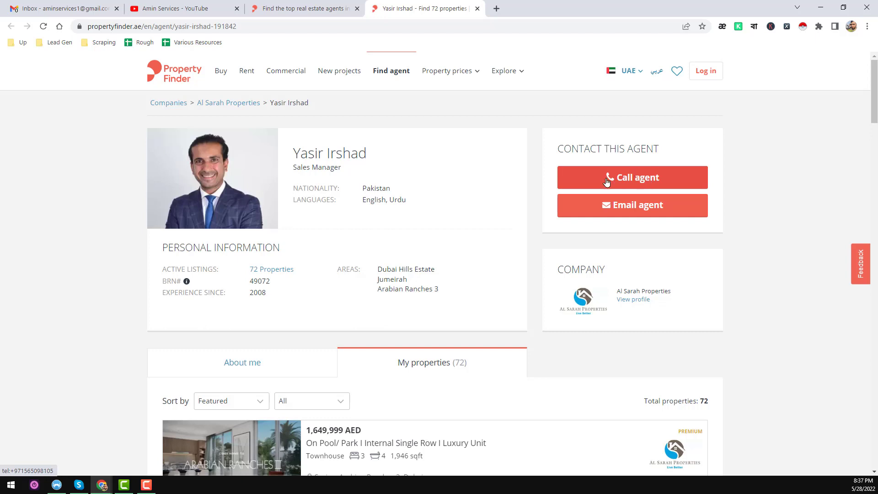
Step: Reveal the agent's phone number, then view the agent's email enquiry form and dismiss it
left_click(645, 181)
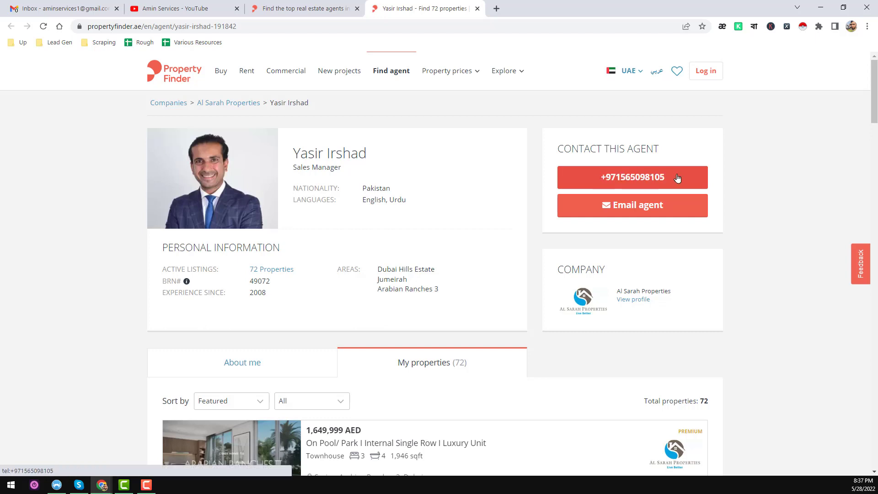
left_click(631, 213)
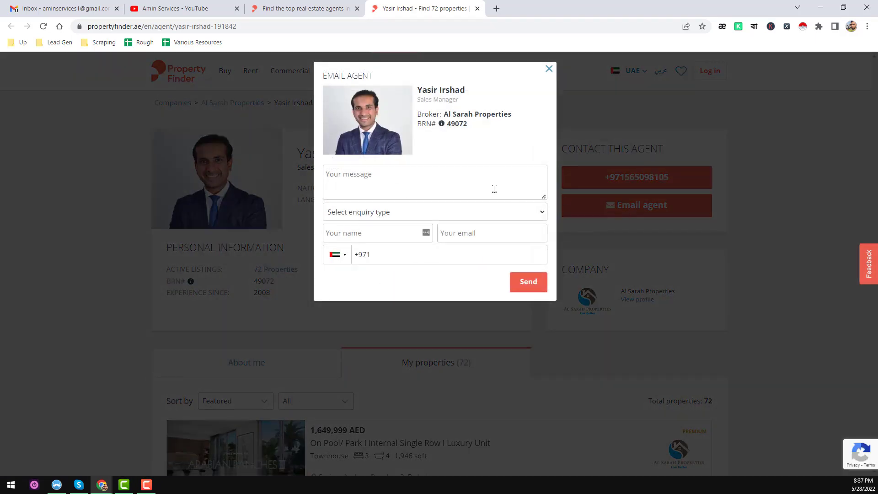
left_click(549, 69)
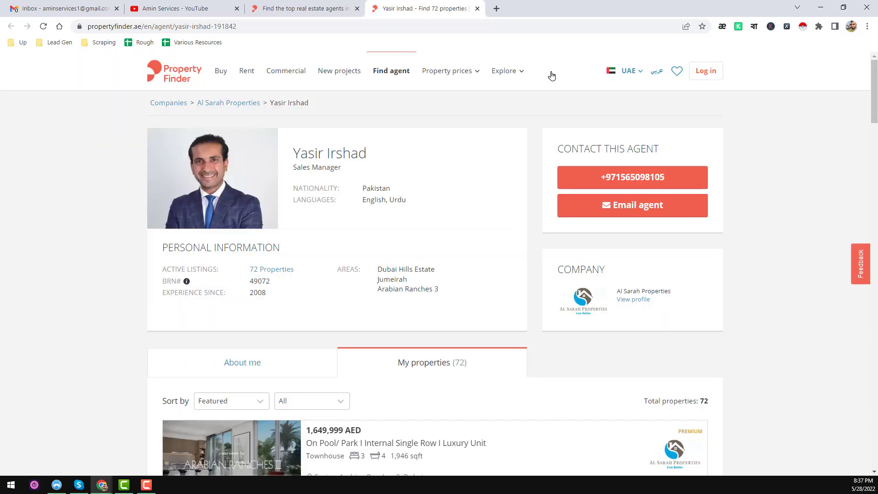
Step: Copy the agent's email address from the Email agent link
right_click(639, 208)
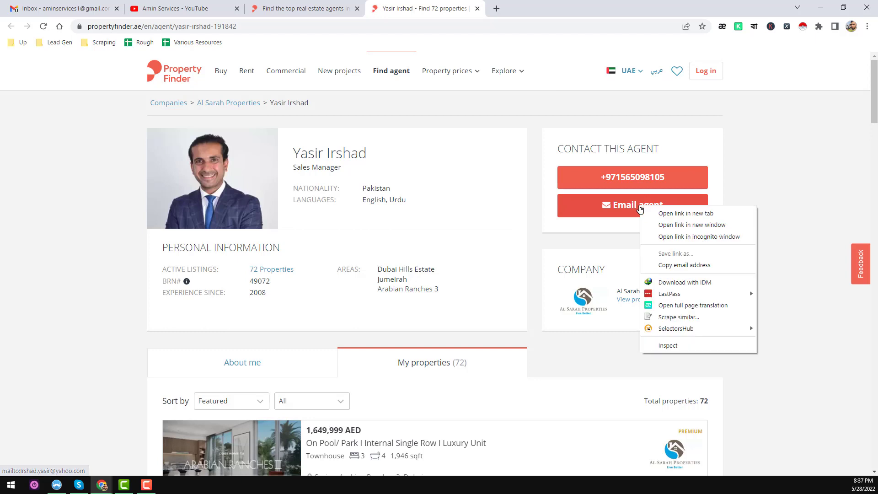
right_click(612, 205)
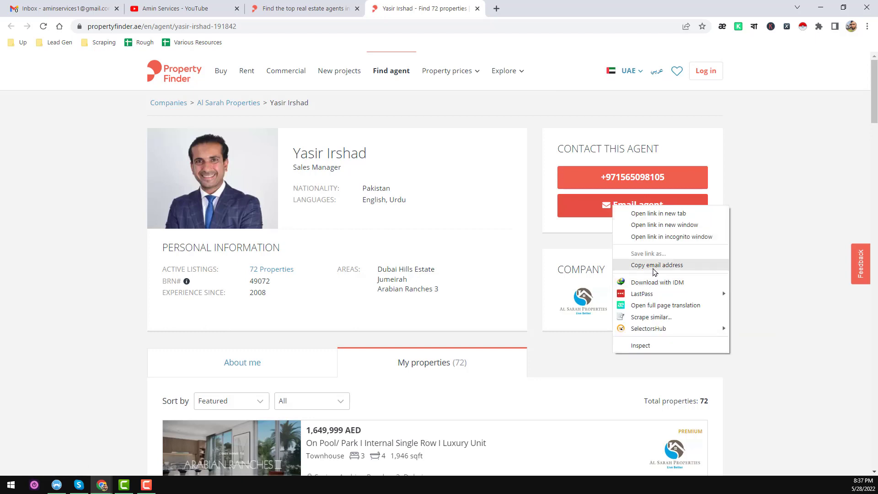
left_click(667, 266)
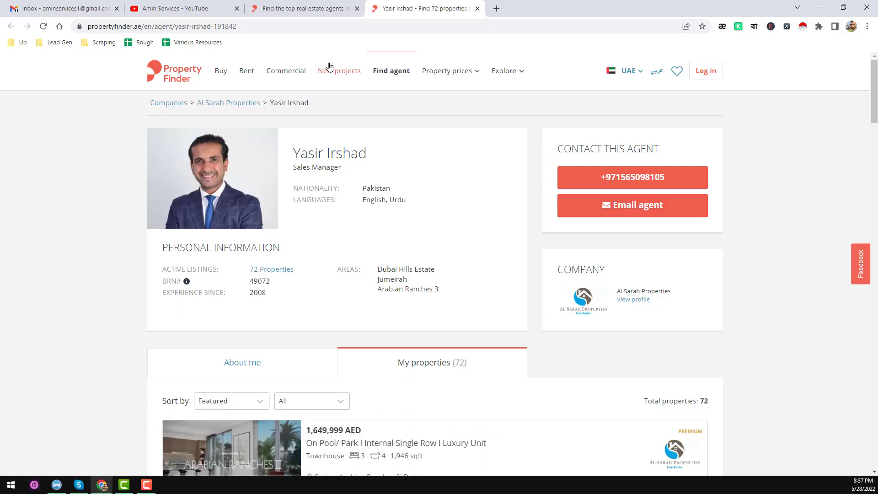
Step: Look through the uploaded videos on the Amin Services YouTube channel
left_click(207, 10)
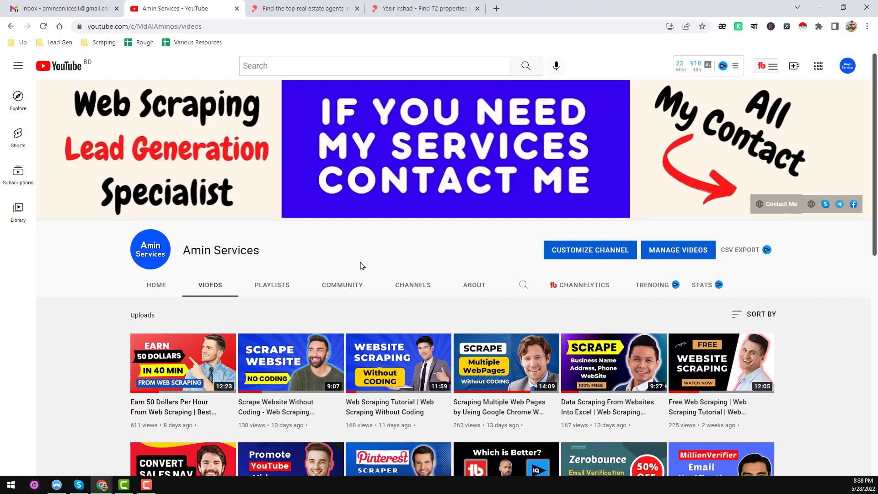
scroll(363, 264, "down", 3)
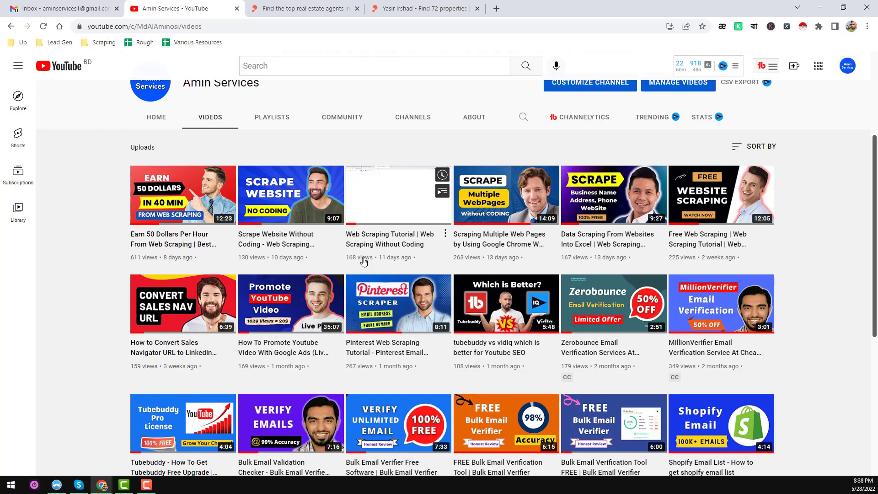
scroll(364, 261, "up", 4)
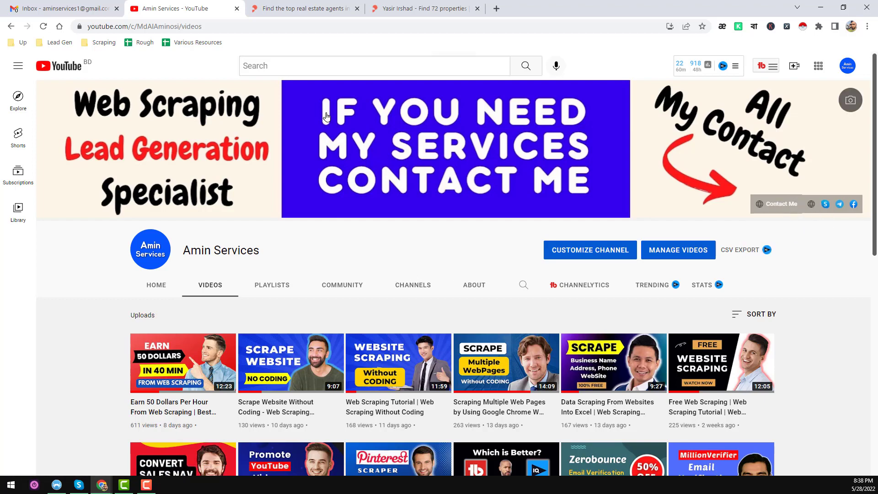
Step: Close the open agent profile page and return to the Property Finder agent search results
left_click(306, 8)
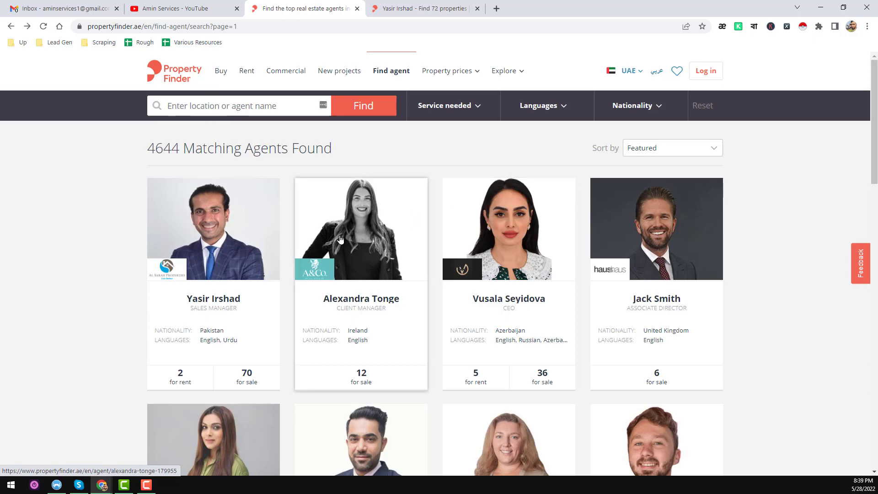
left_click(422, 8)
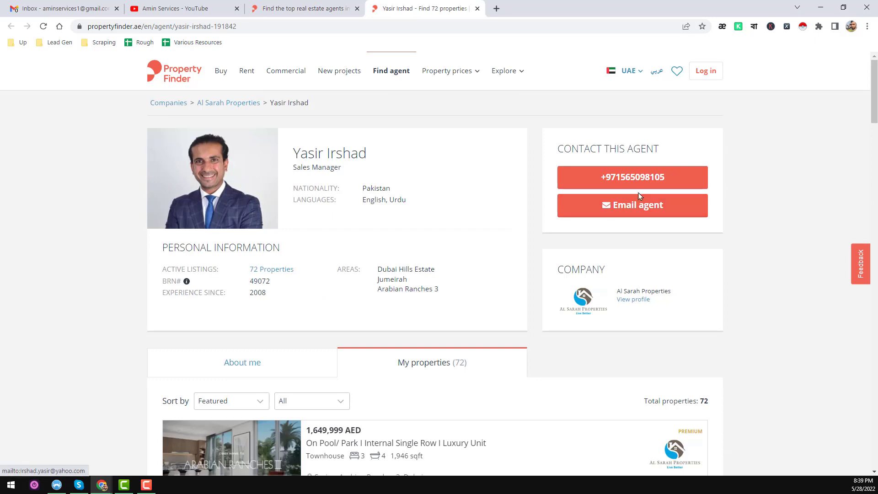
left_click(477, 9)
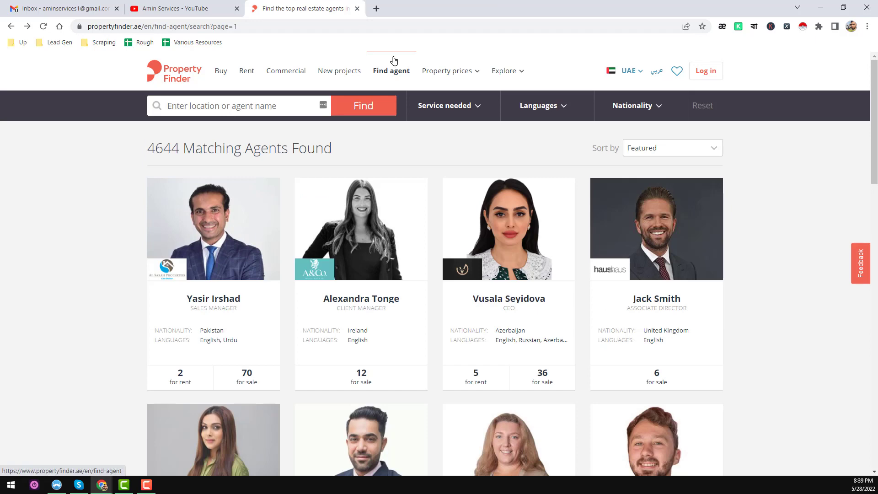
Step: Pin the Web Scraper extension to the browser toolbar
left_click(819, 26)
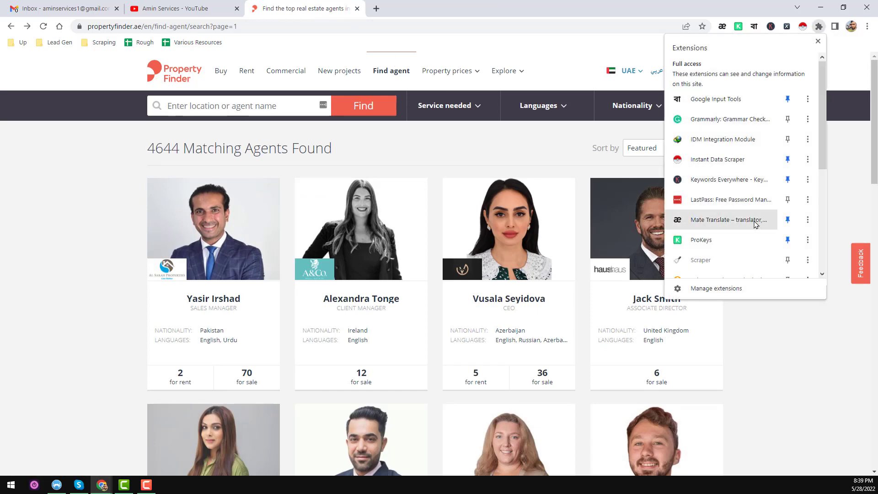
scroll(752, 222, "down", 3)
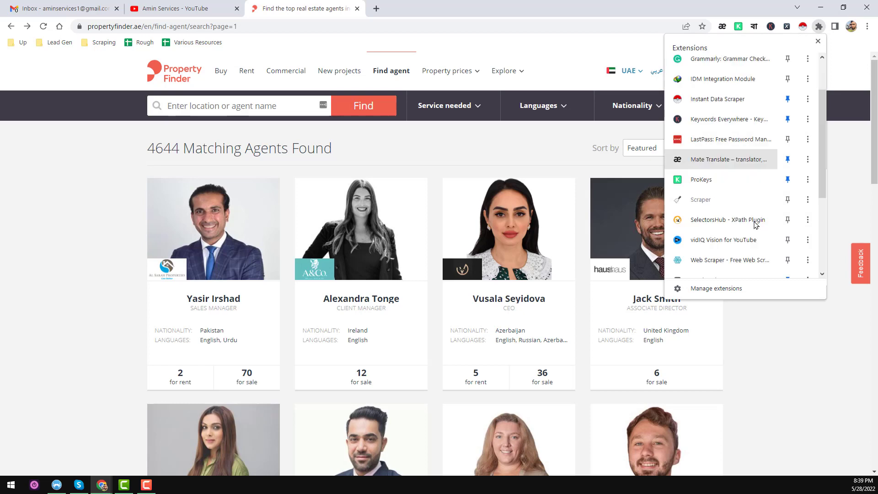
left_click(788, 260)
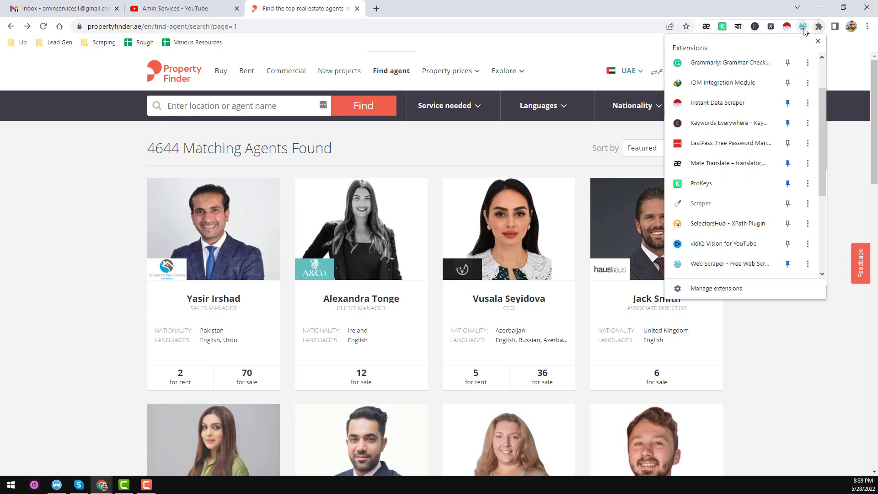
right_click(802, 26)
left_click(804, 42)
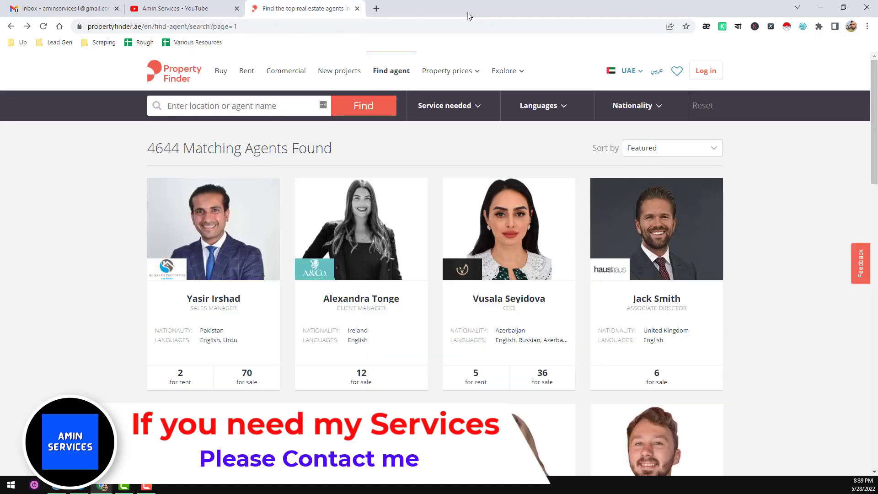
left_click(476, 8)
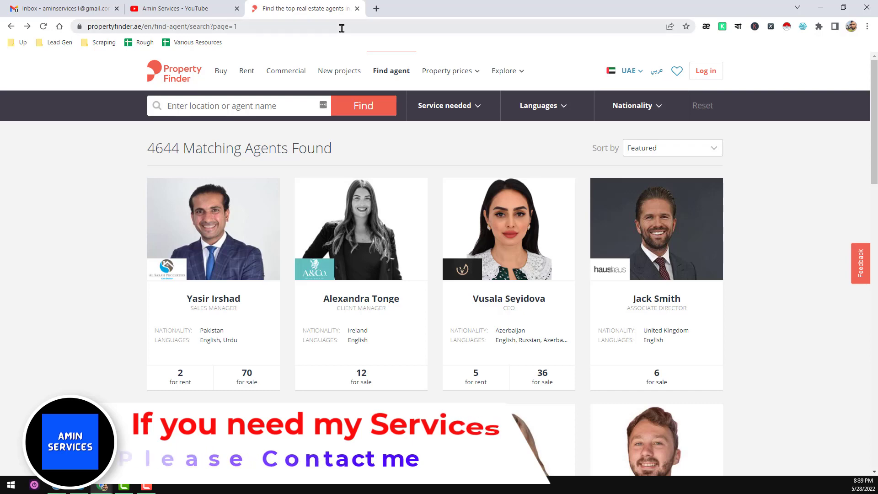
Step: Examine the agent search page's URL, the agent cards and the pagination at the end of the results
left_click(341, 29)
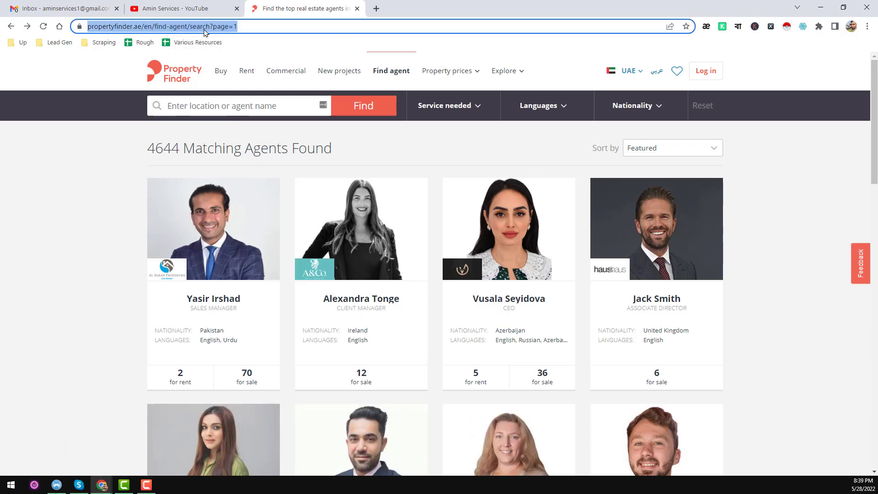
left_click(409, 159)
scroll(433, 215, "down", 18)
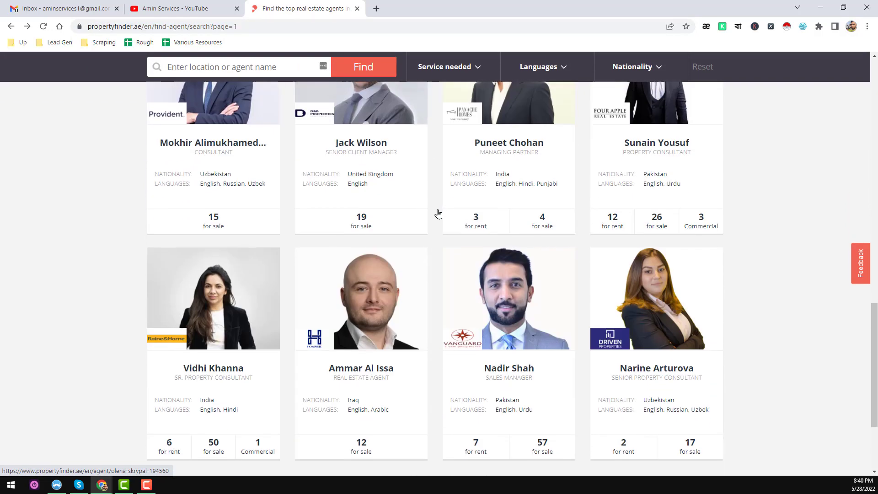
scroll(438, 214, "down", 4)
scroll(322, 303, "up", 5)
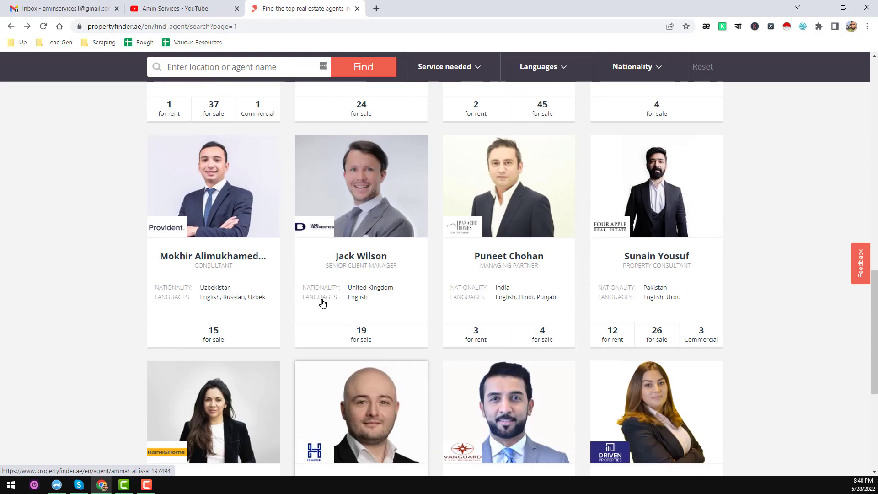
scroll(323, 302, "up", 15)
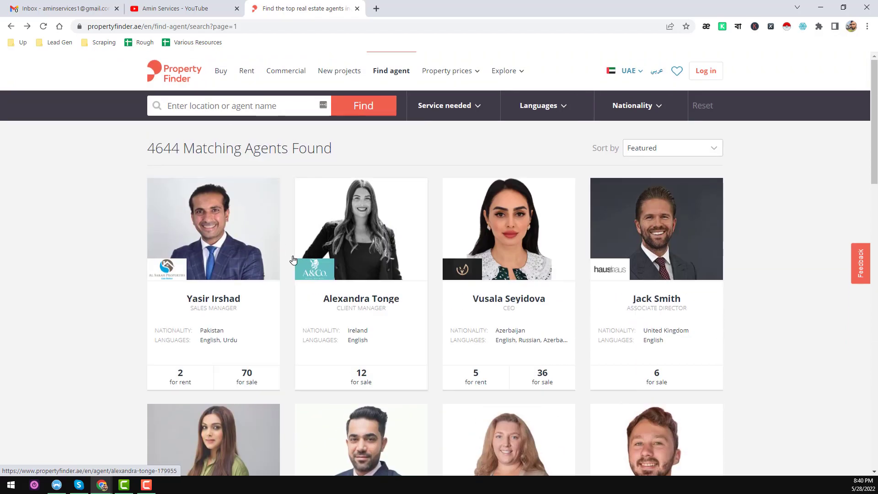
scroll(535, 266, "down", 1)
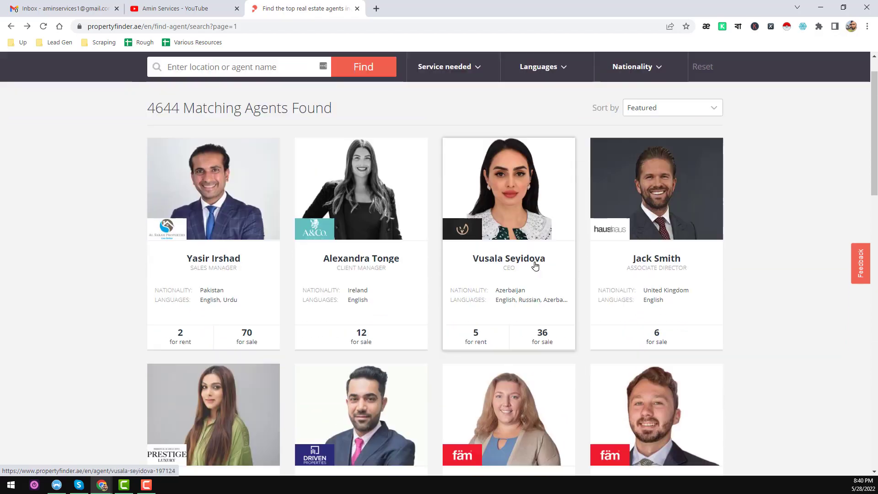
scroll(535, 266, "down", 20)
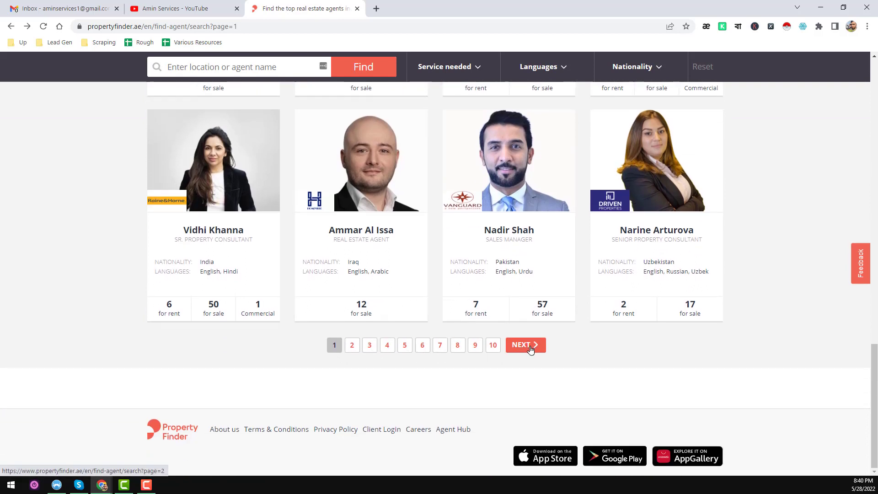
scroll(525, 351, "up", 20)
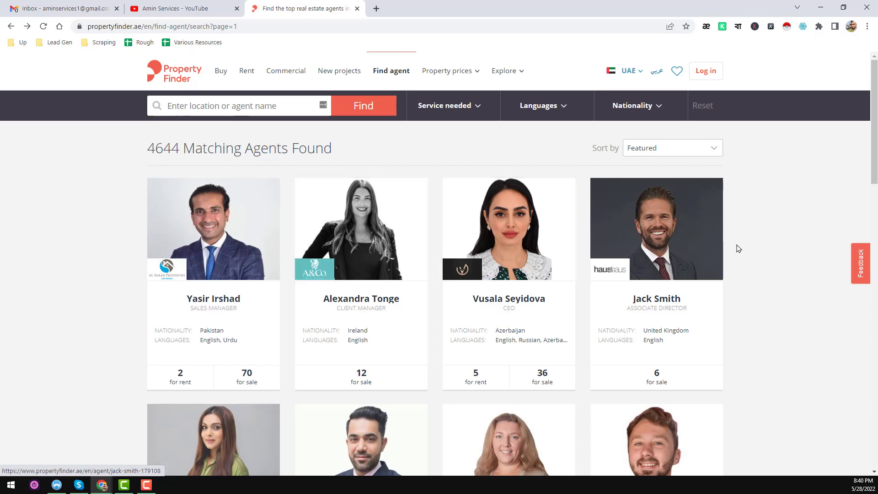
Step: Open the first listed agent's profile in a separate tab to review its details, then return to the agent search results
middle_click(221, 303)
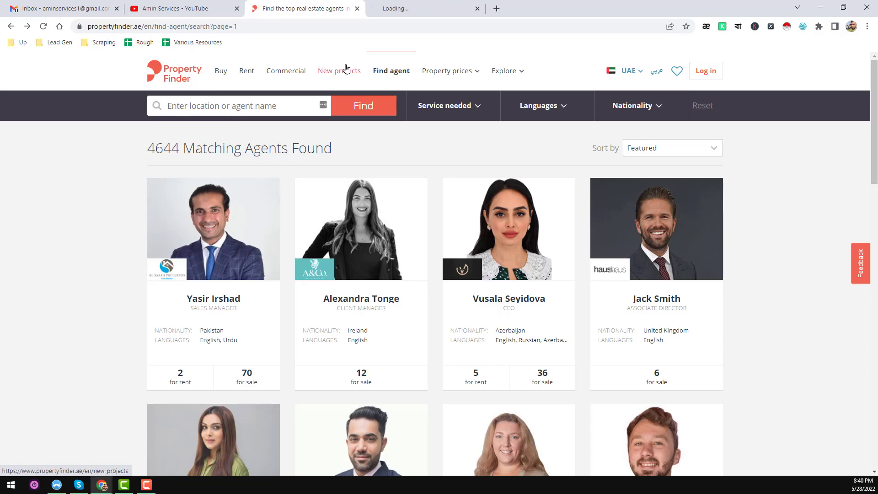
left_click(429, 11)
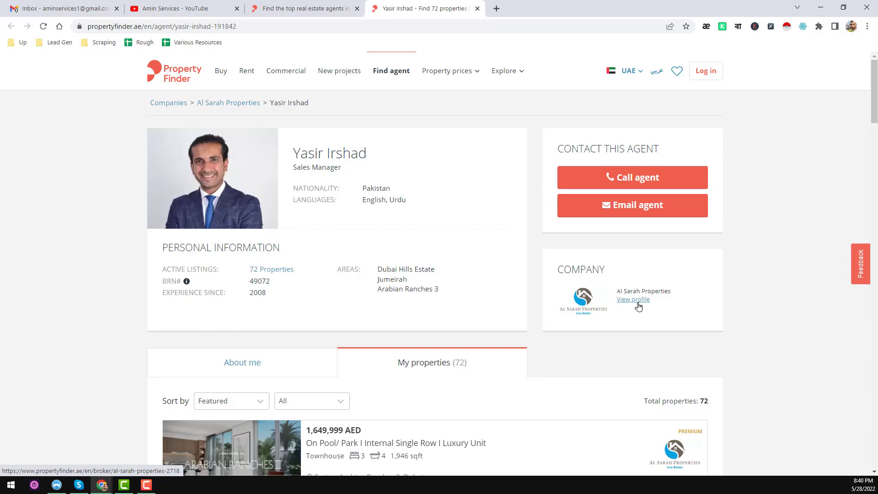
left_click(316, 8)
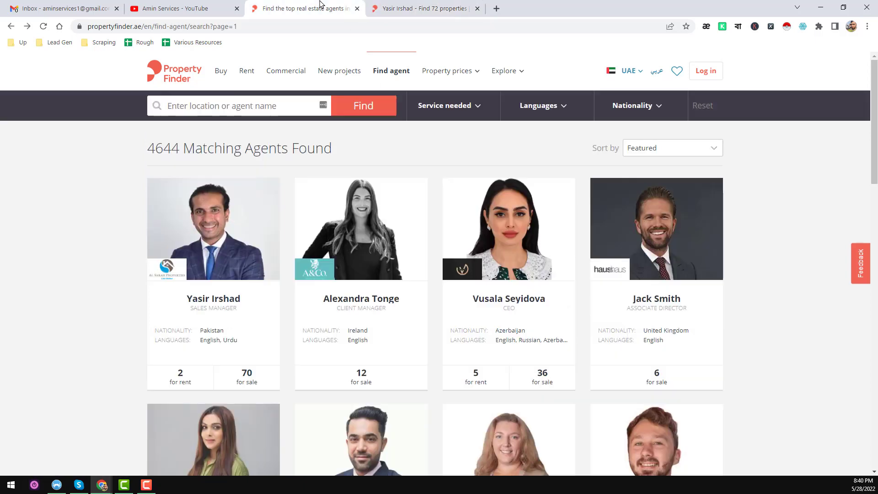
Step: Inspect the agent search page and open Web Scraper within the developer tools
right_click(442, 143)
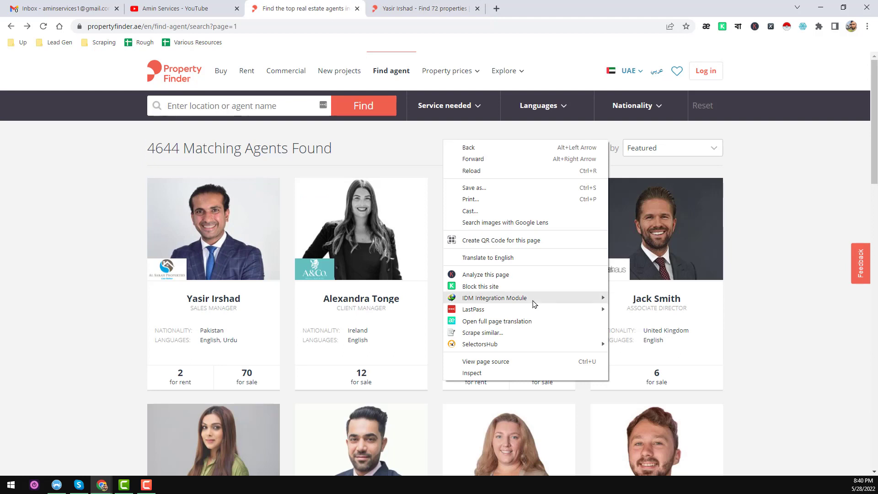
left_click(493, 376)
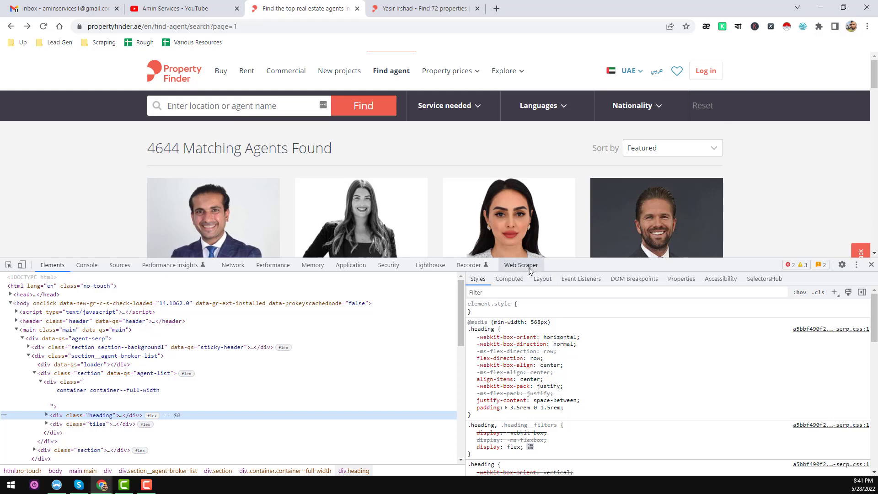
left_click(521, 265)
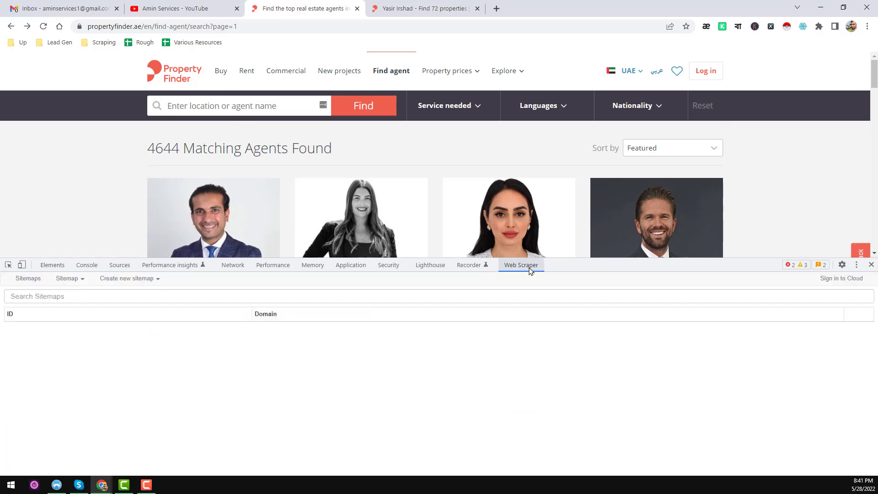
Step: Start a new sitemap in Web Scraper and name it propertyfinder
left_click(135, 281)
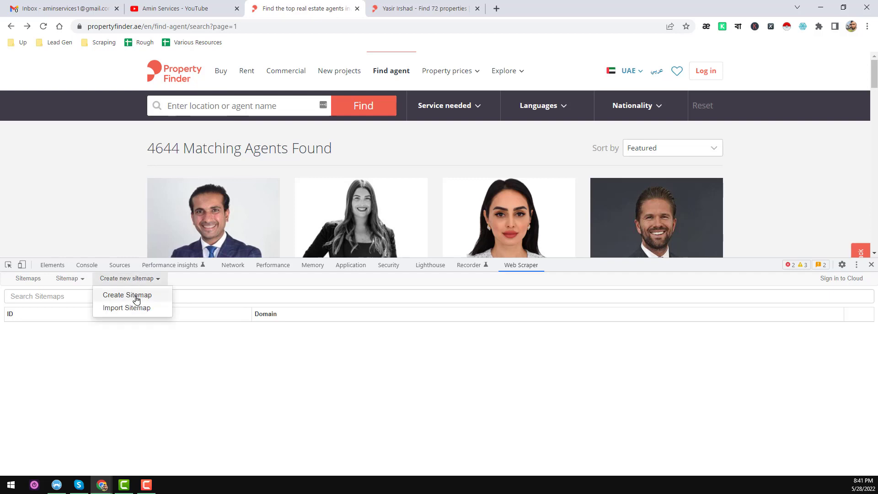
left_click(159, 300)
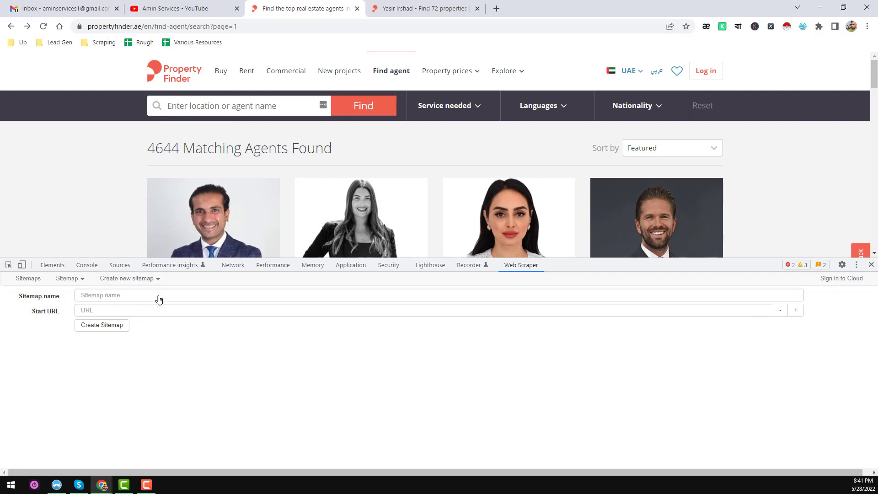
left_click(275, 294)
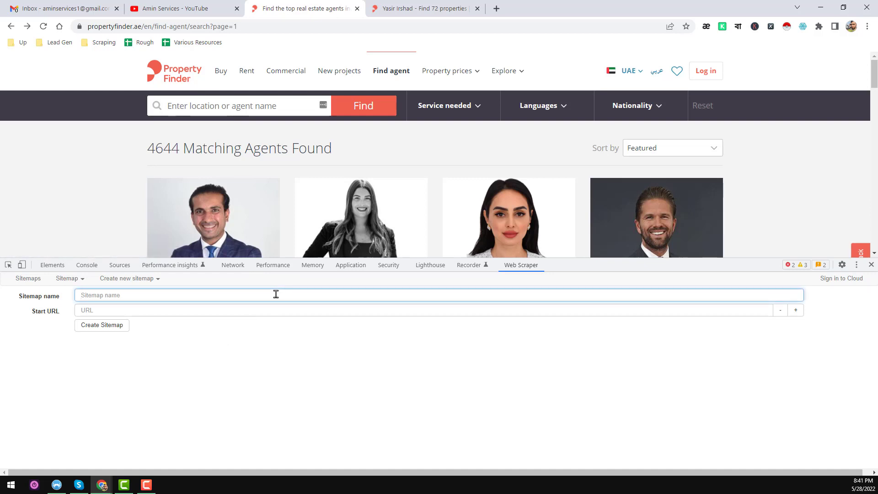
type("prop")
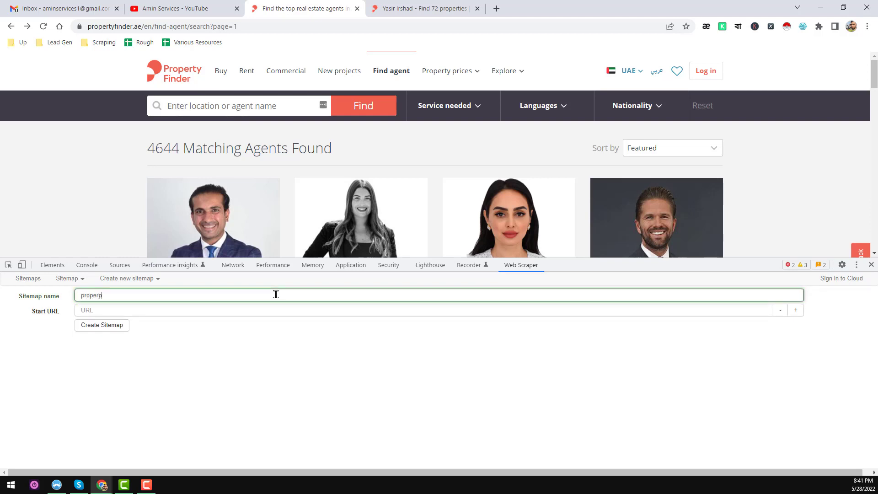
type("erp")
key("BackSpace")
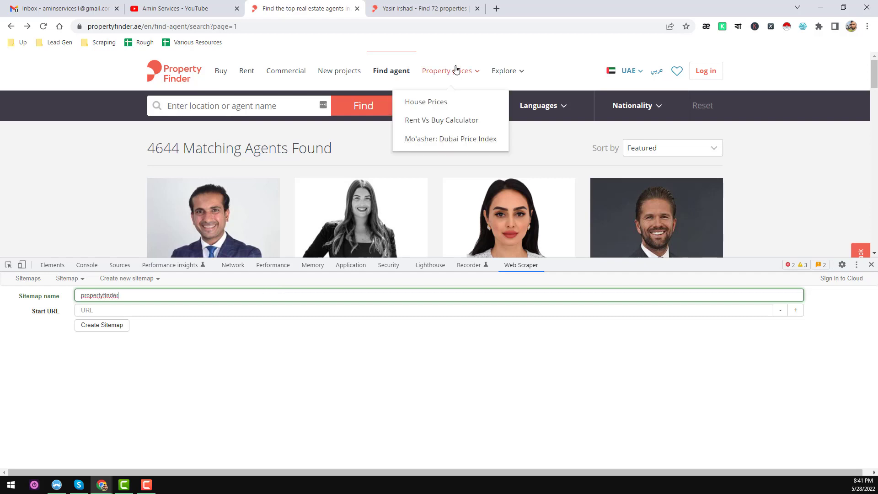
left_click(442, 28)
key("ctrl+c")
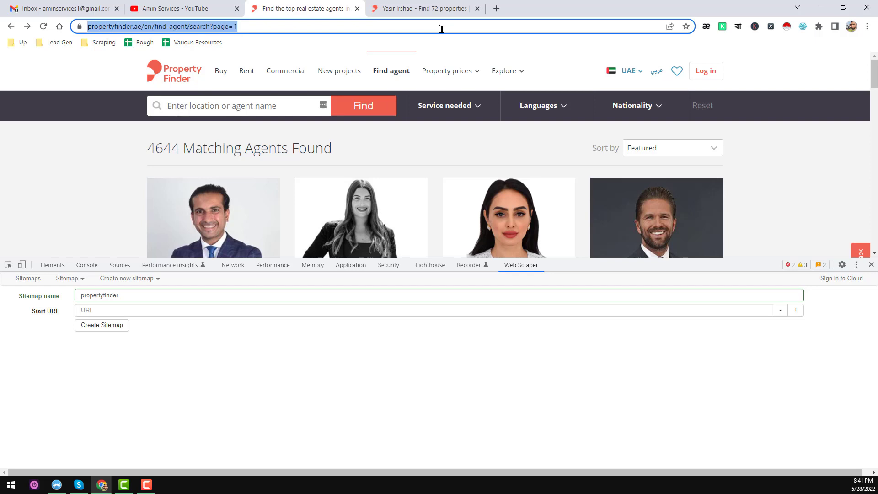
left_click(296, 310)
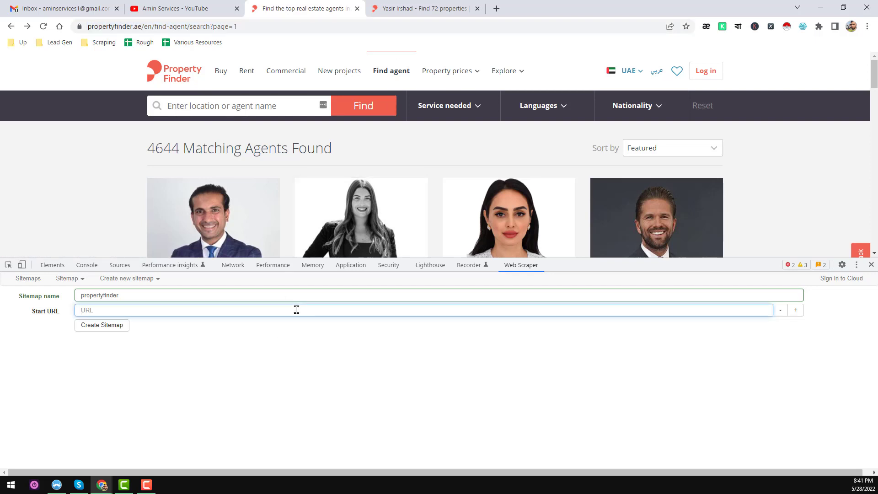
key("ctrl+v")
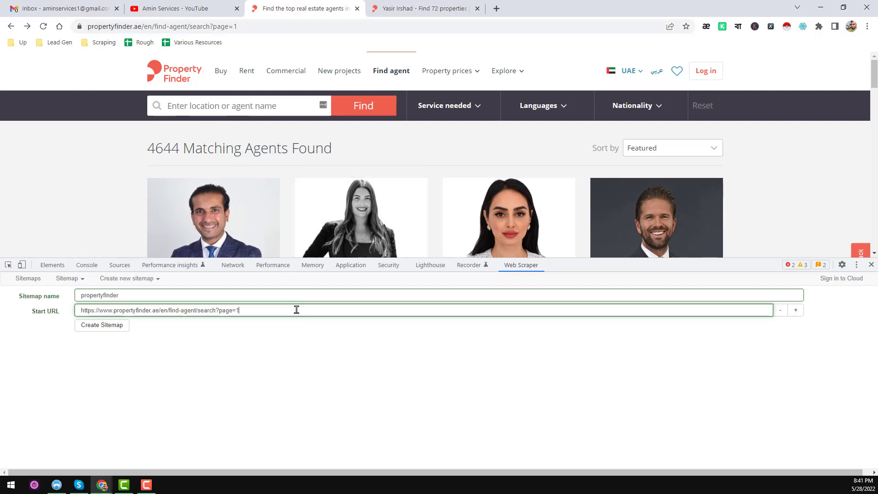
left_click(114, 328)
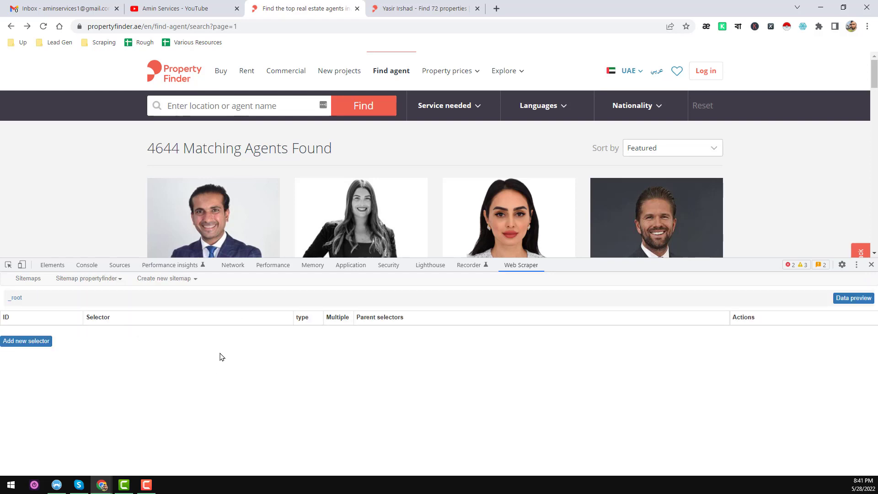
scroll(128, 208, "down", 2)
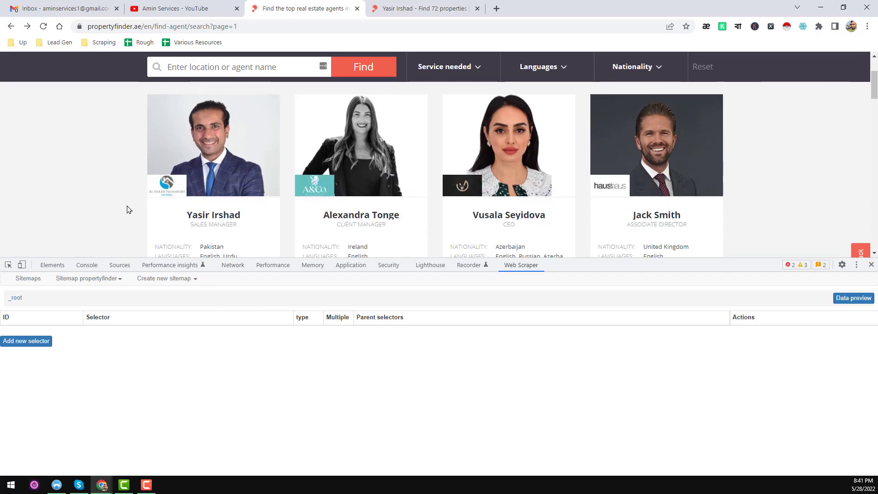
left_click(44, 343)
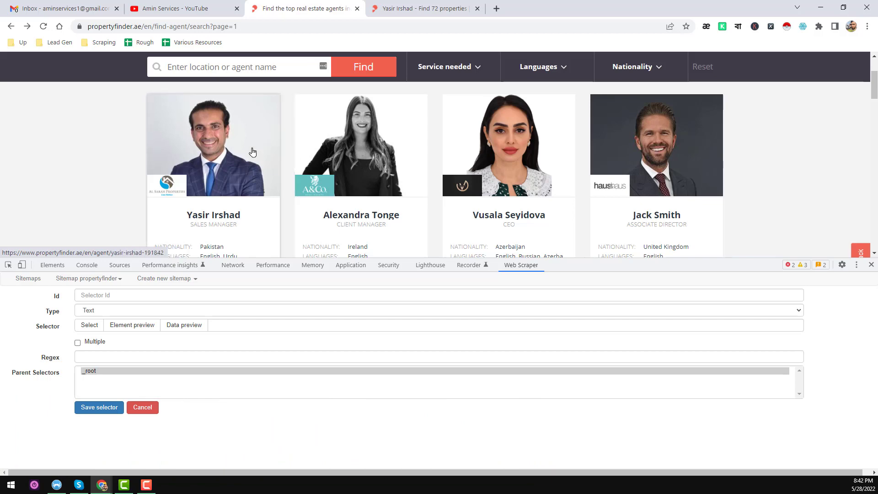
Step: Reopen the first listed agent's profile in a separate tab, close the duplicate, check its URL and return to the agent search results
middle_click(232, 144)
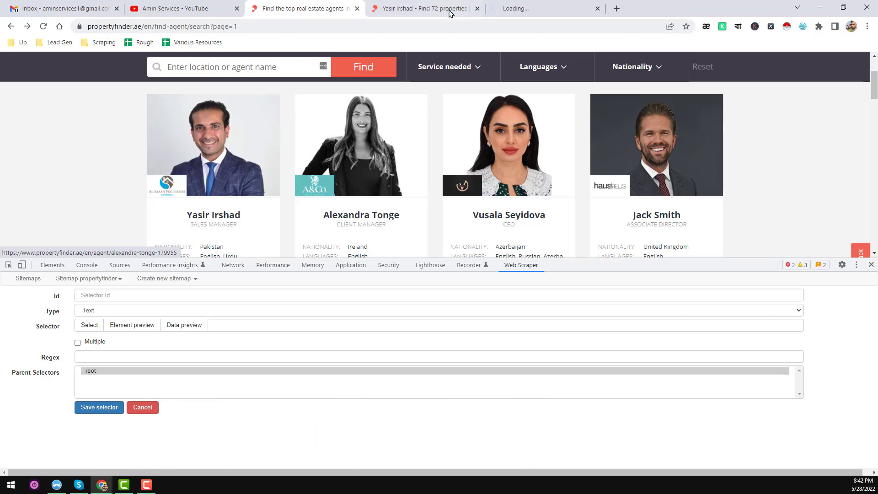
left_click(471, 10)
left_click(477, 9)
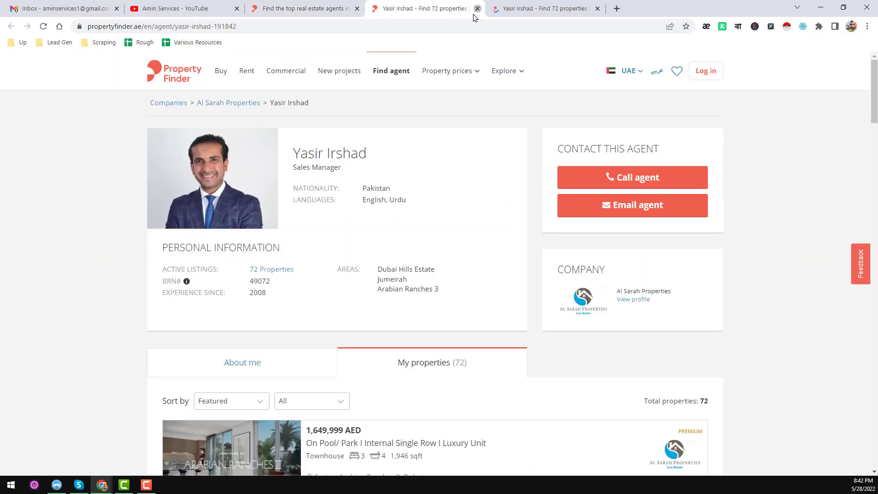
left_click(416, 24)
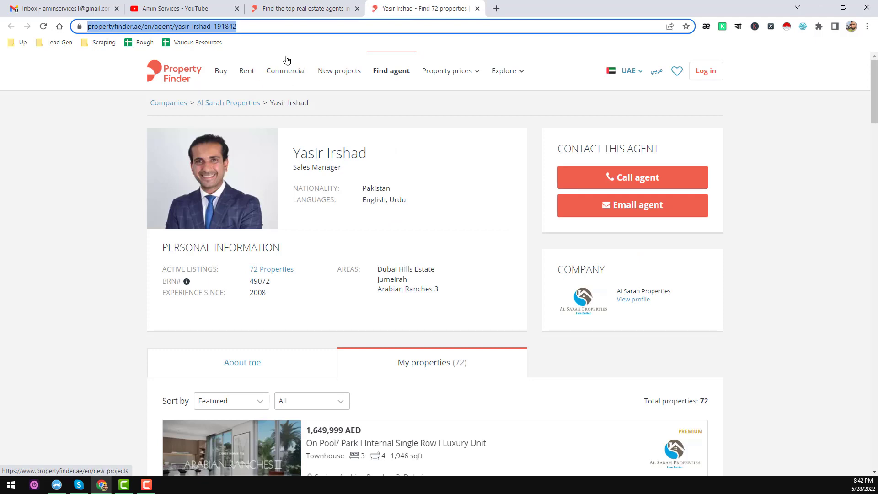
left_click(323, 9)
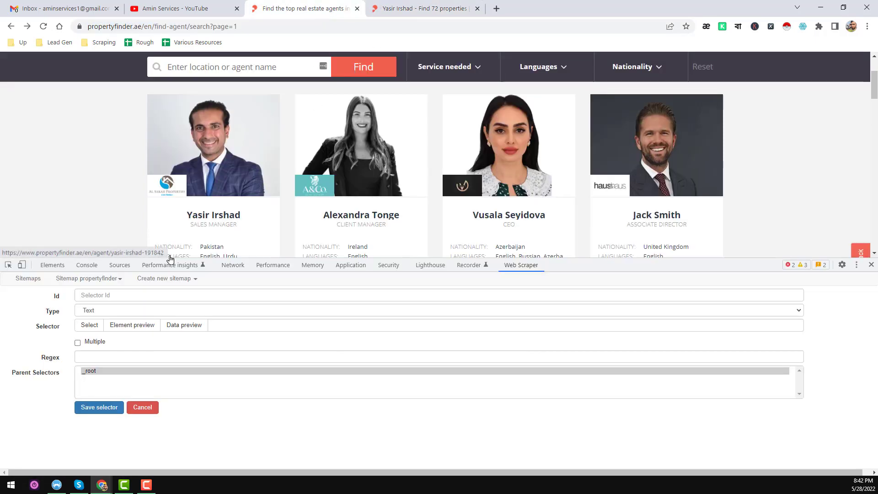
Step: Give the new selector the ID Profile_link and set its type to Link
left_click(142, 296)
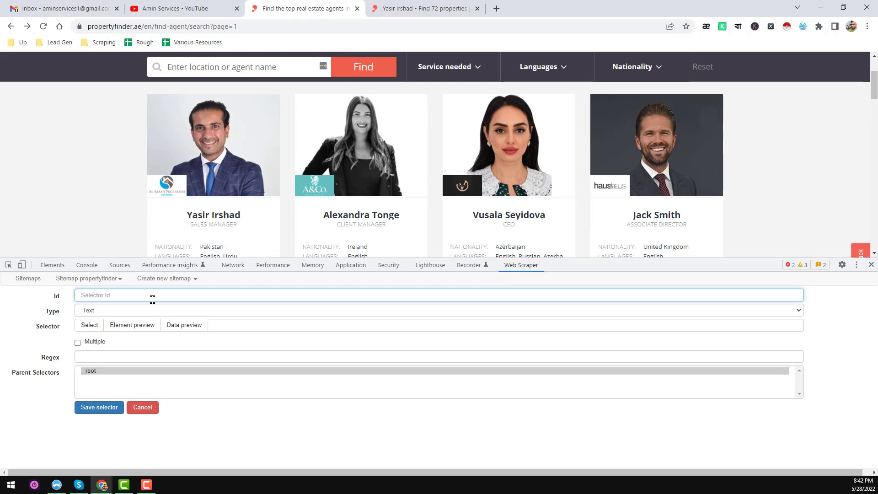
type("Profile_link")
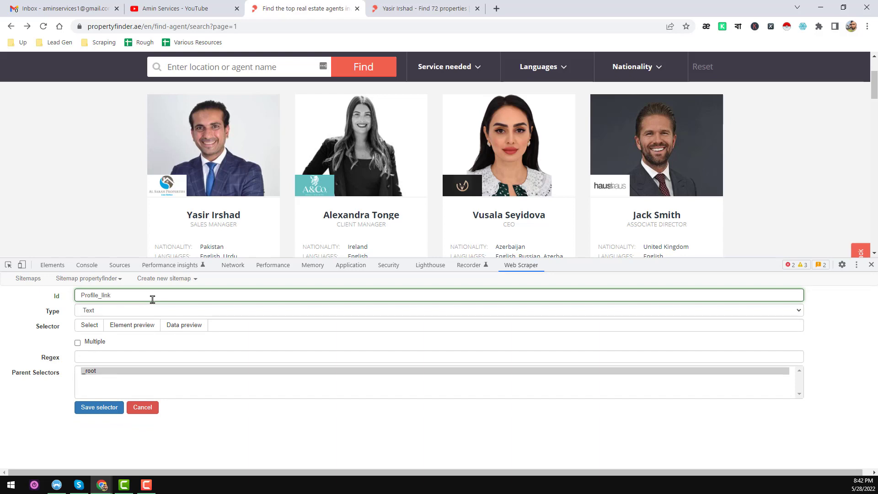
left_click(145, 311)
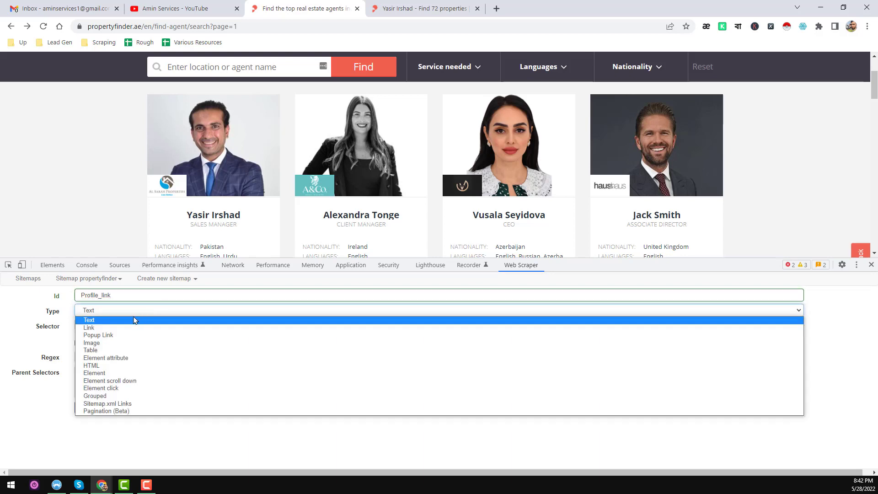
left_click(121, 327)
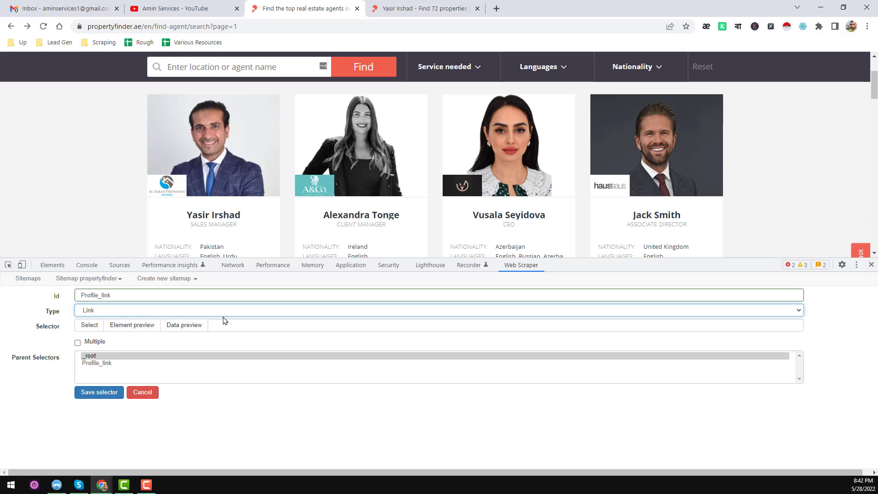
Step: Pick the first two agent cards as Profile_link elements and check that the selection covers every card on the results page
left_click(90, 326)
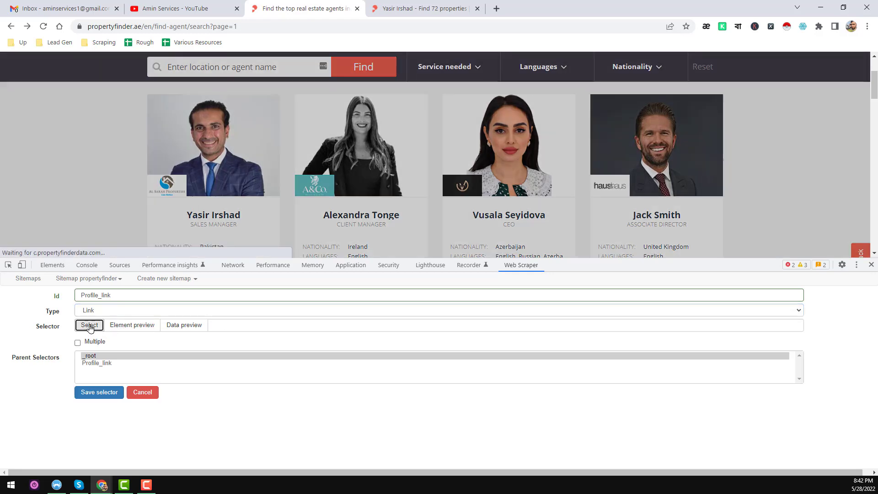
left_click(143, 197)
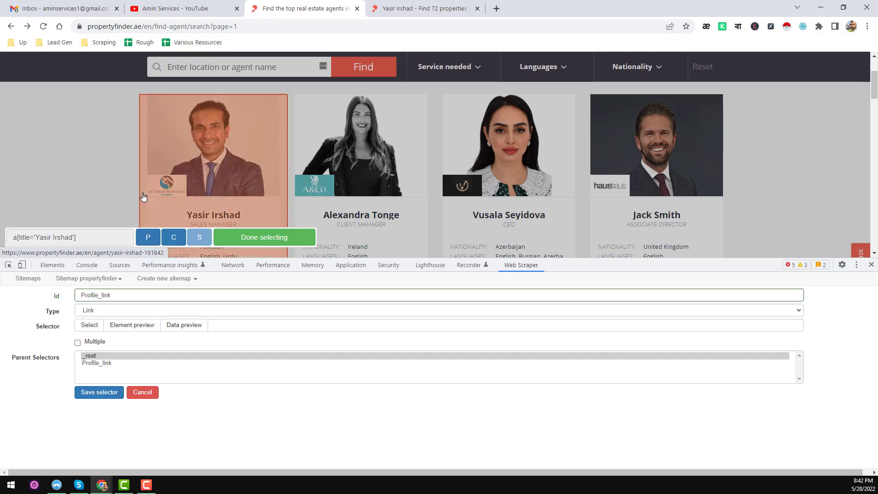
left_click(292, 205)
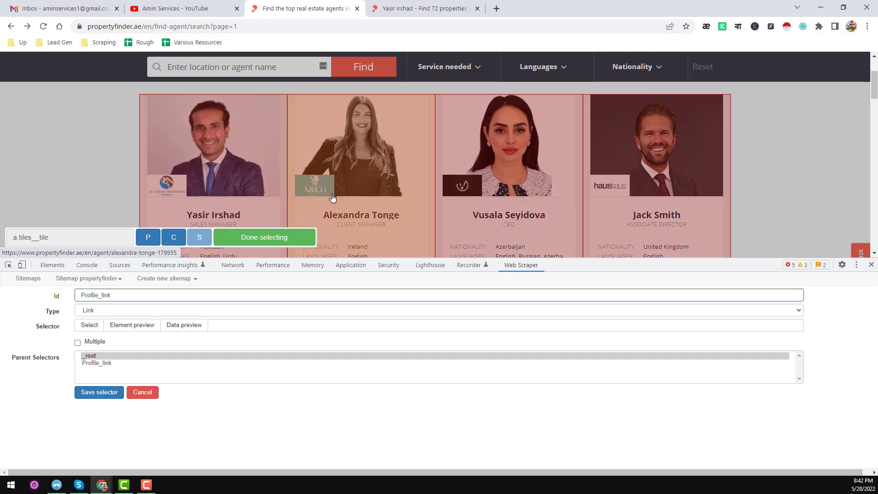
scroll(578, 198, "down", 1)
scroll(579, 198, "down", 5)
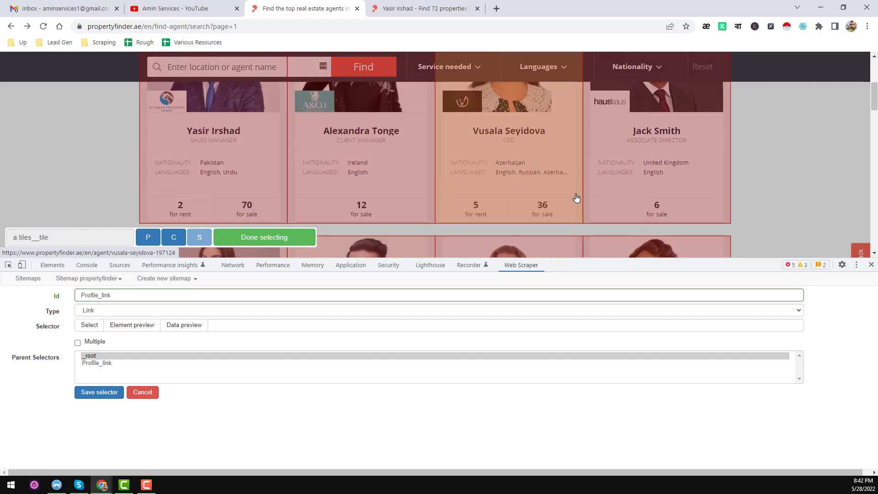
scroll(577, 197, "down", 7)
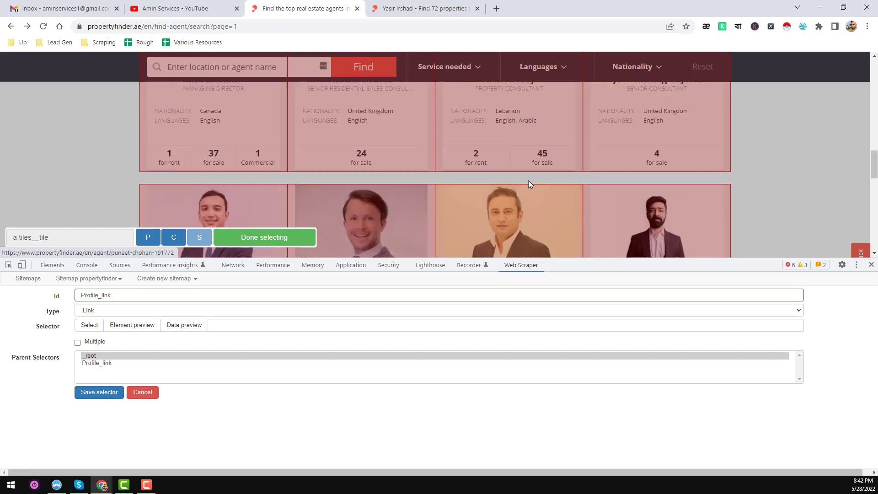
scroll(512, 185, "down", 10)
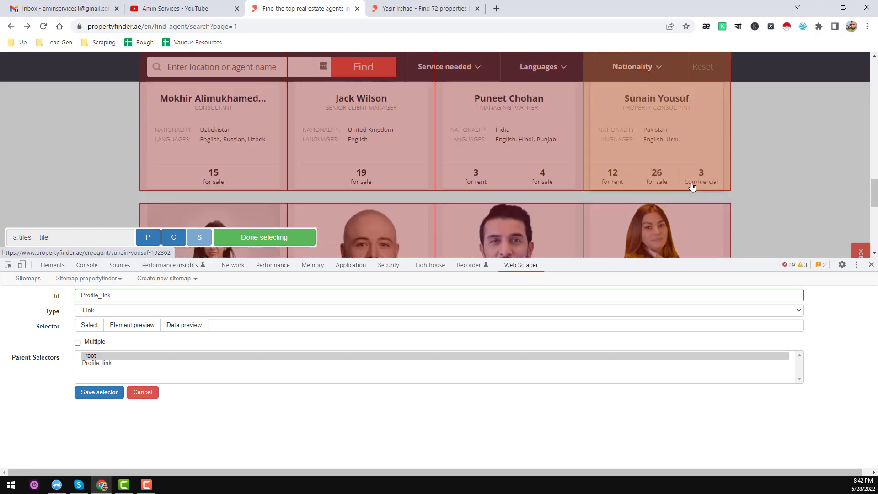
scroll(496, 184, "up", 15)
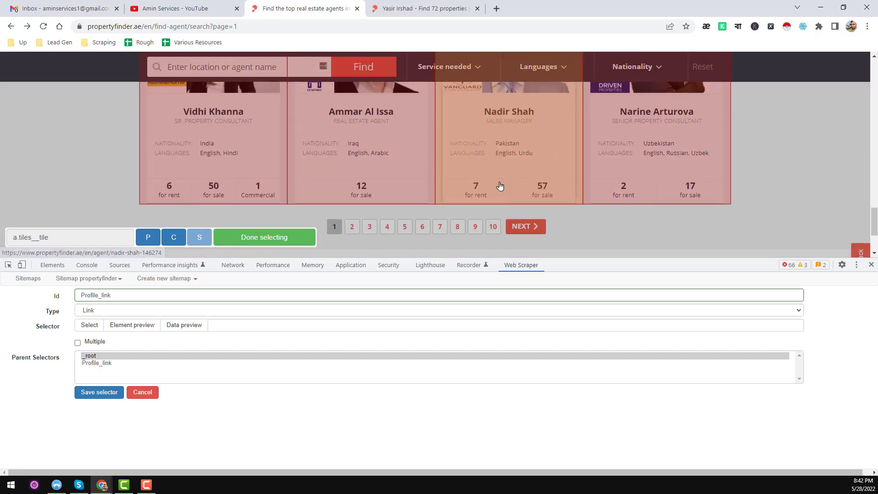
scroll(501, 185, "up", 10)
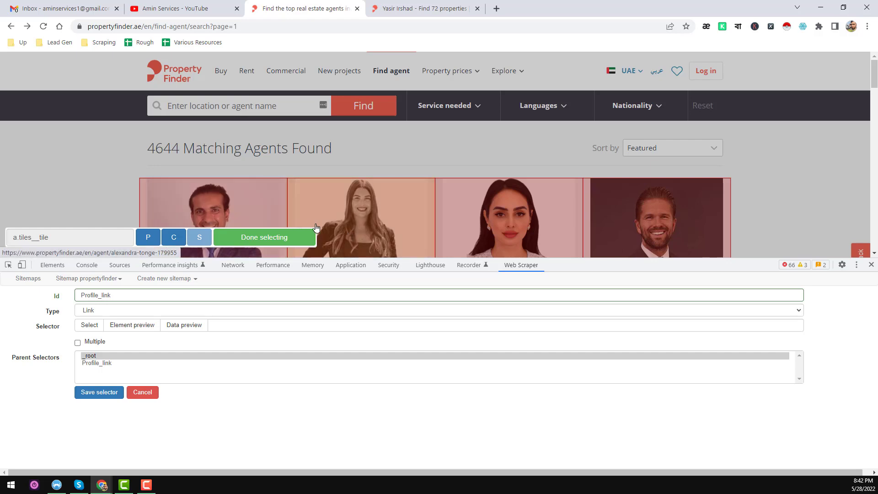
scroll(384, 226, "down", 2)
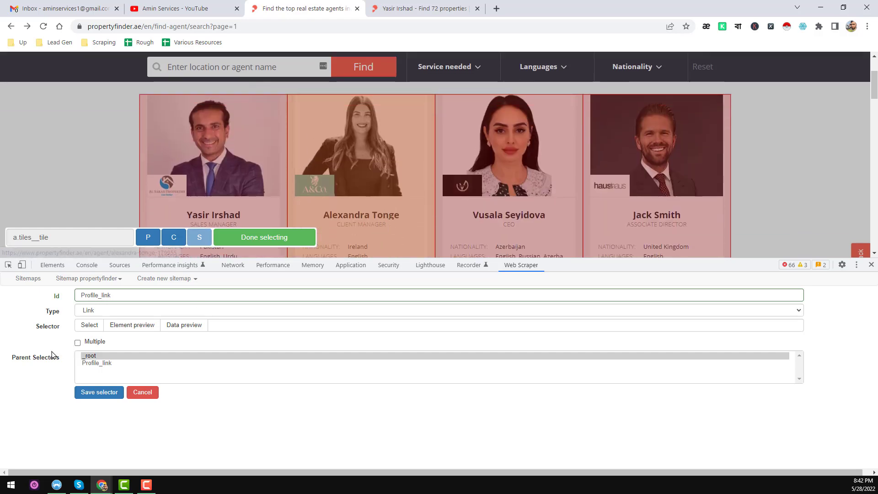
Step: Enable Multiple for Profile_link, finish the element selection as a.tiles__tile and save the selector
left_click(78, 342)
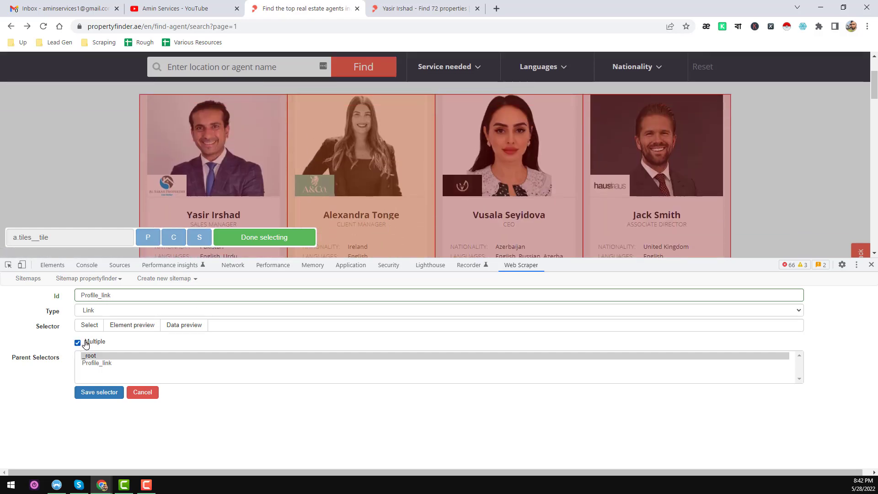
left_click(262, 239)
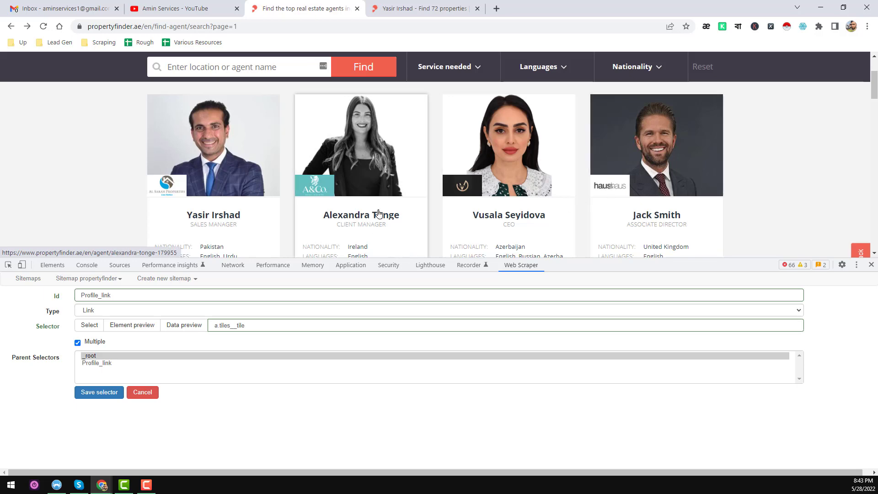
scroll(447, 207, "down", 2)
scroll(446, 207, "down", 20)
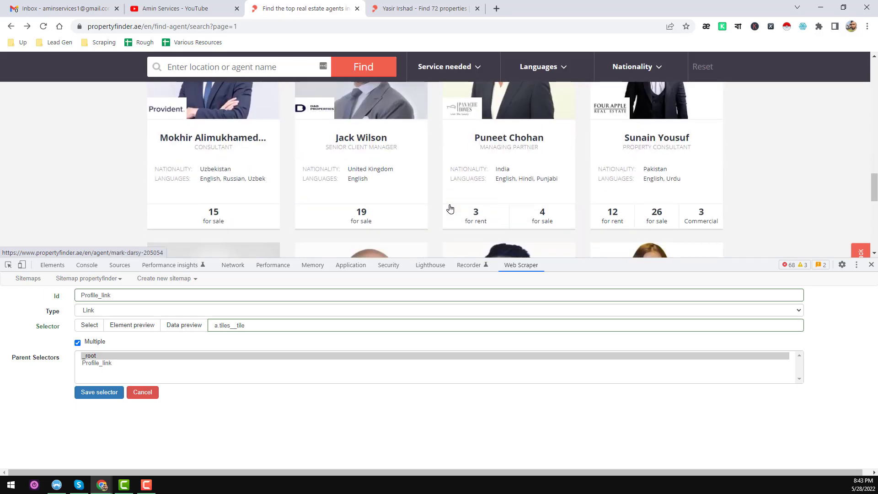
scroll(450, 209, "down", 4)
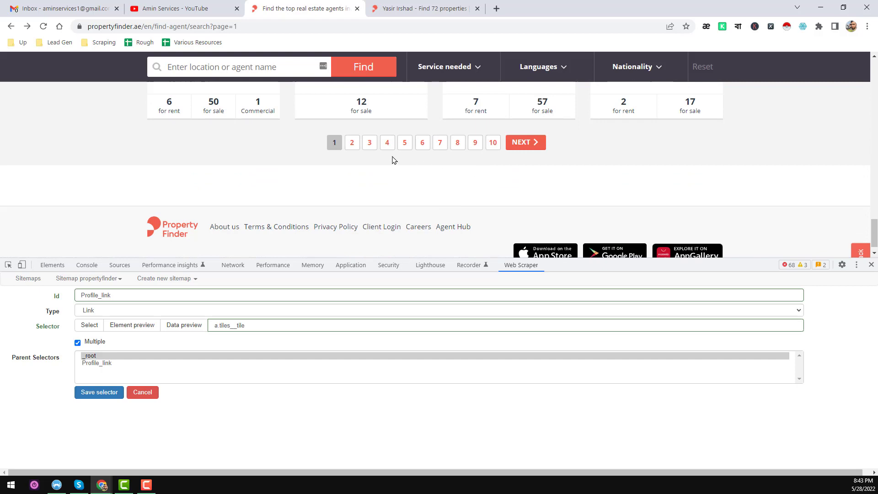
left_click(100, 394)
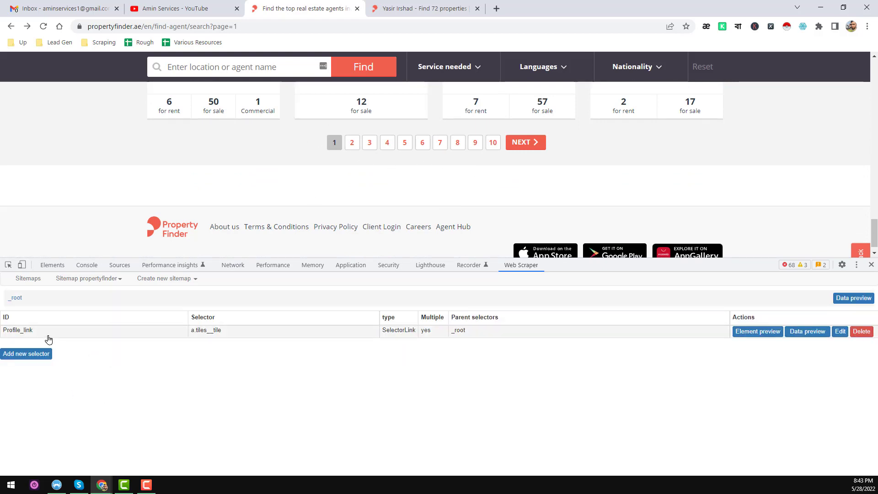
Step: Add another selector under _root with the ID Pages_link and the type Link
scroll(265, 172, "up", 2)
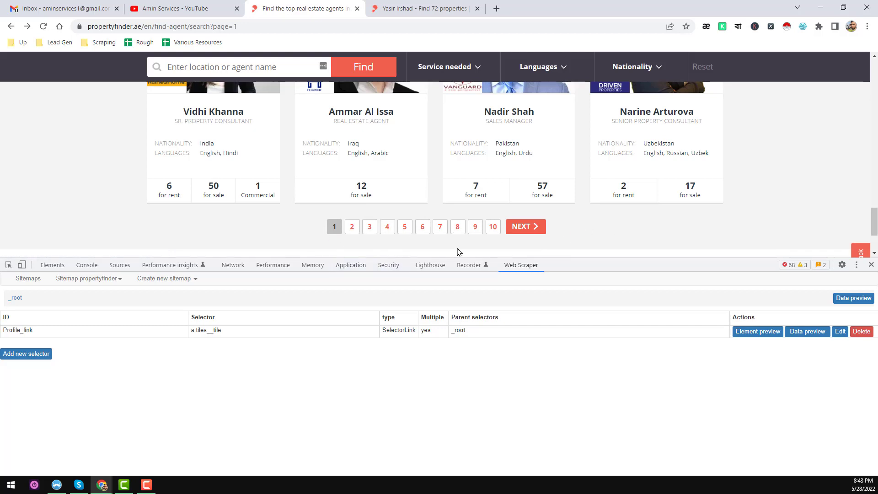
left_click(37, 360)
left_click(188, 296)
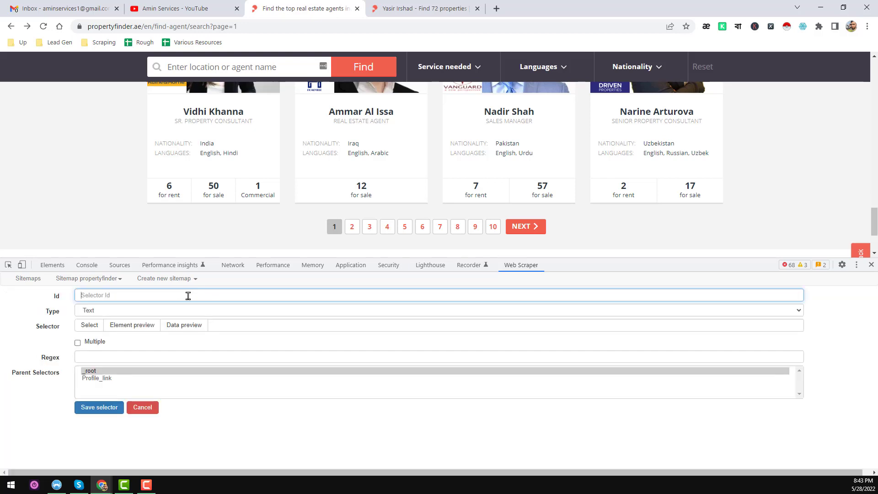
type("Pages_link")
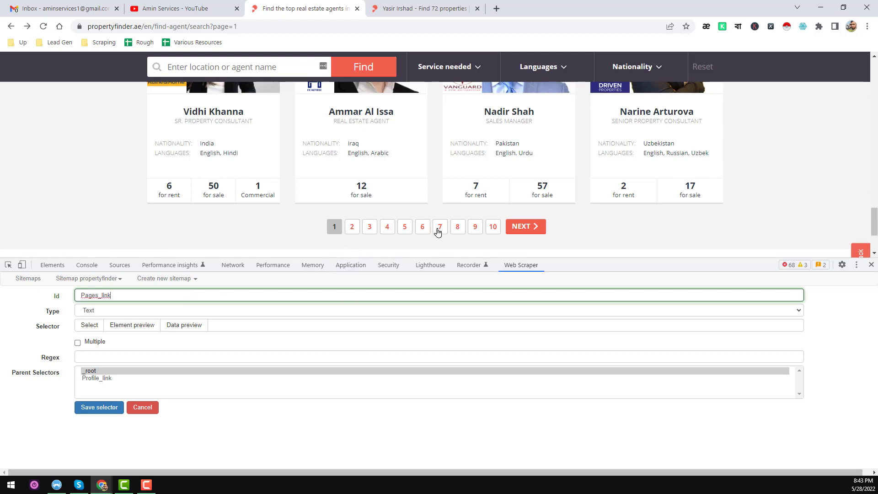
left_click(158, 311)
left_click(109, 329)
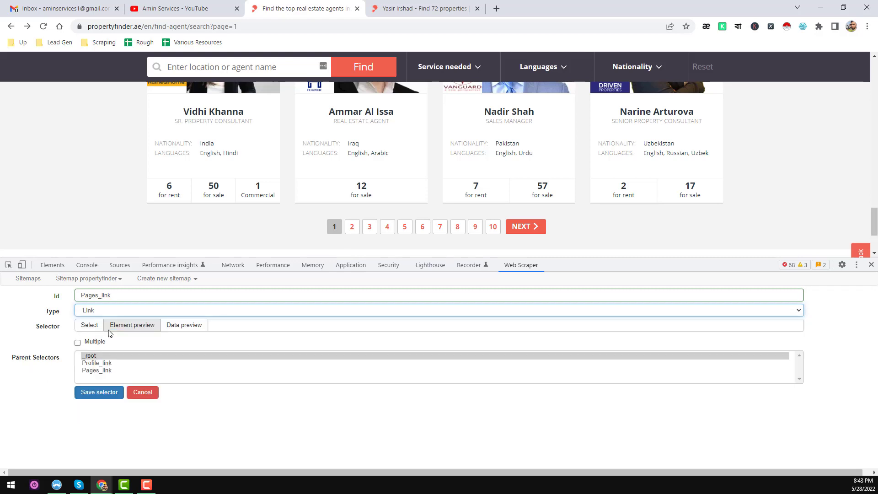
Step: Pick the NEXT and page 2 links as Pages_link elements, enable Multiple, finish the selection as a.pagination__link and save the selector
left_click(89, 326)
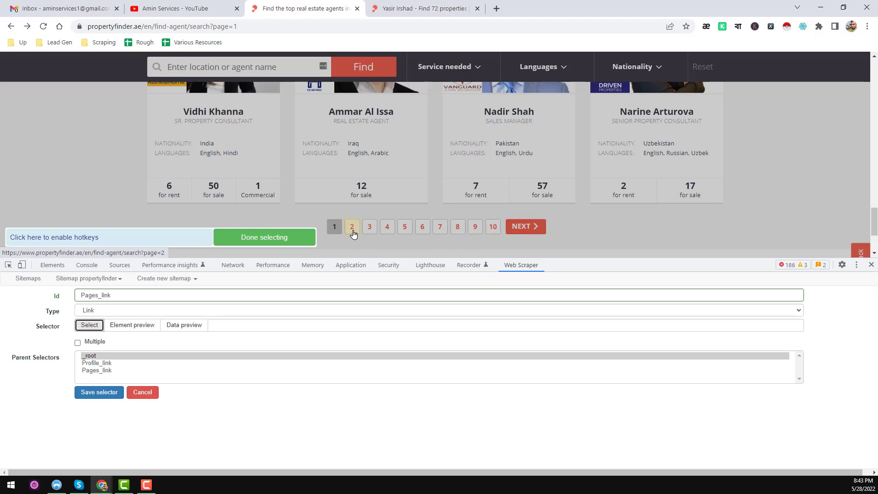
left_click(518, 233)
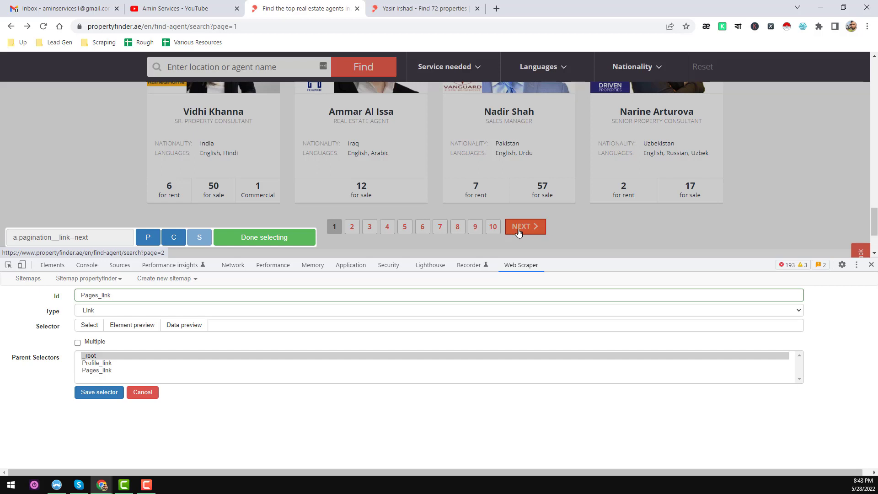
left_click(356, 233)
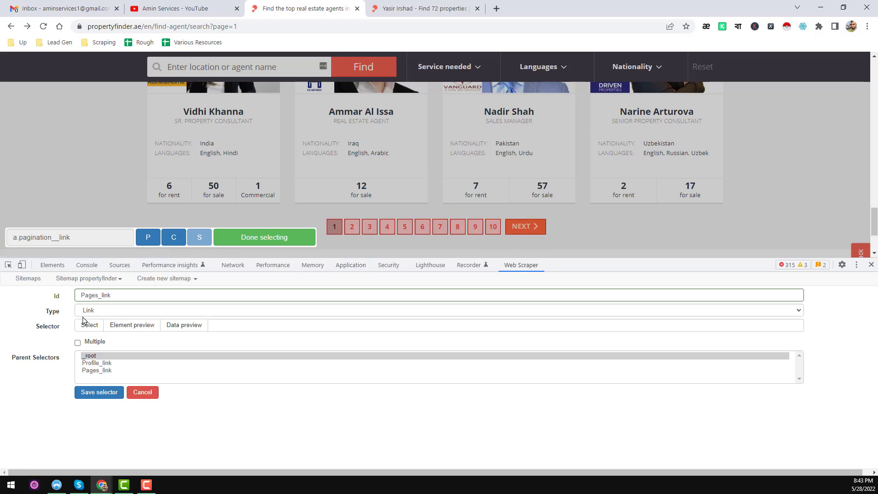
left_click(77, 342)
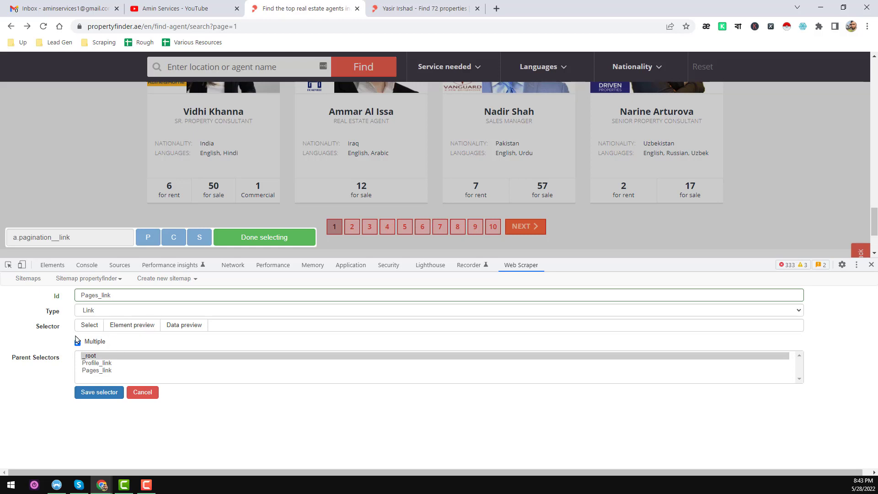
left_click(288, 243)
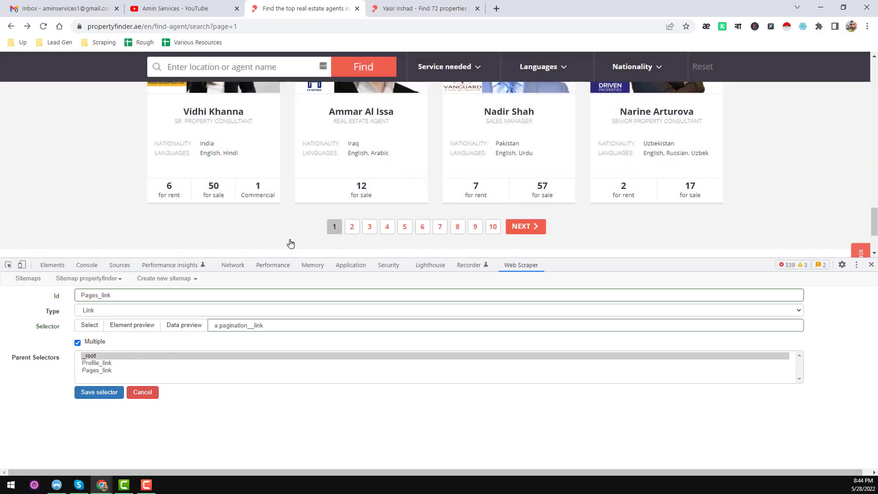
left_click(104, 395)
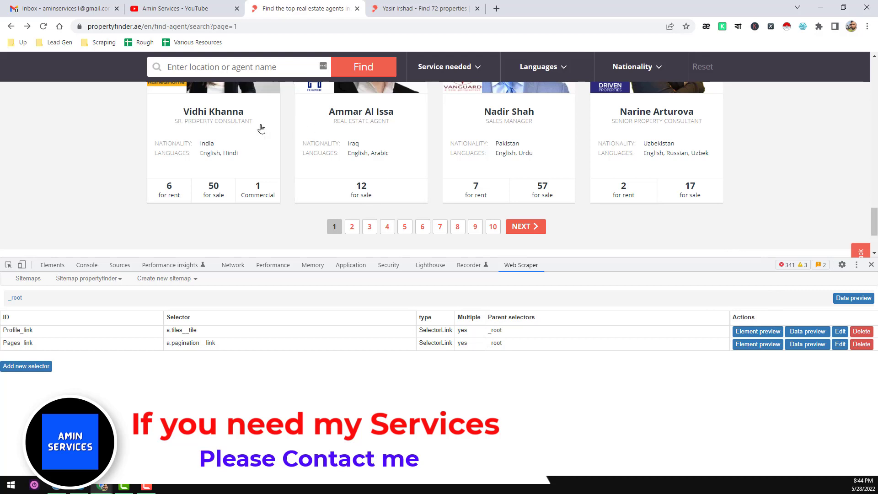
Step: Check the element preview and the data preview of the Profile_link selector
left_click(758, 332)
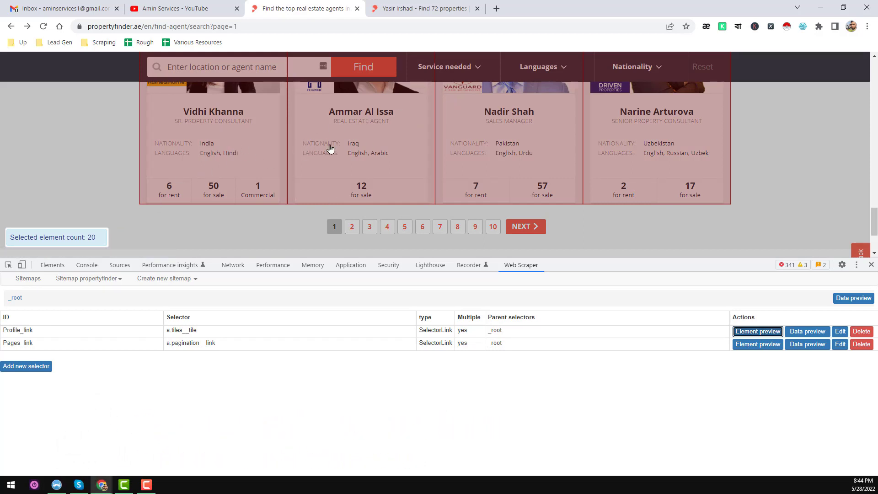
left_click(748, 335)
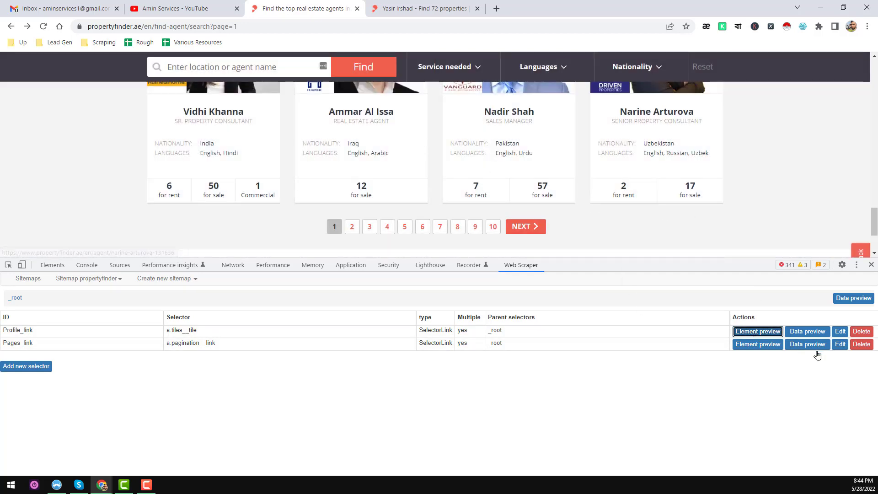
left_click(811, 332)
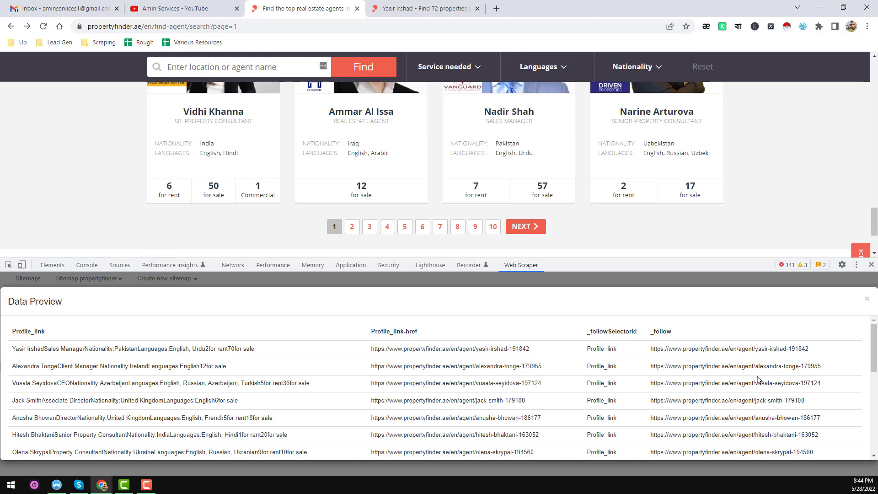
left_click(867, 300)
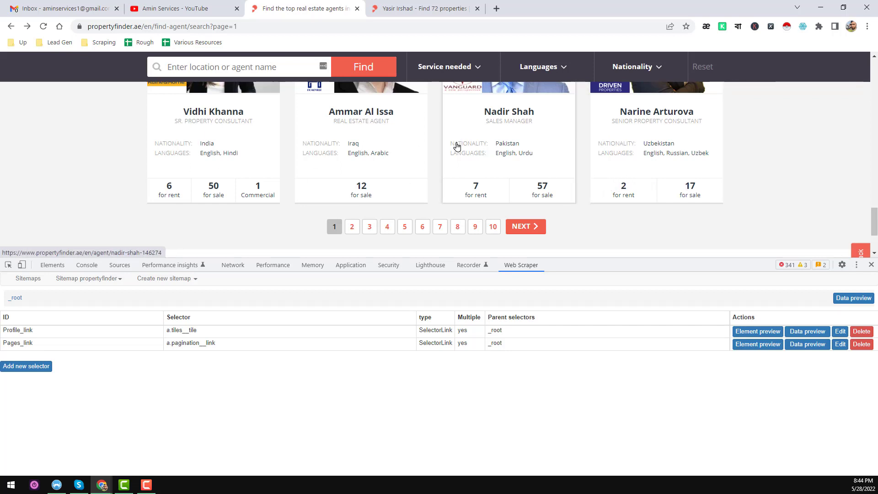
Step: Open the first agent's profile page from the search results and close the duplicate profile tab
scroll(258, 226, "up", 20)
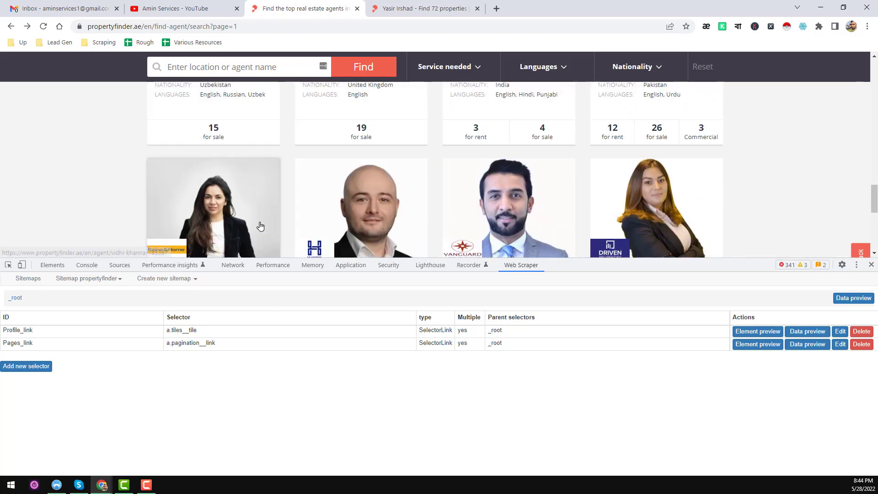
scroll(259, 226, "up", 6)
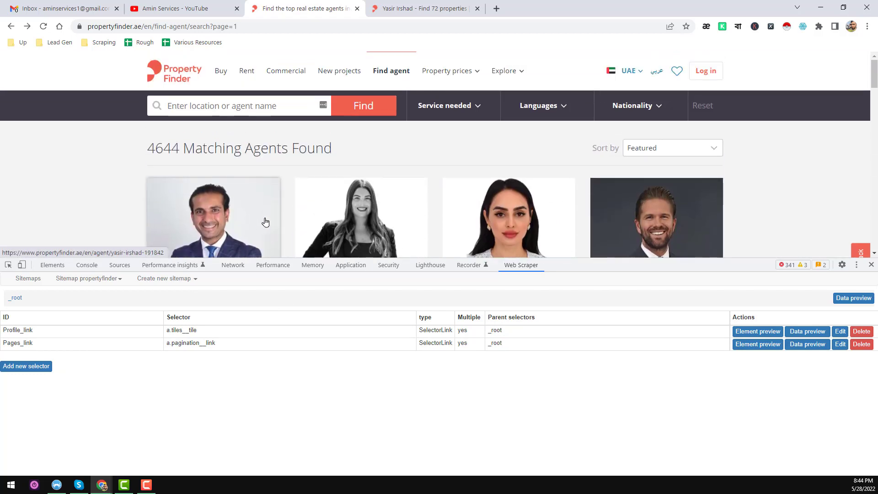
scroll(280, 172, "down", 2)
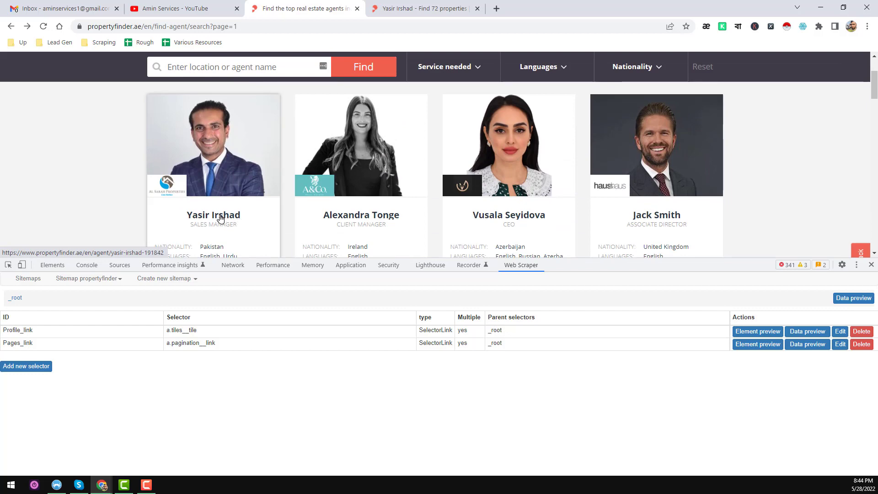
left_click(220, 218)
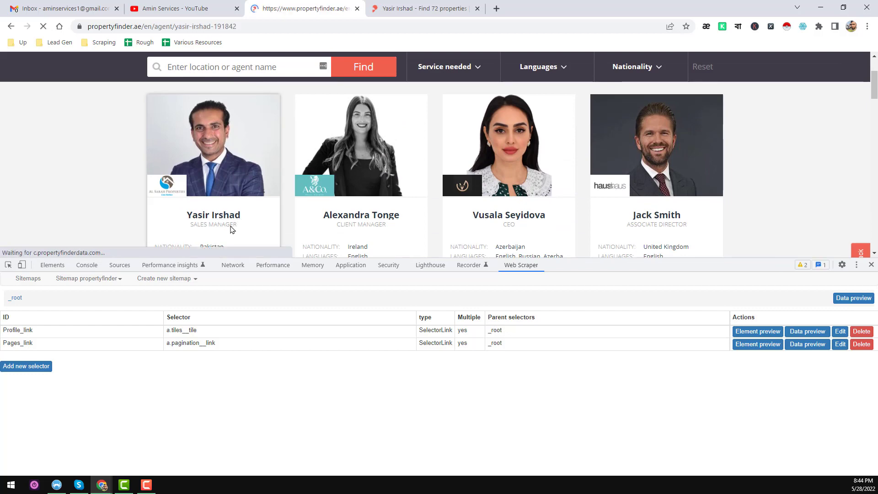
left_click(421, 9)
left_click(477, 10)
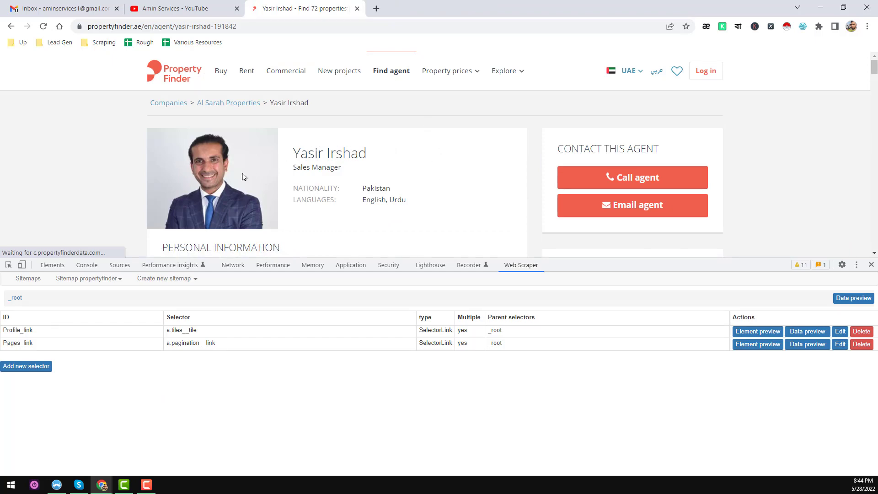
scroll(276, 177, "down", 3)
scroll(287, 180, "up", 3)
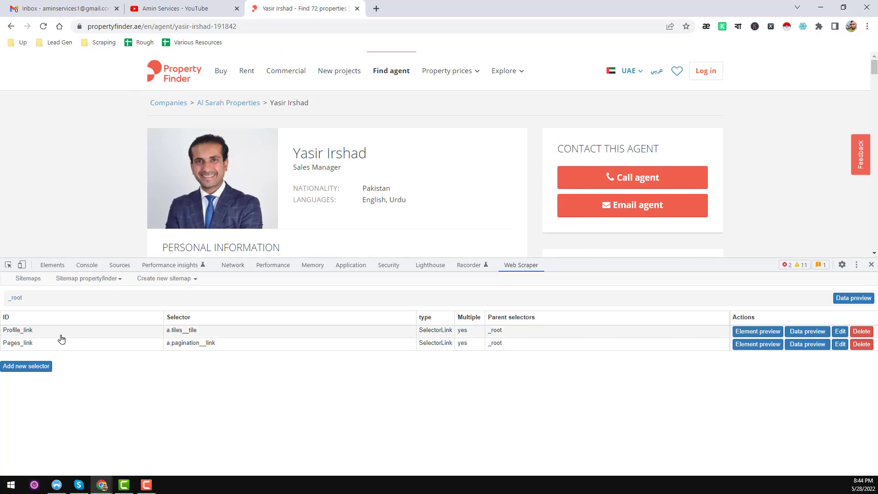
Step: Add a Text selector with the ID Name under Profile_link, pick the agent's name heading as h1 and save it
left_click(22, 332)
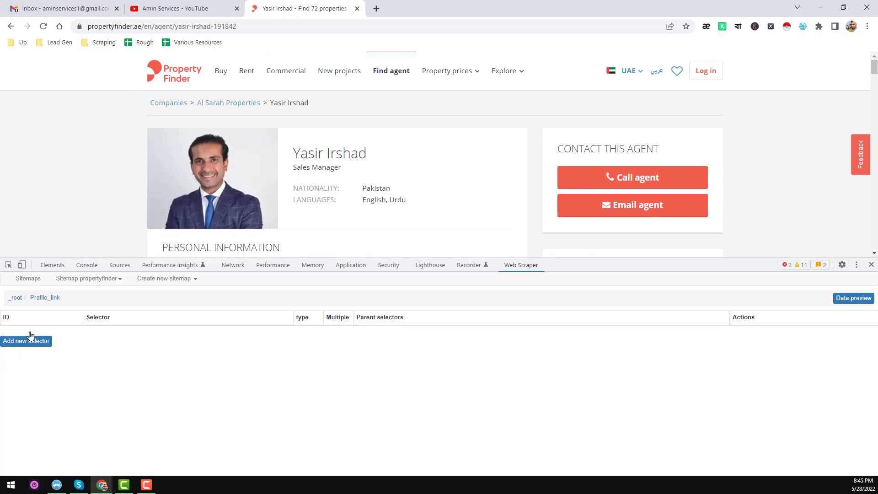
left_click(38, 341)
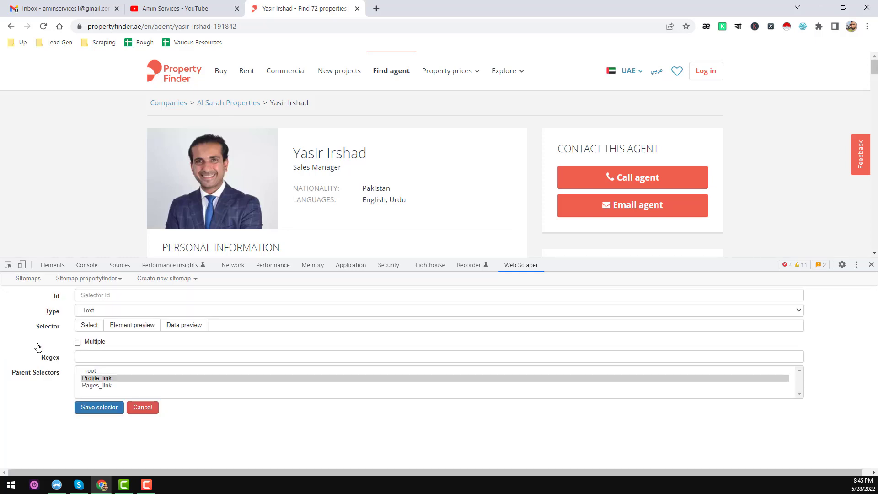
left_click(182, 294)
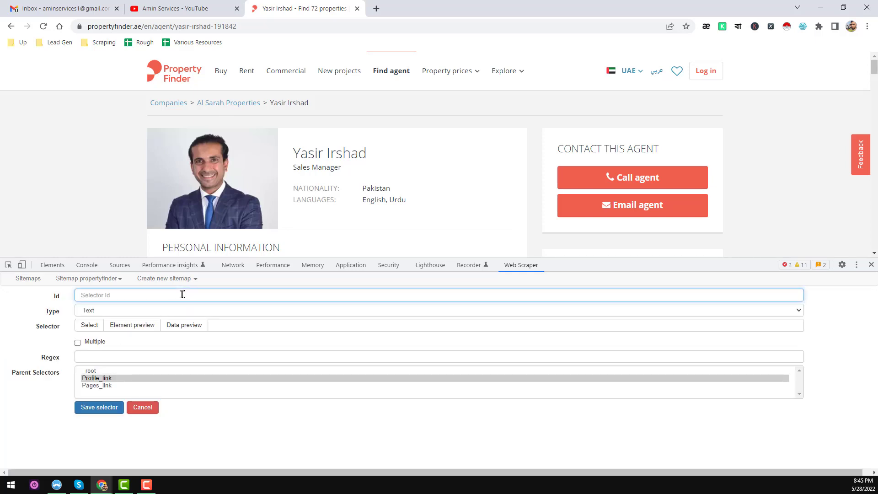
type("Name")
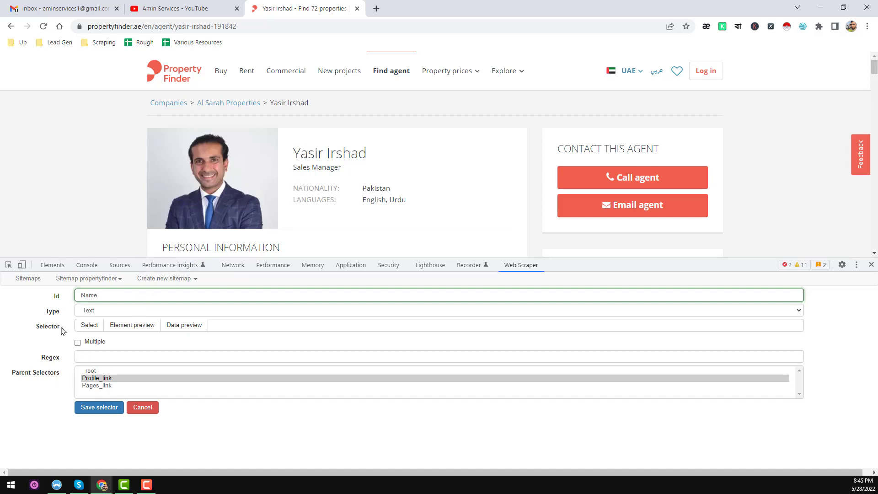
left_click(89, 325)
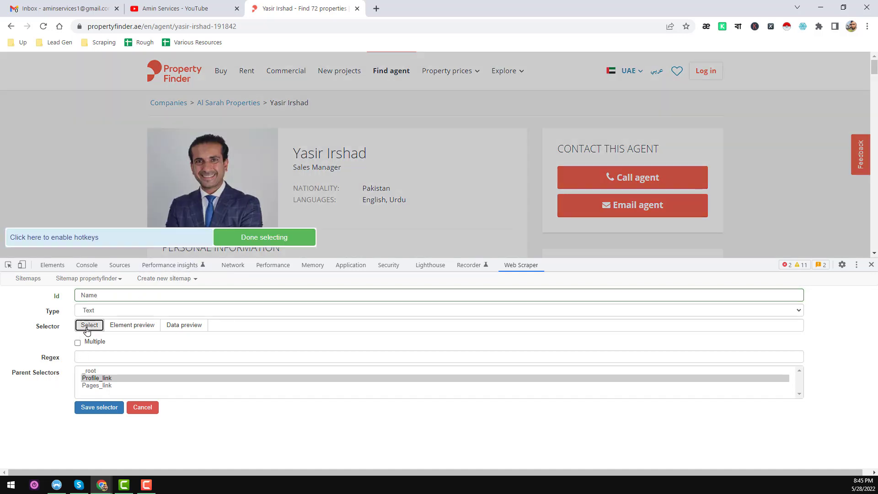
left_click(332, 155)
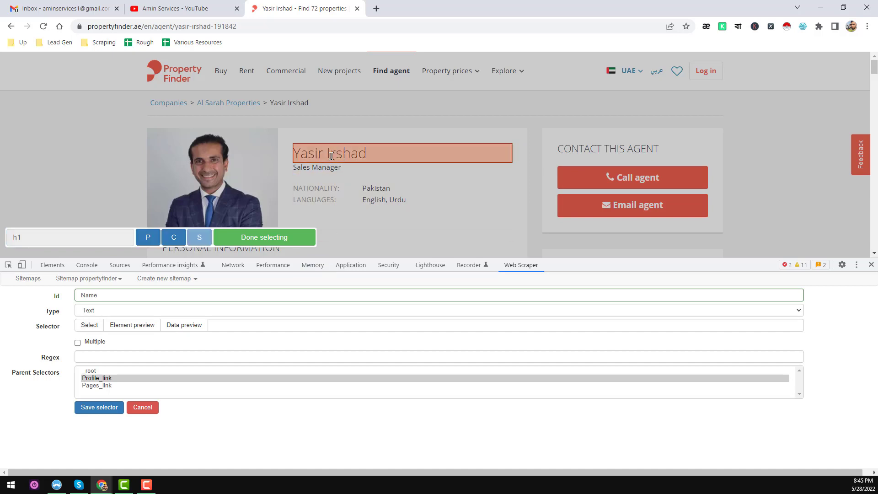
left_click(280, 237)
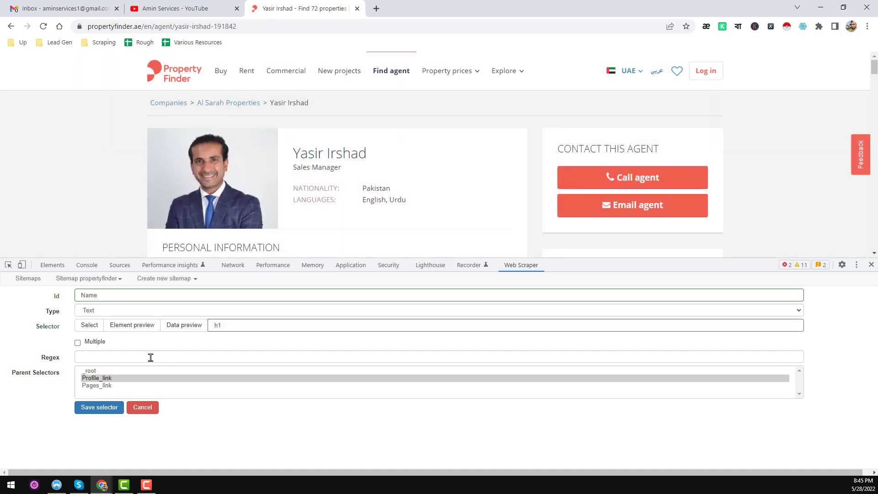
left_click(105, 412)
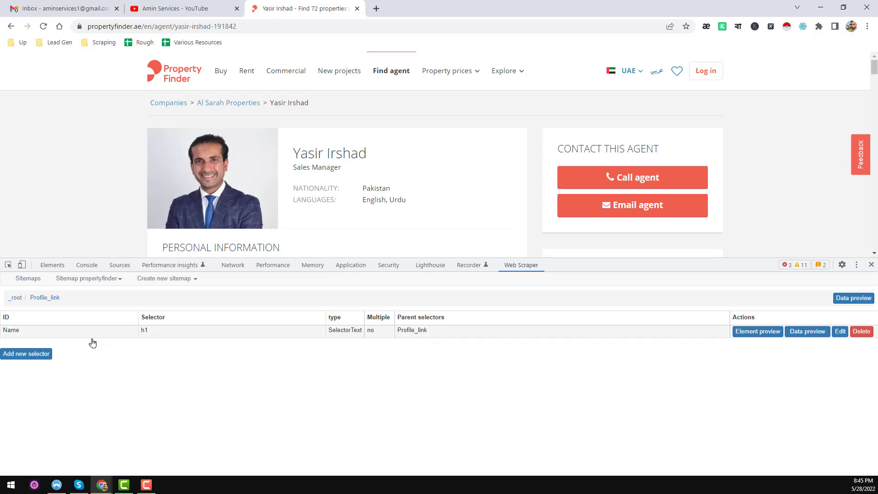
Step: Add a Text selector with the ID Titles under Profile_link, pick the agent's job title as p.bio-info__position and save it
left_click(36, 356)
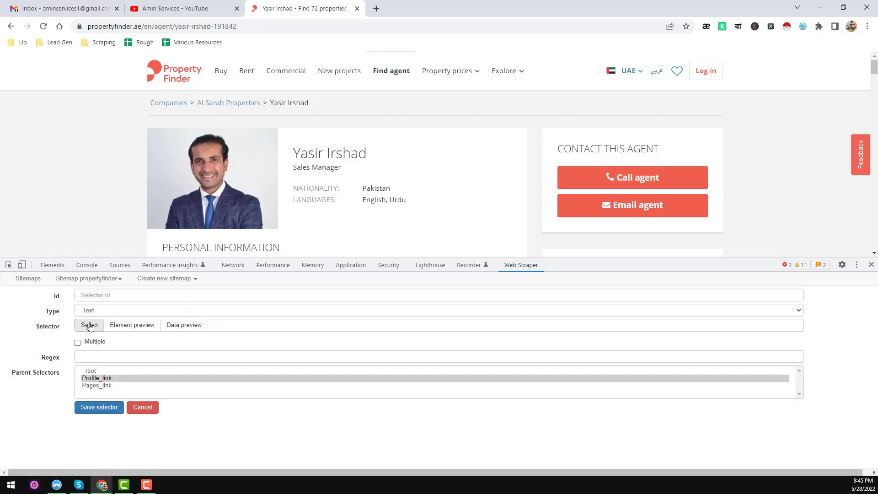
left_click(140, 295)
type("Titles")
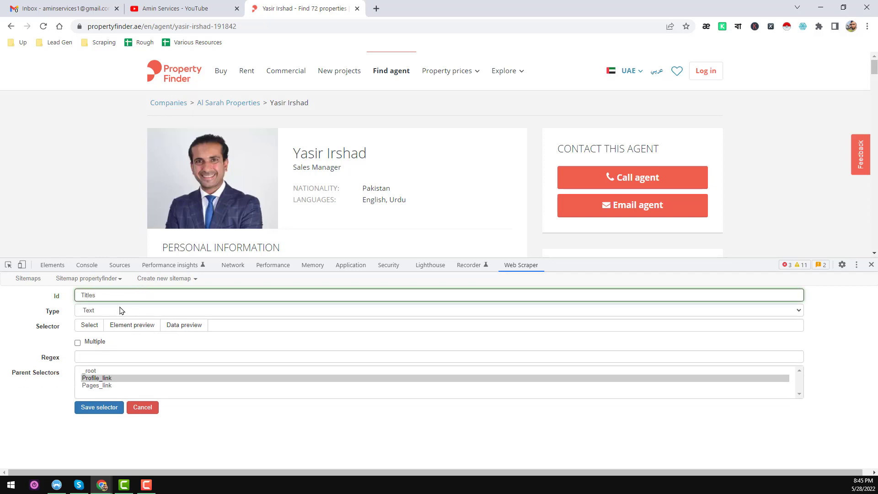
left_click(91, 325)
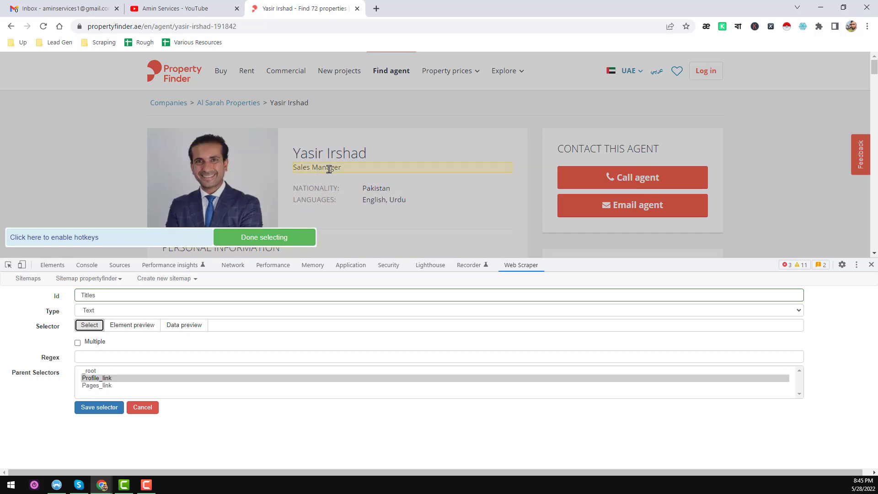
left_click(329, 167)
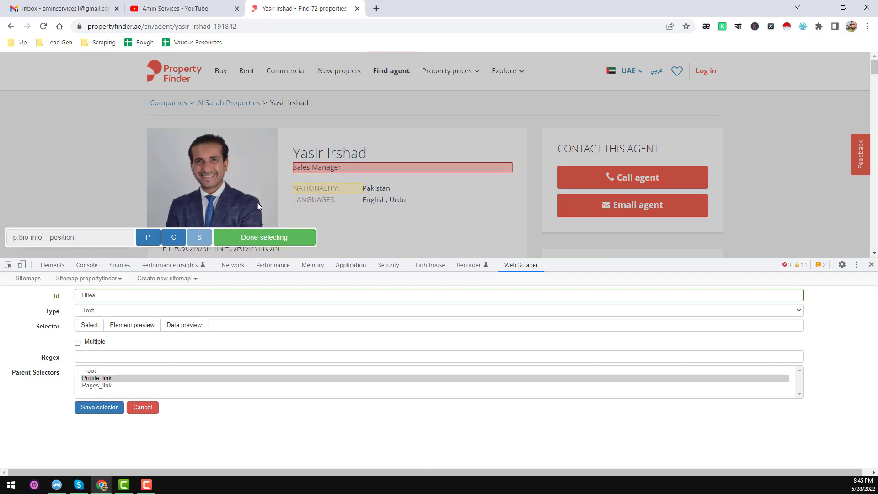
left_click(273, 237)
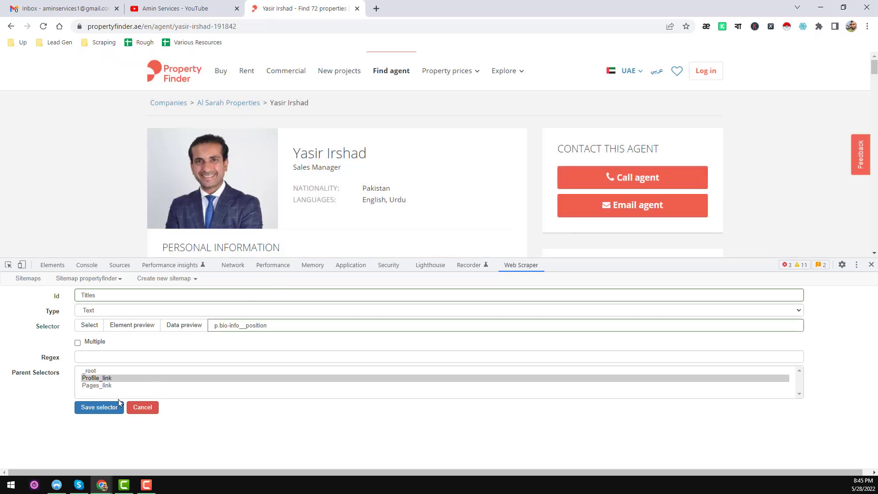
left_click(102, 408)
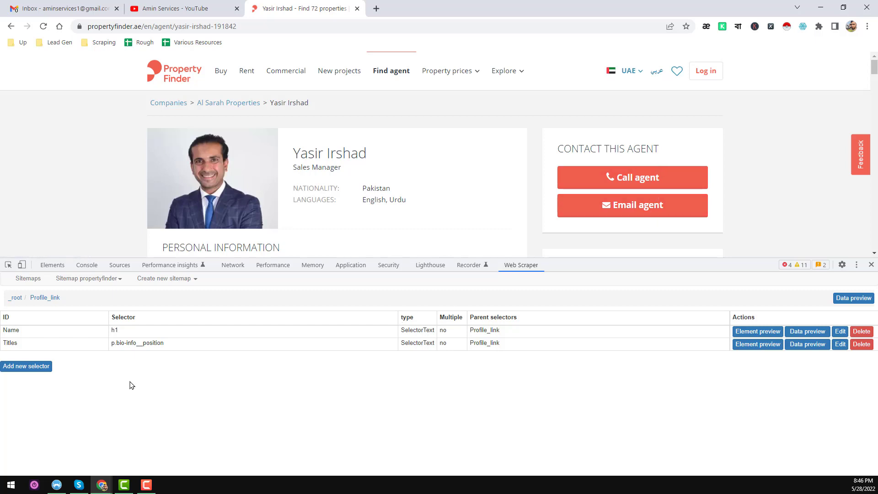
Step: Add a Link selector with the ID Phone under Profile_link and pick the Call agent button as a.pane__button
left_click(43, 369)
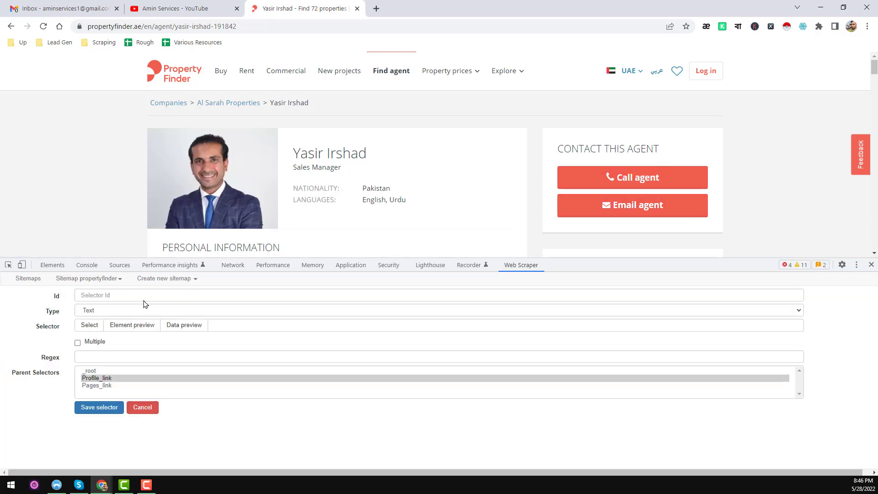
left_click(163, 294)
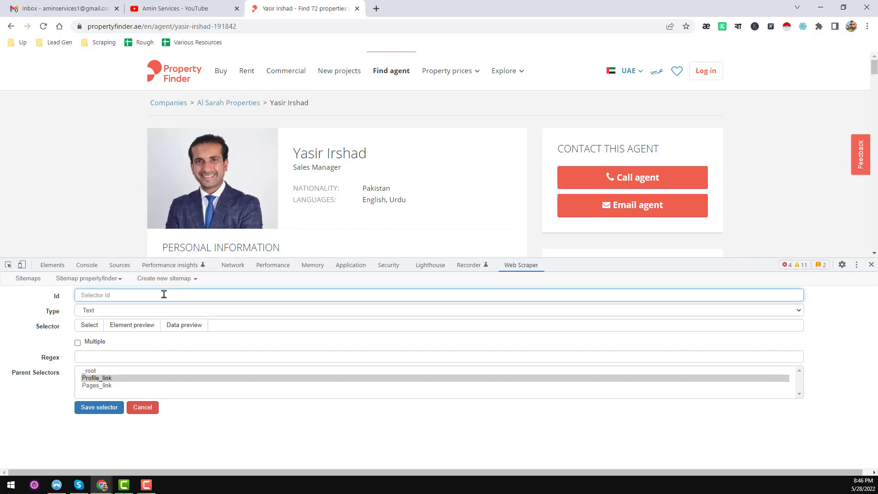
type("Phone")
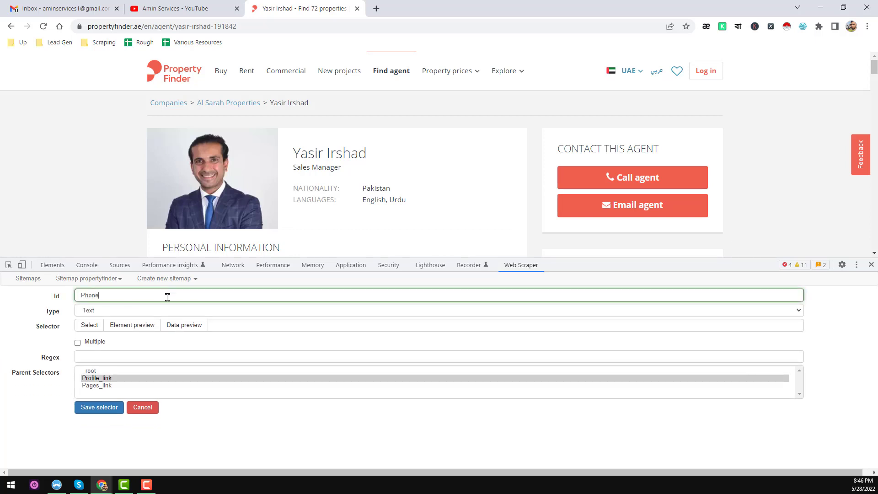
left_click(160, 311)
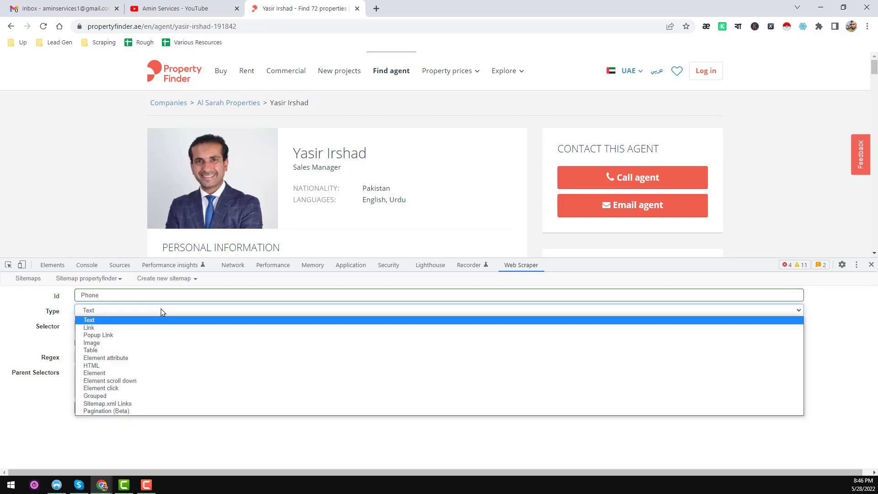
left_click(117, 328)
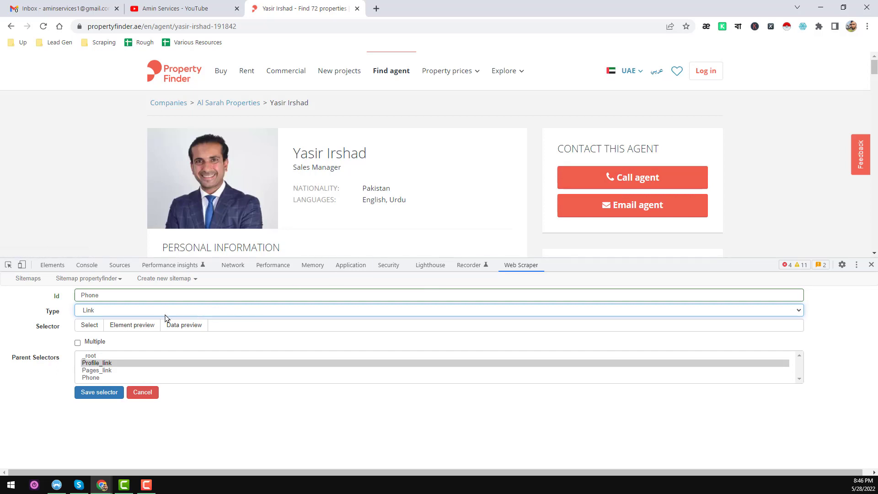
left_click(89, 326)
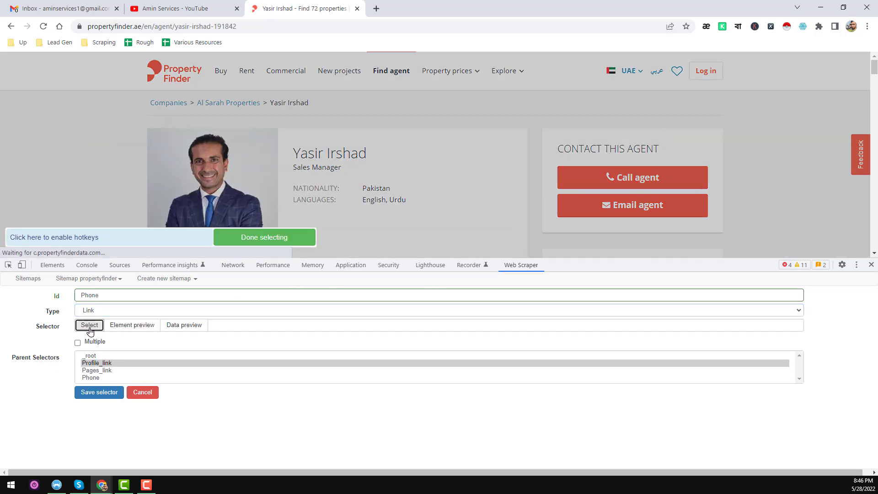
left_click(670, 183)
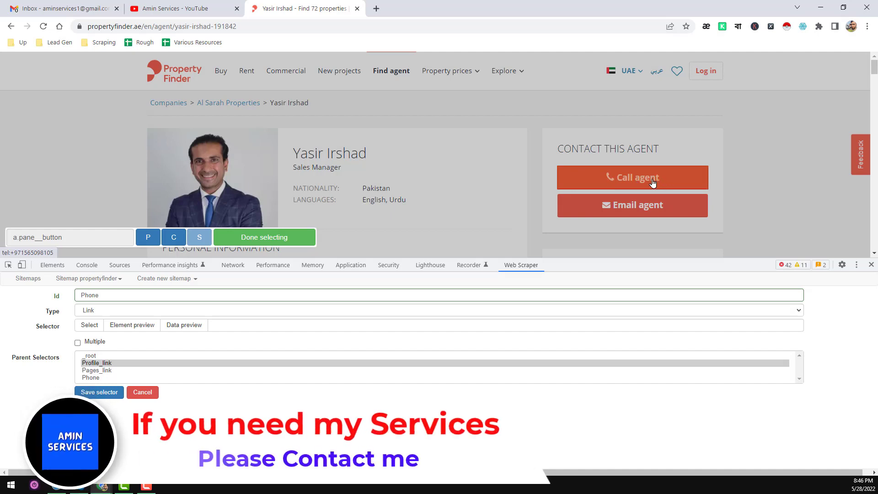
left_click(284, 242)
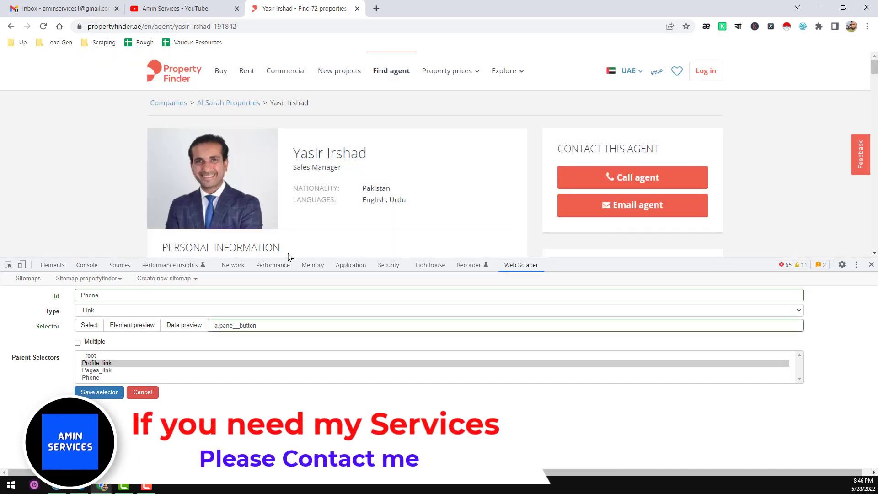
Step: Preview the data of the Phone selector and save the selector
left_click(192, 329)
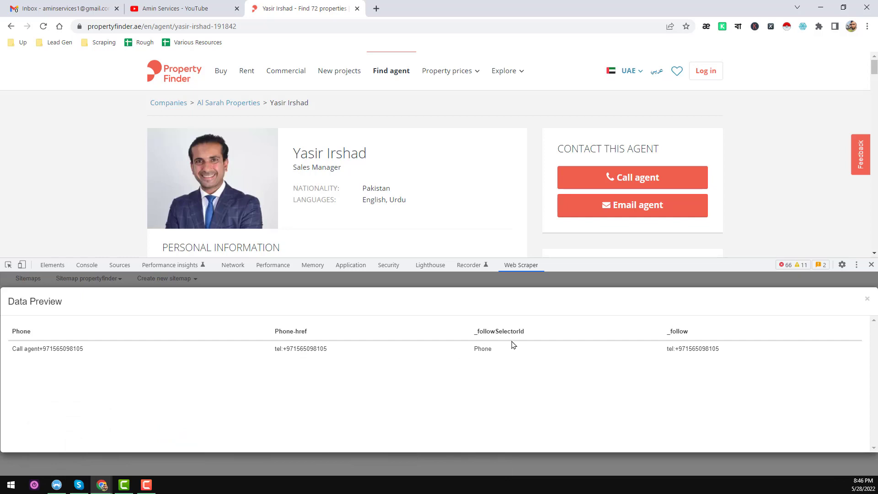
left_click(866, 298)
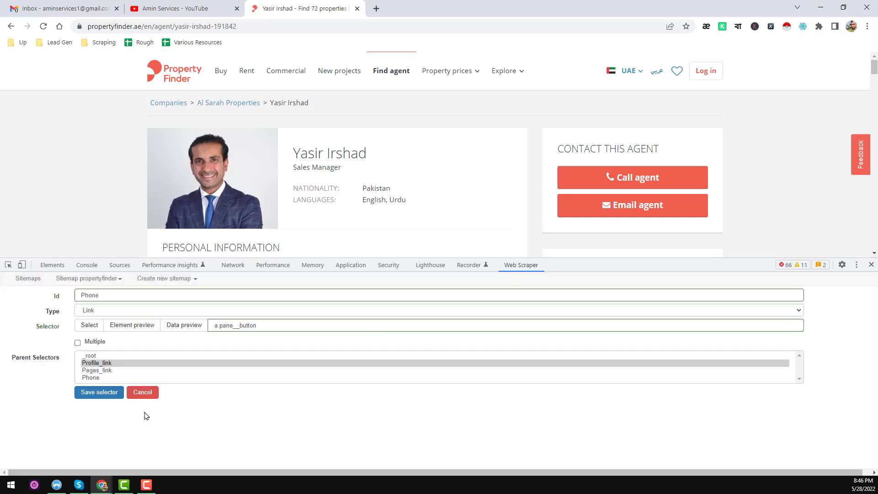
left_click(107, 395)
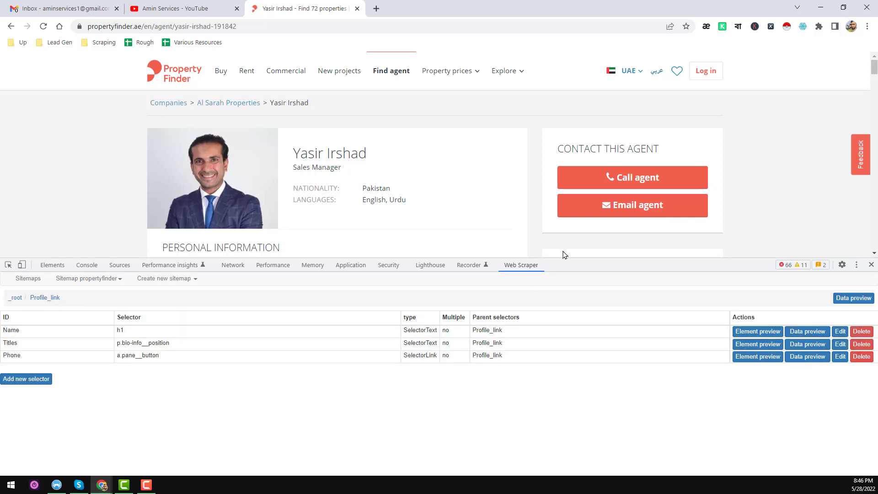
Step: Add a Link selector with the ID Email under Profile_link and pick the Email agent button as a[data-qs='email-button']
left_click(43, 380)
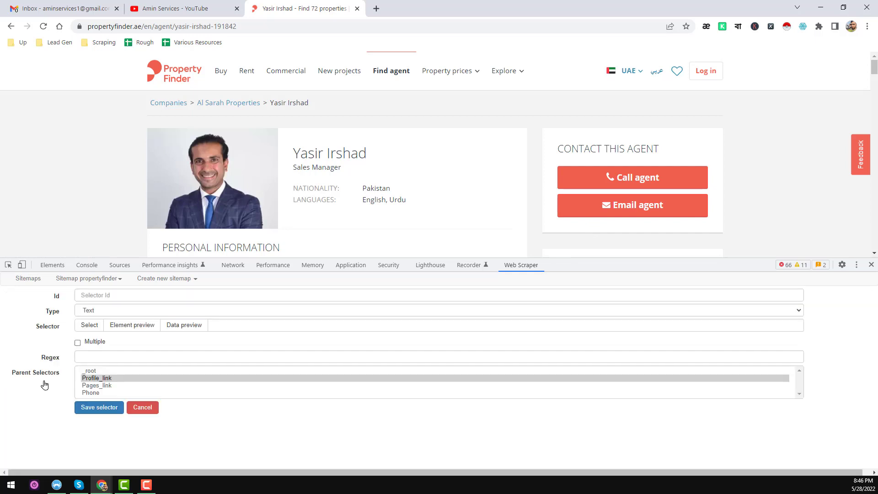
left_click(187, 294)
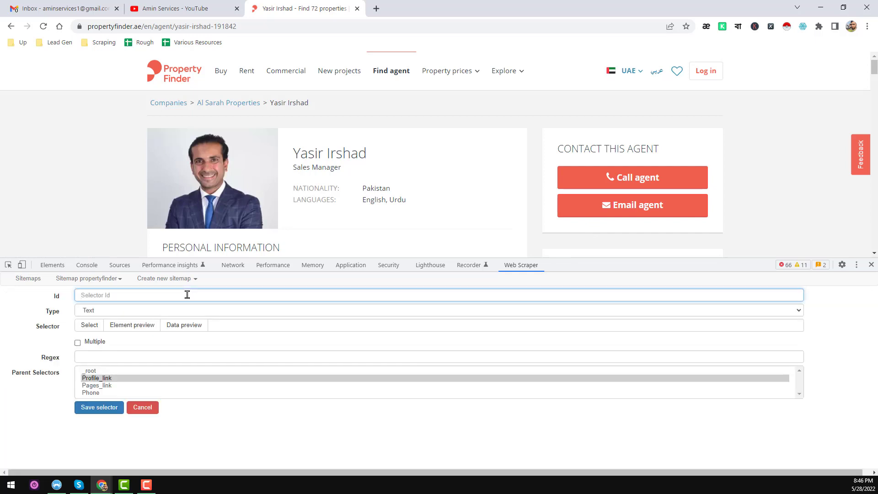
type("Email")
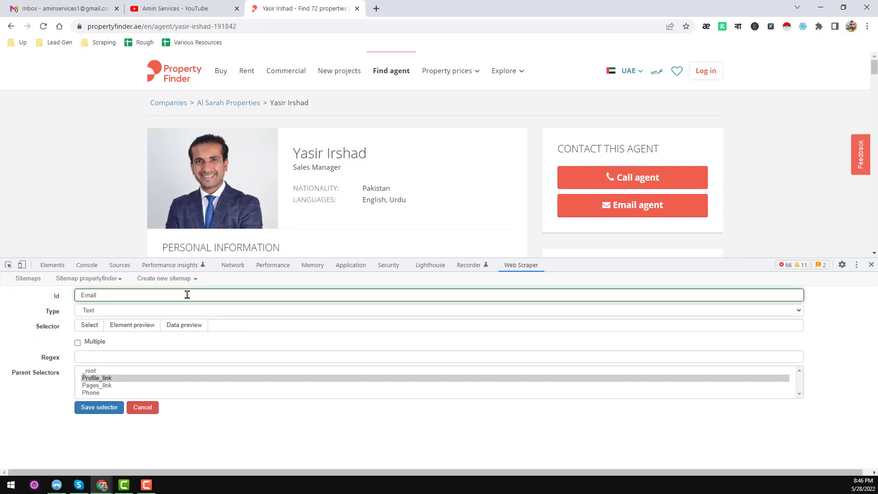
left_click(129, 311)
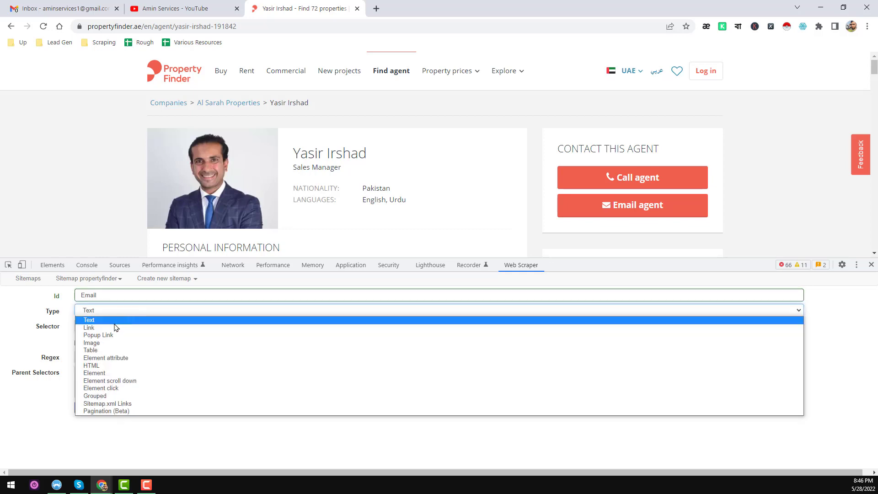
left_click(114, 328)
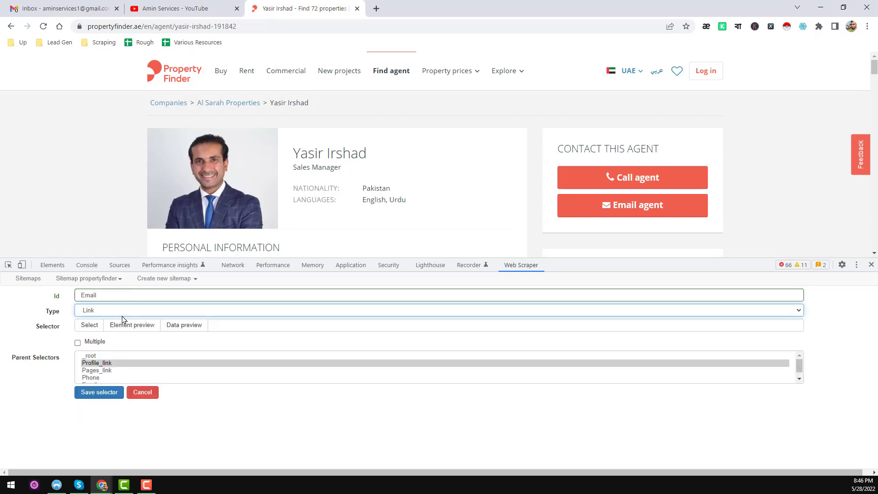
left_click(90, 325)
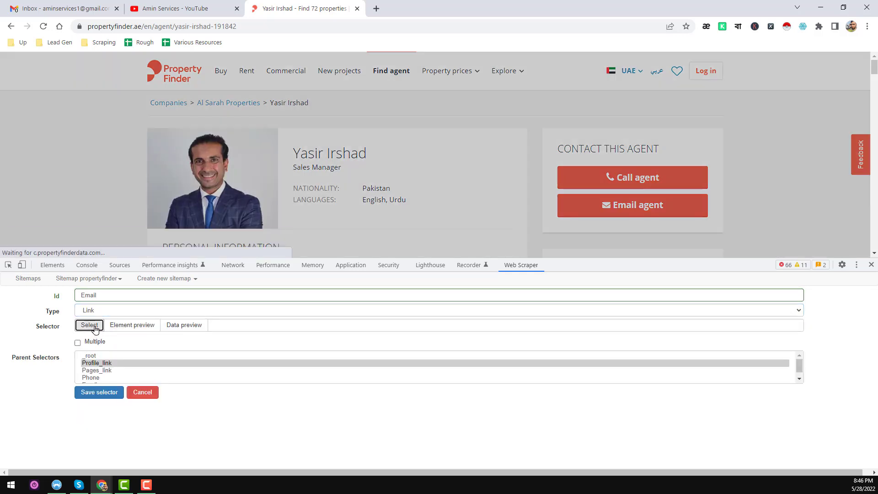
left_click(654, 211)
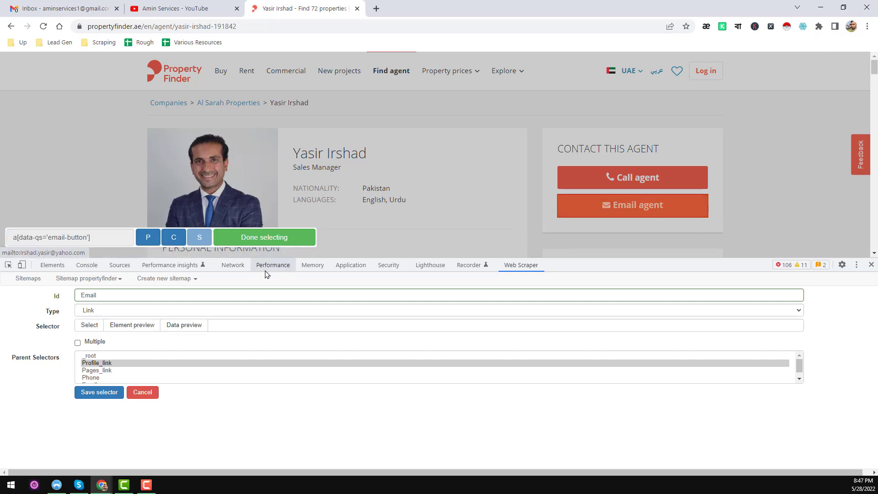
left_click(285, 244)
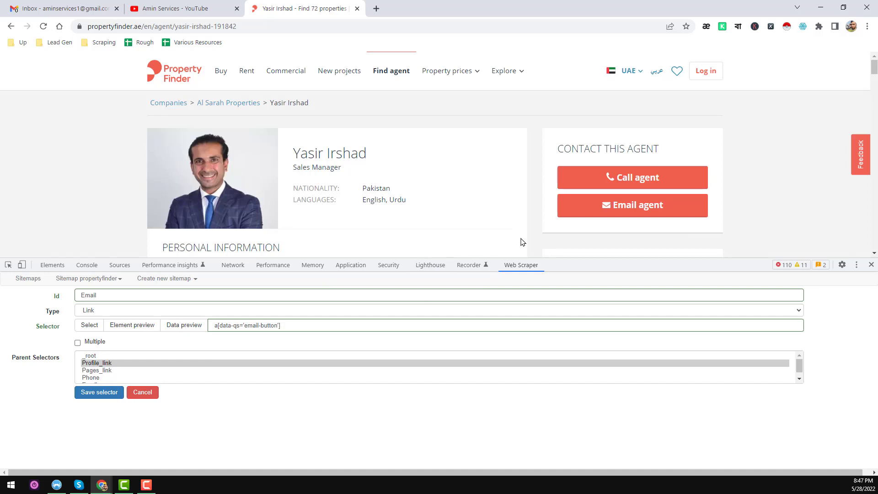
Step: Preview the data of the Email selector and save the selector
left_click(197, 330)
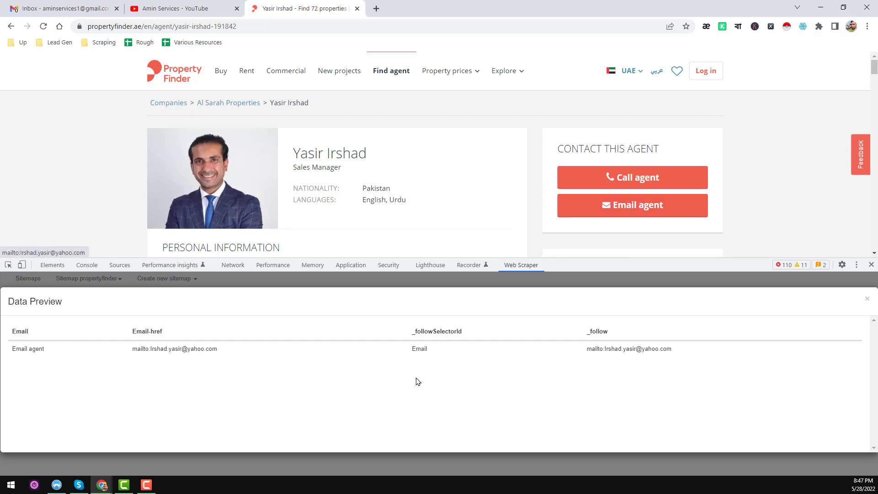
left_click(865, 302)
left_click(98, 396)
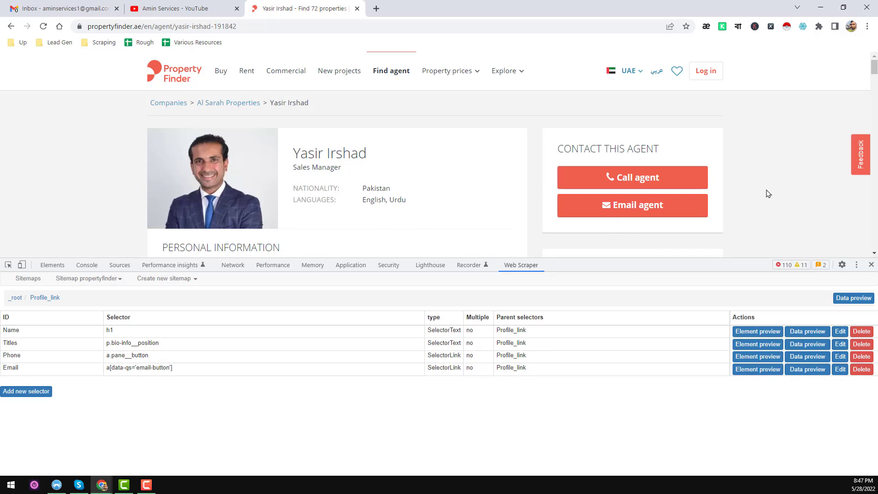
Step: Add a Text selector with the ID Biz_name under Profile_link, pick the agent's company name as p.text:nth-of-type(1) and save it
scroll(768, 194, "down", 5)
scroll(767, 192, "up", 2)
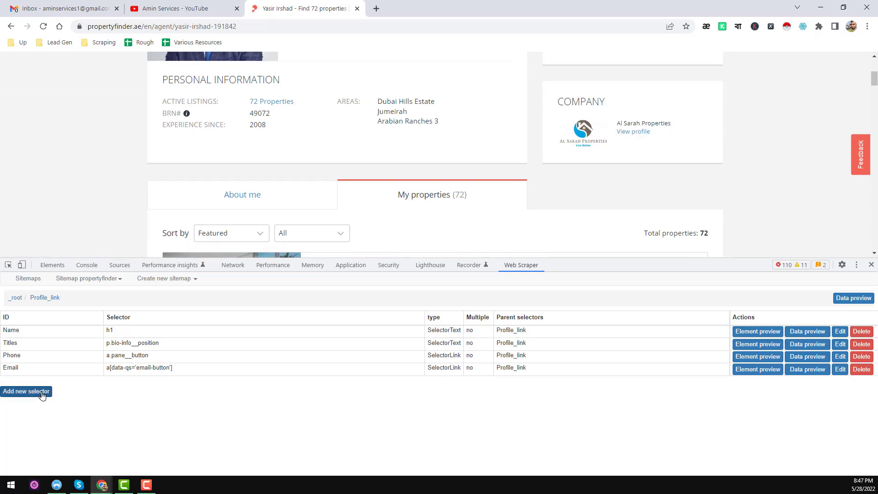
left_click(26, 392)
left_click(169, 294)
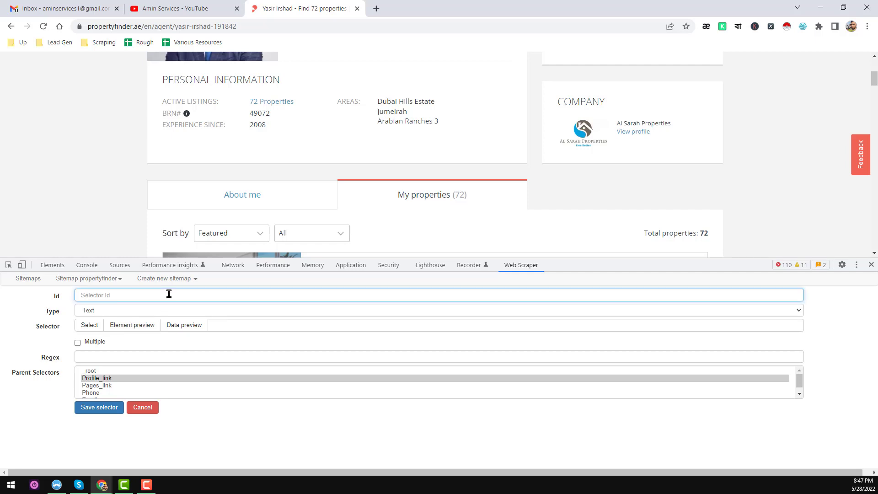
type("Biz_name")
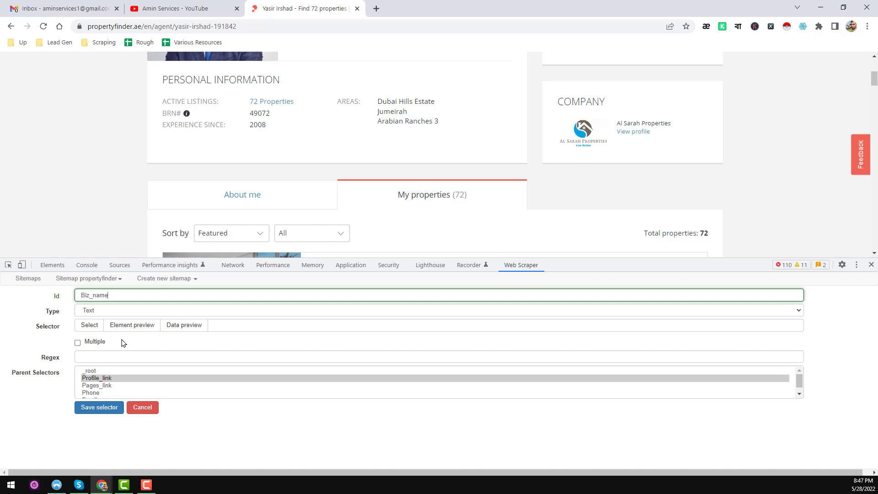
left_click(89, 324)
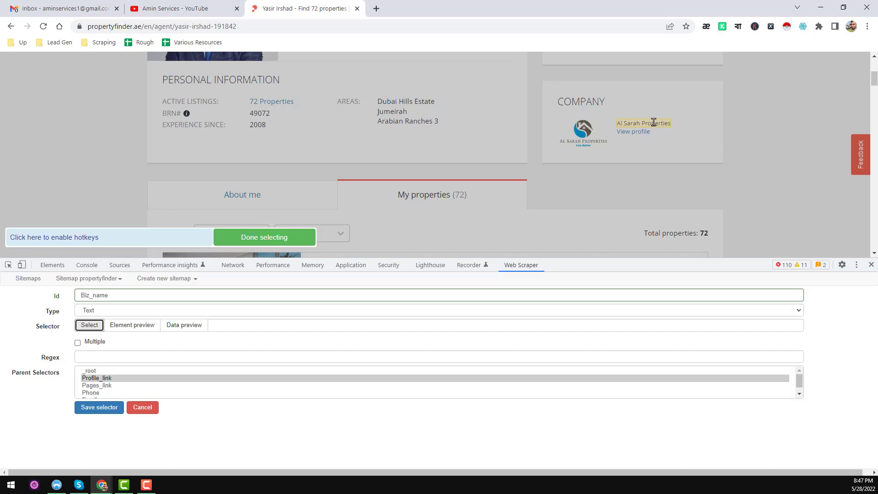
left_click(653, 122)
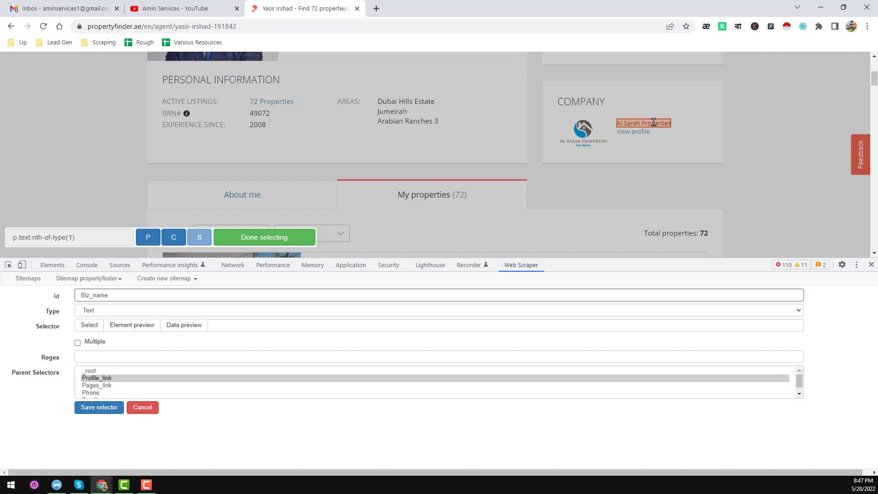
left_click(284, 238)
left_click(111, 409)
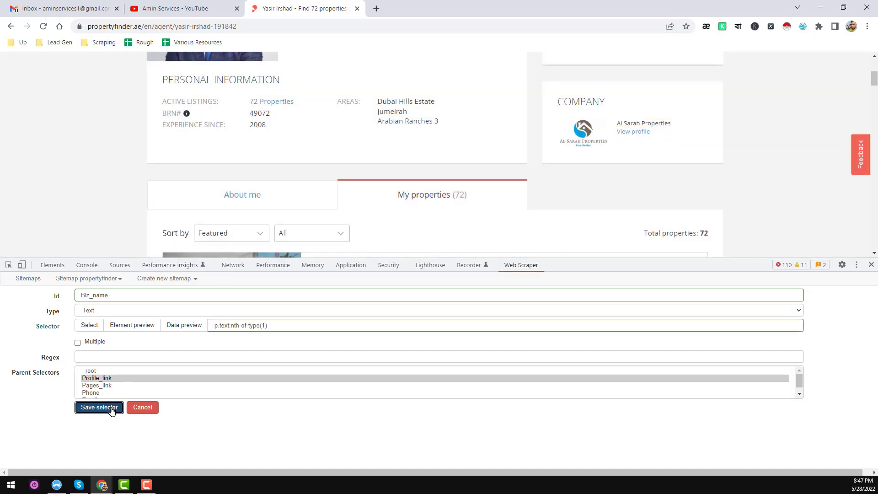
Step: Add a Link selector with the ID Company_link under Profile_link and pick the company's View profile link as .text a.link
left_click(27, 403)
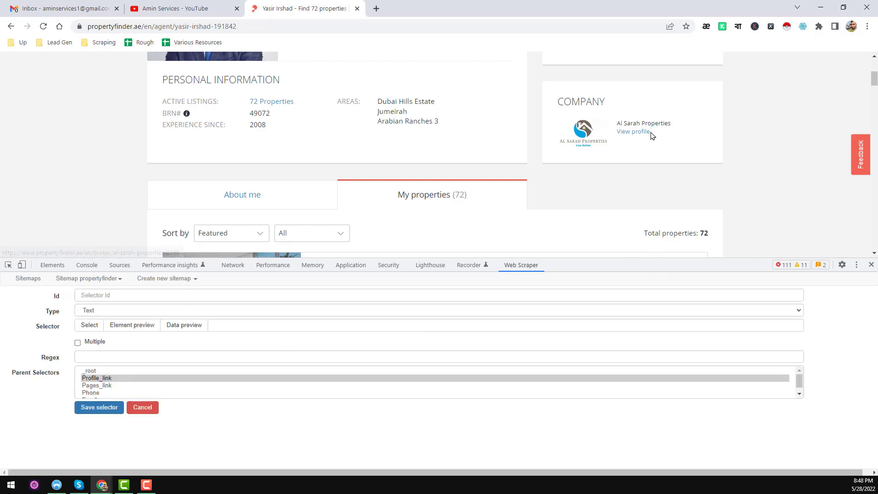
left_click(173, 295)
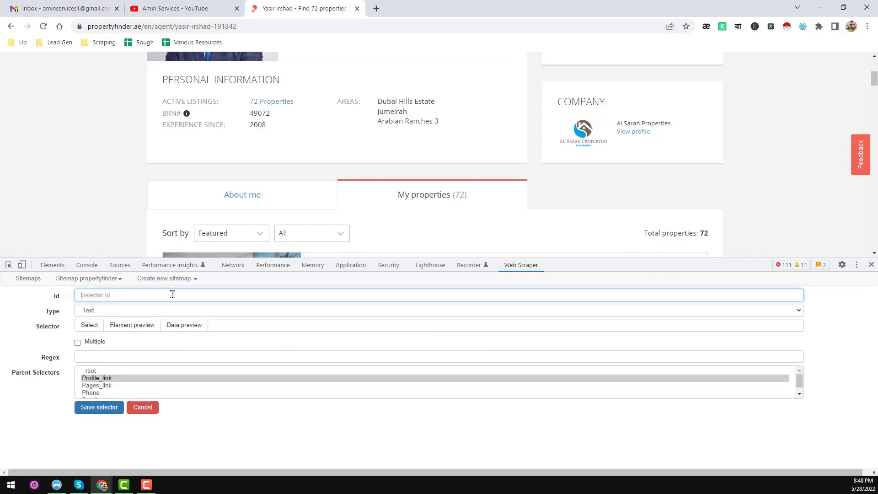
type("Company_link")
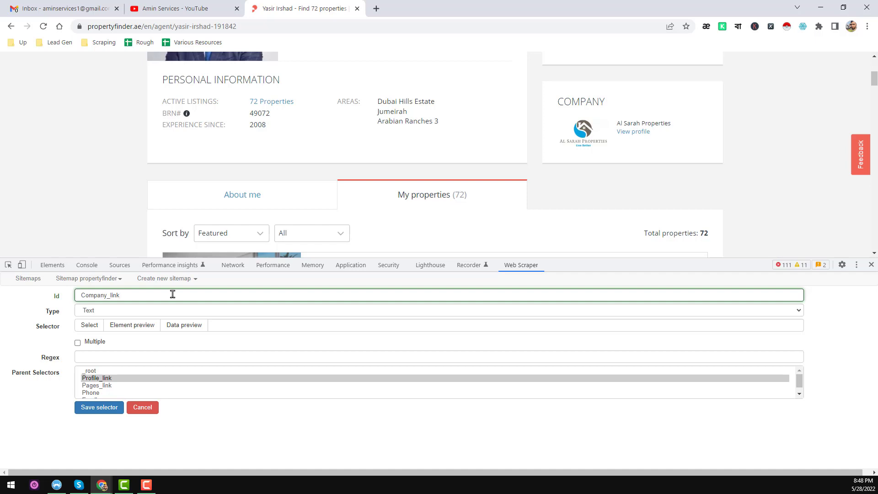
left_click(120, 311)
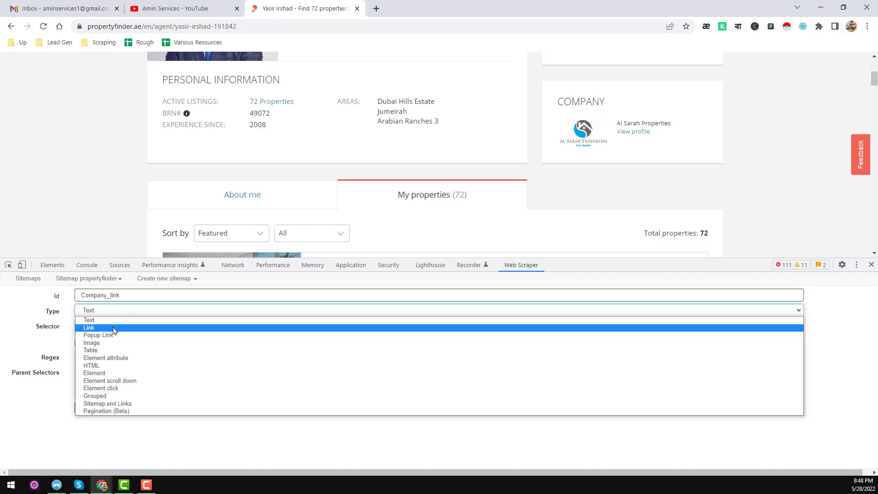
left_click(114, 328)
left_click(90, 325)
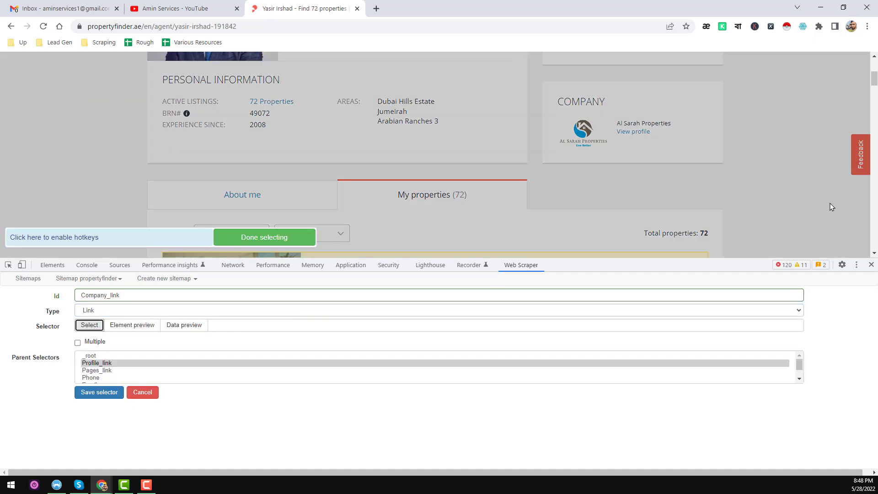
left_click(638, 138)
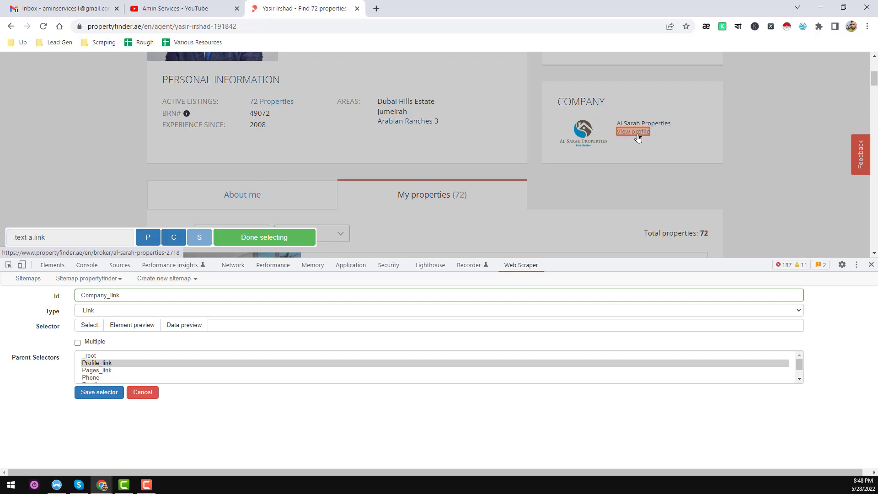
left_click(302, 242)
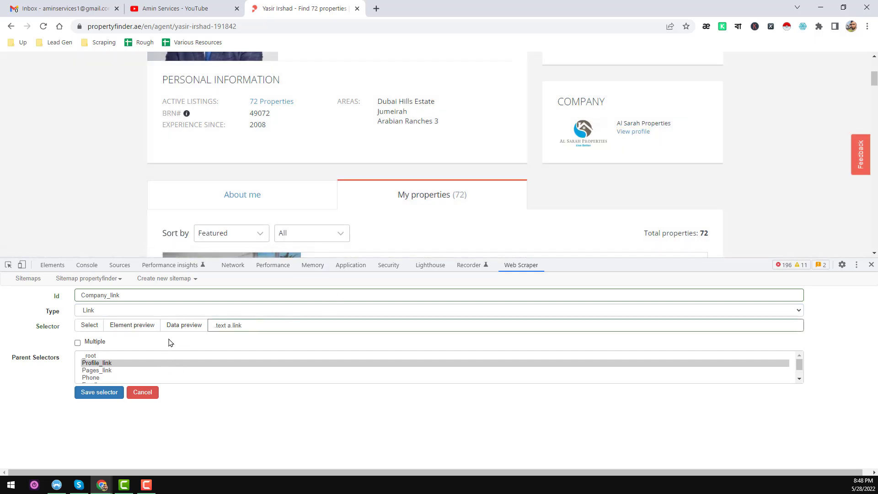
Step: Preview the data of the Company_link selector and save the selector
left_click(188, 331)
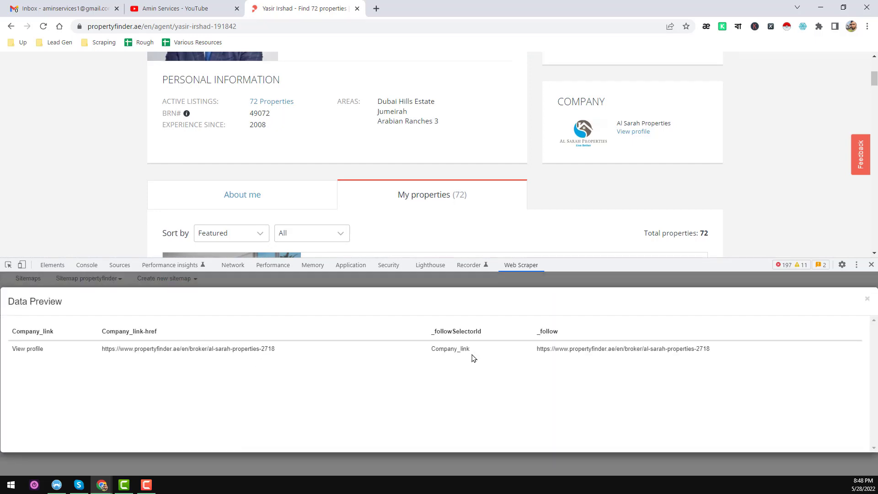
left_click(867, 299)
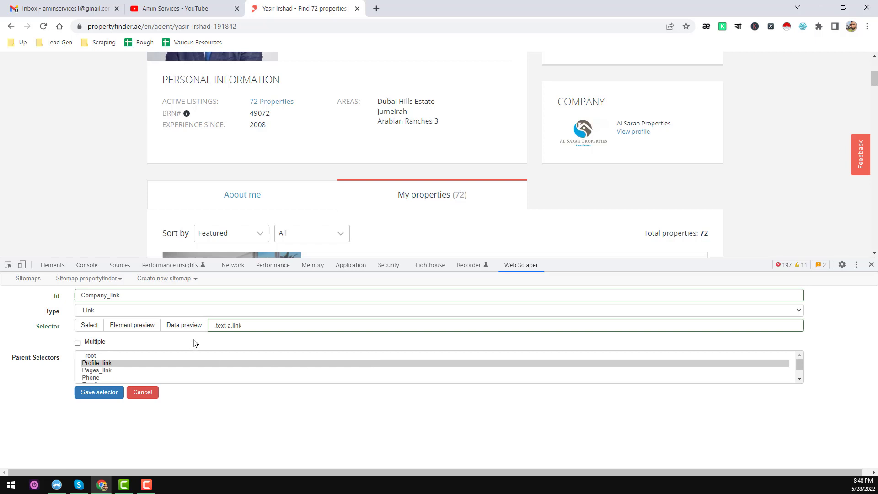
left_click(108, 397)
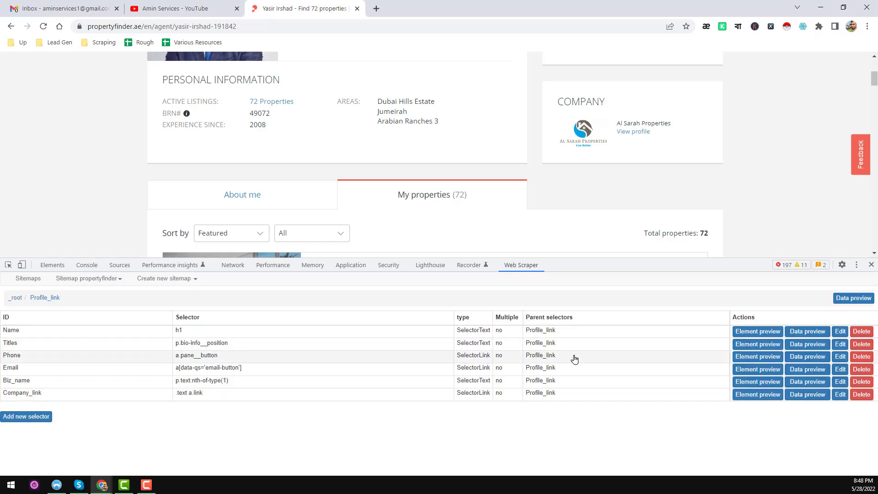
scroll(453, 223, "up", 4)
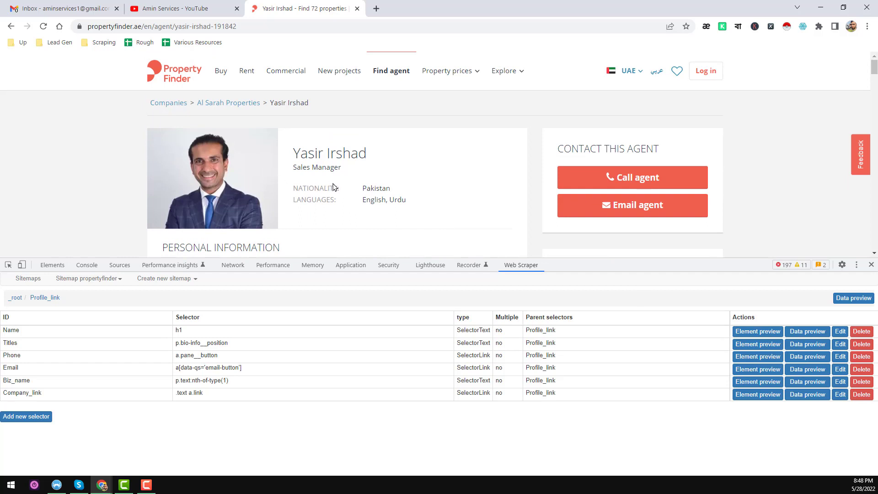
scroll(384, 194, "down", 2)
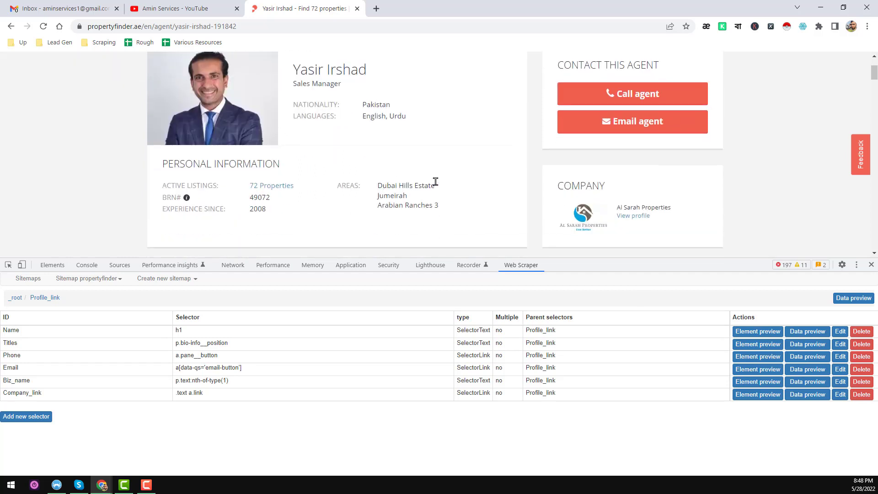
scroll(435, 182, "down", 2)
scroll(347, 185, "up", 2)
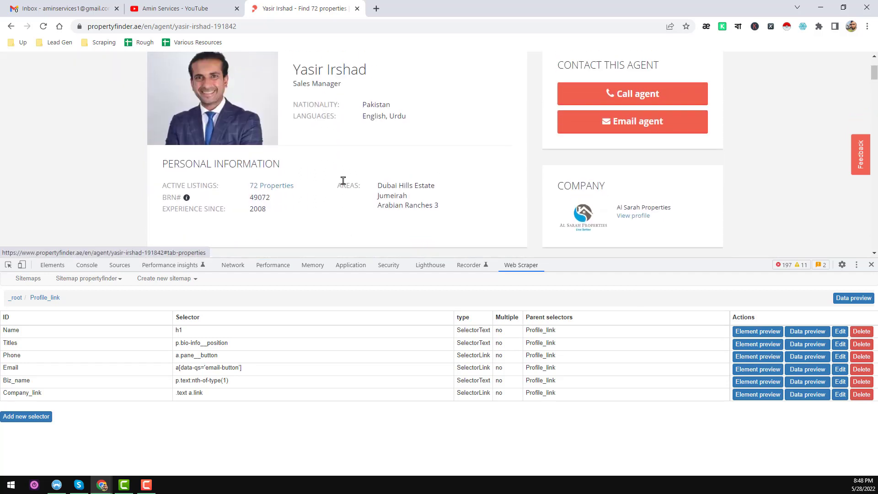
scroll(447, 210, "down", 2)
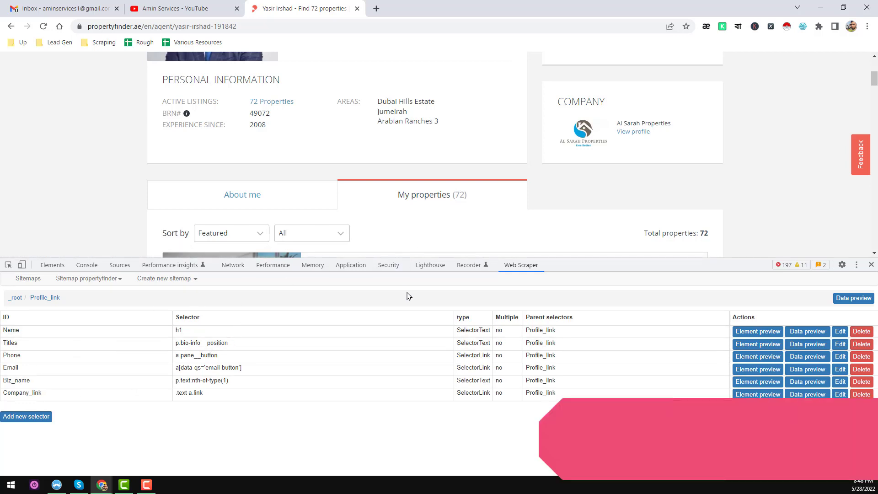
Step: At the sitemap's root level, set the parent selectors of Profile_link to both _root and Pages_link and save the selector
left_click(94, 281)
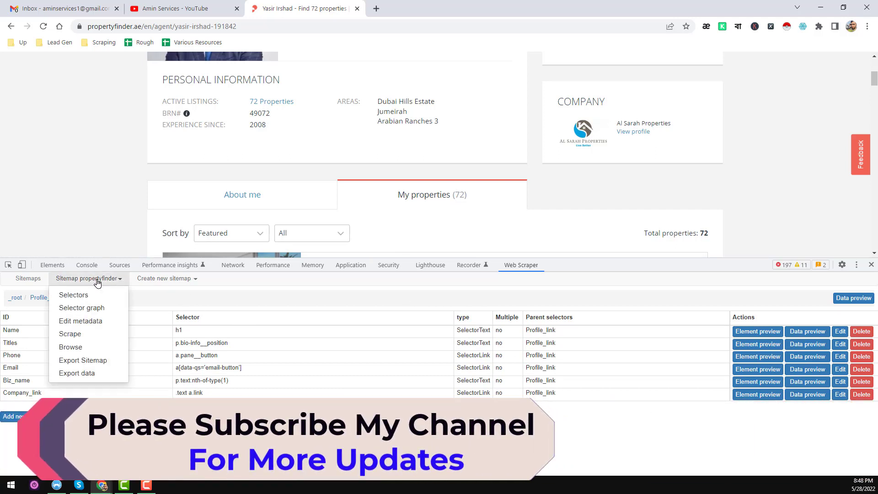
left_click(97, 299)
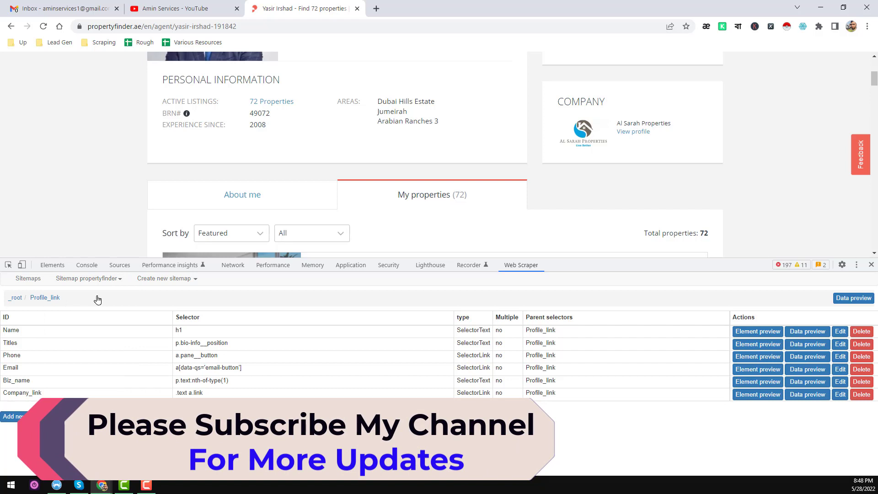
left_click(87, 280)
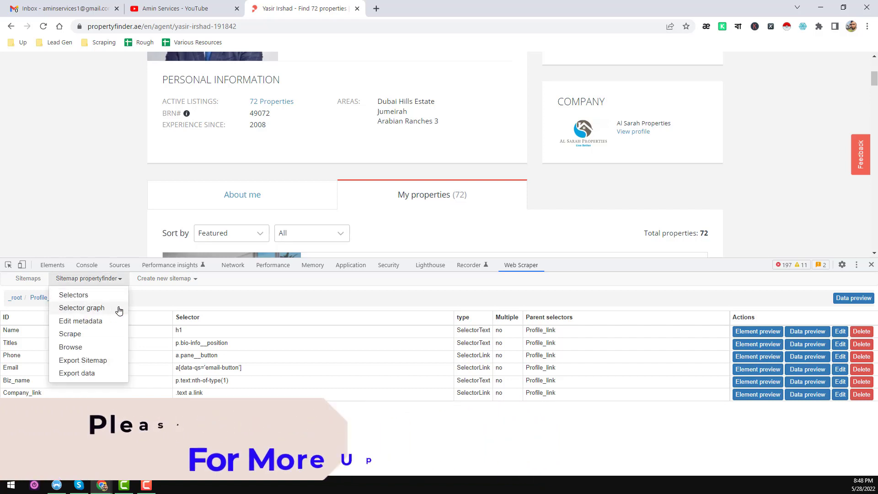
left_click(91, 300)
left_click(16, 298)
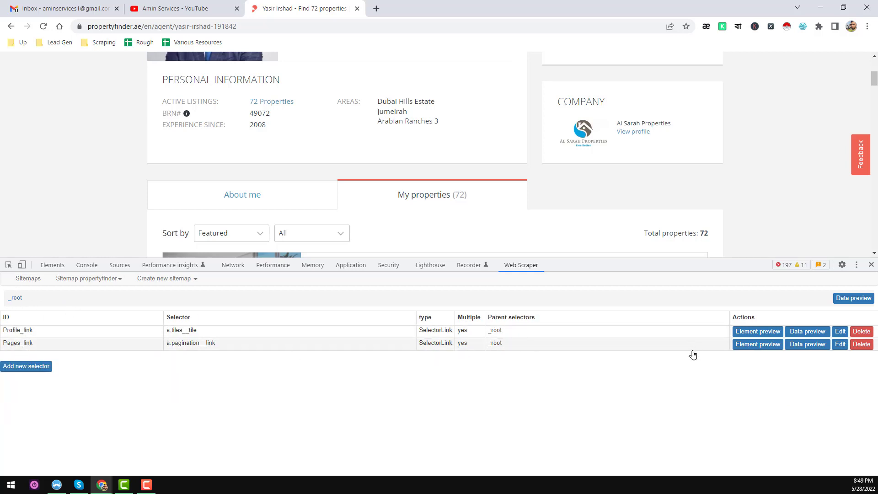
scroll(514, 254, "up", 4)
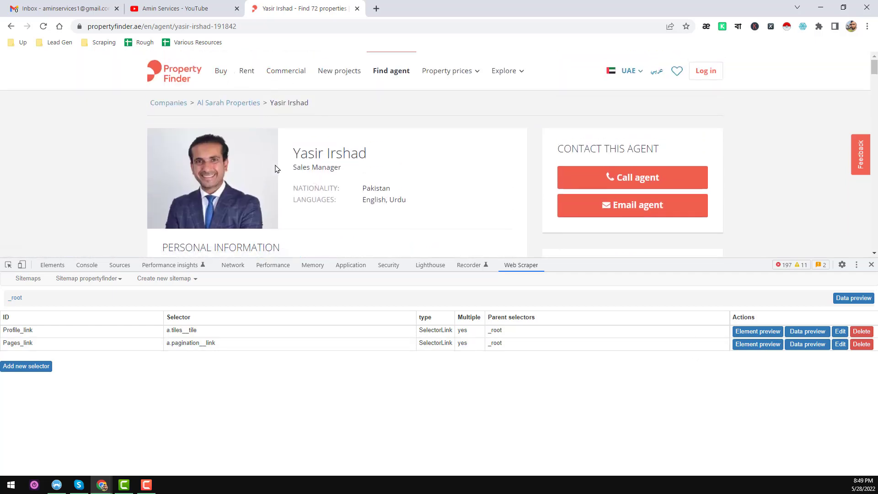
scroll(276, 171, "down", 2)
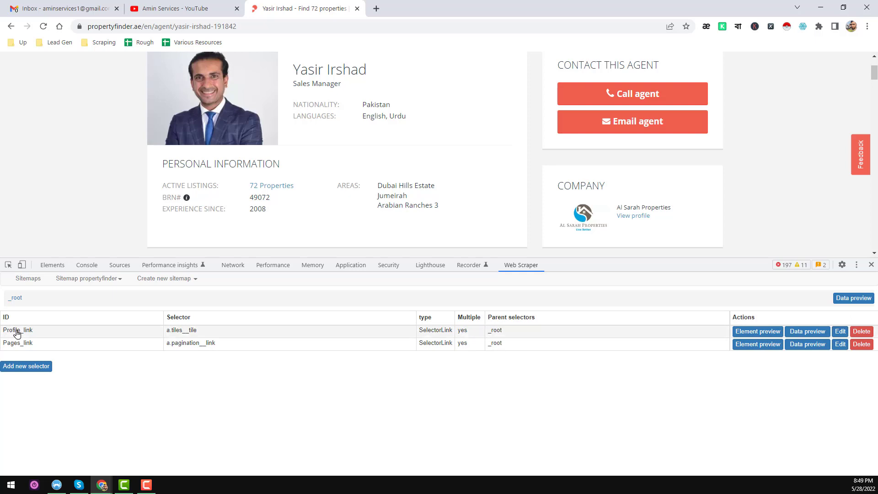
left_click(840, 333)
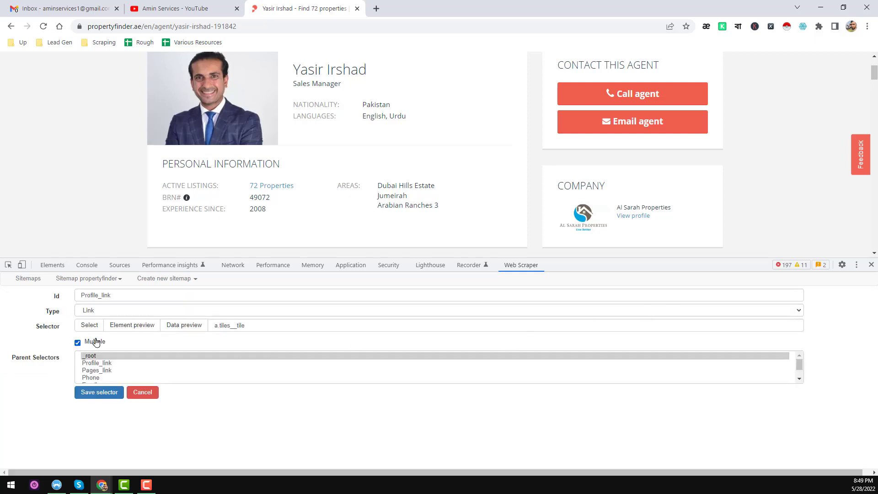
left_click(115, 357)
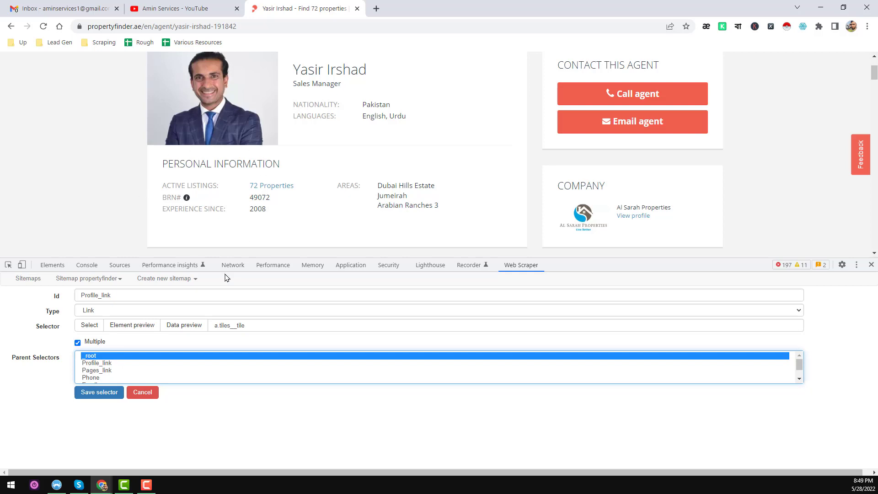
left_click(117, 371, "ctrl")
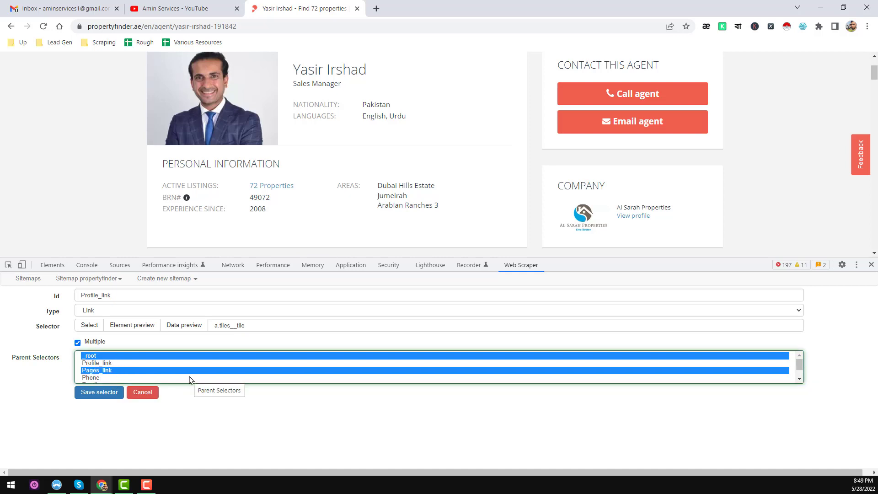
left_click(112, 392)
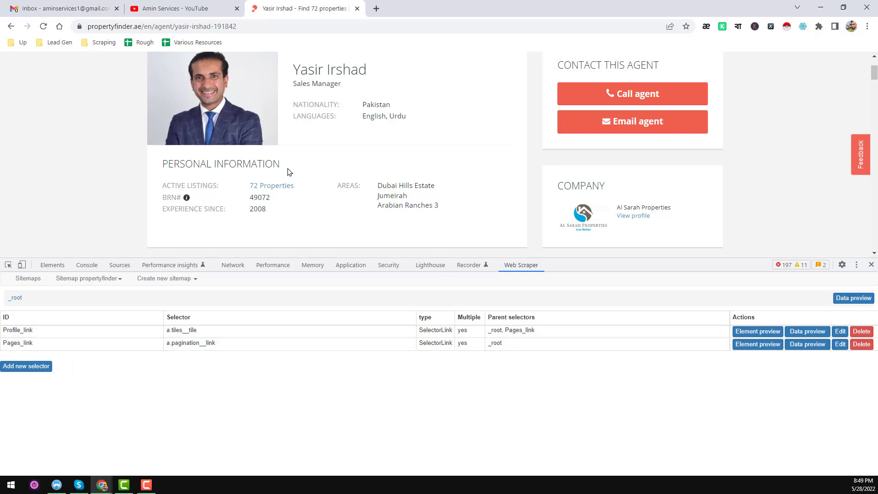
Step: Return to the agent search results and examine the agent tiles and the pagination links below them
left_click(11, 26)
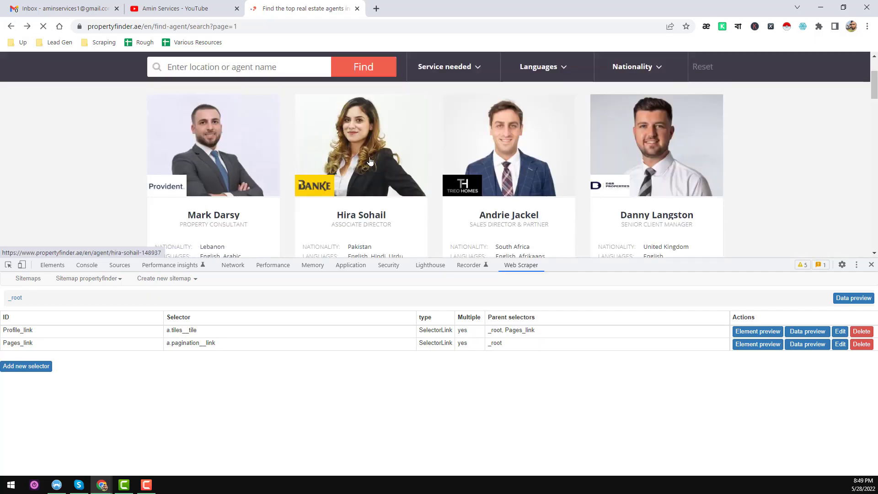
scroll(488, 197, "down", 10)
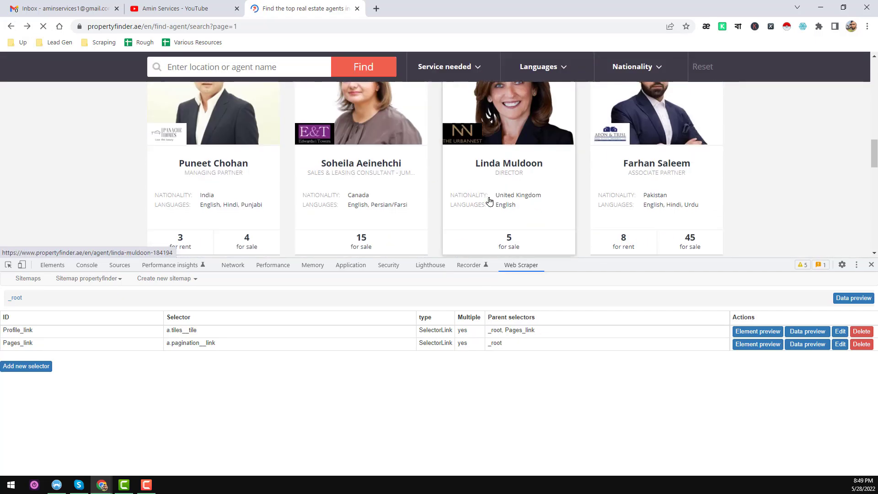
scroll(489, 202, "up", 3)
scroll(517, 176, "down", 3)
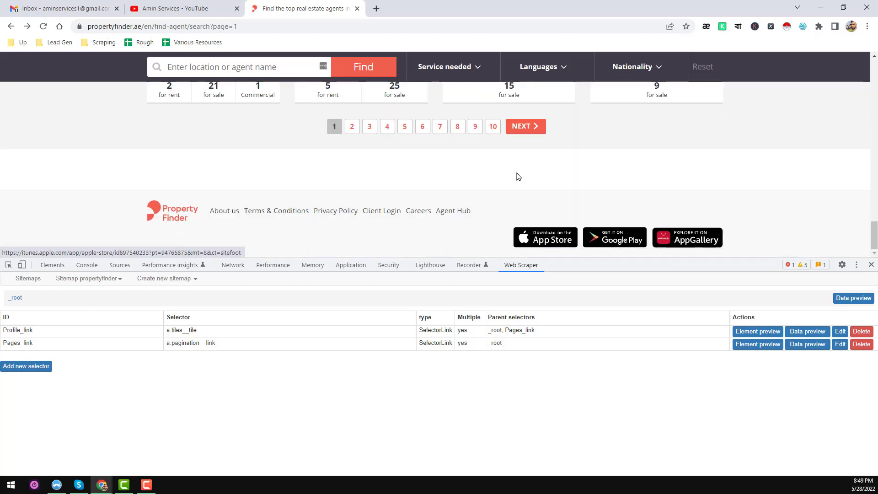
scroll(503, 146, "up", 3)
scroll(480, 160, "up", 5)
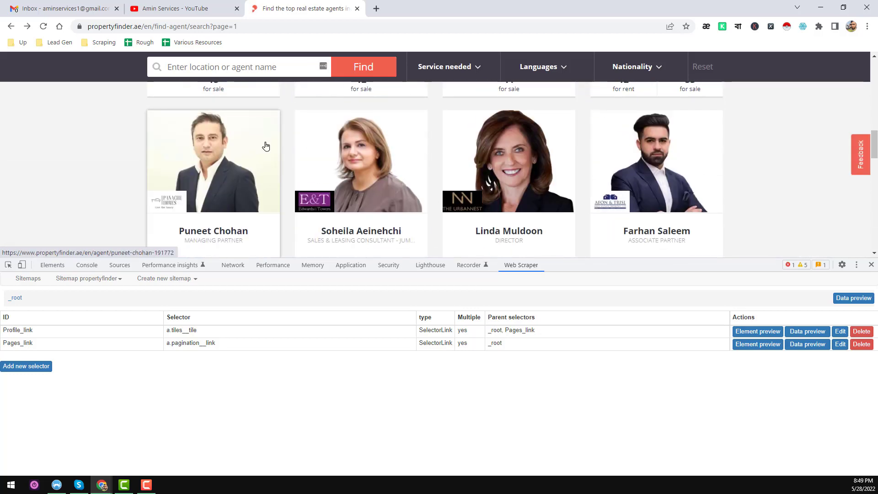
scroll(468, 171, "down", 8)
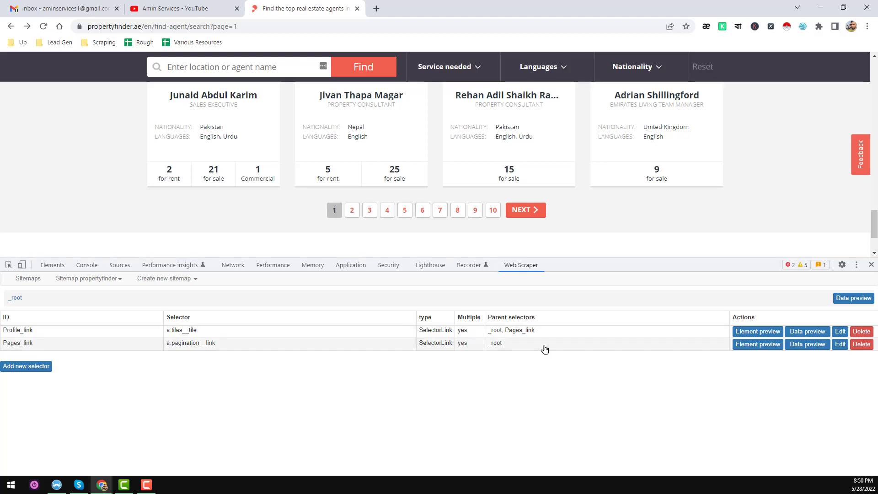
Step: Display the propertyfinder sitemap's selector graph and expand the _root, Profile_link and Pages_link branches, including the nested Profile_link
left_click(101, 282)
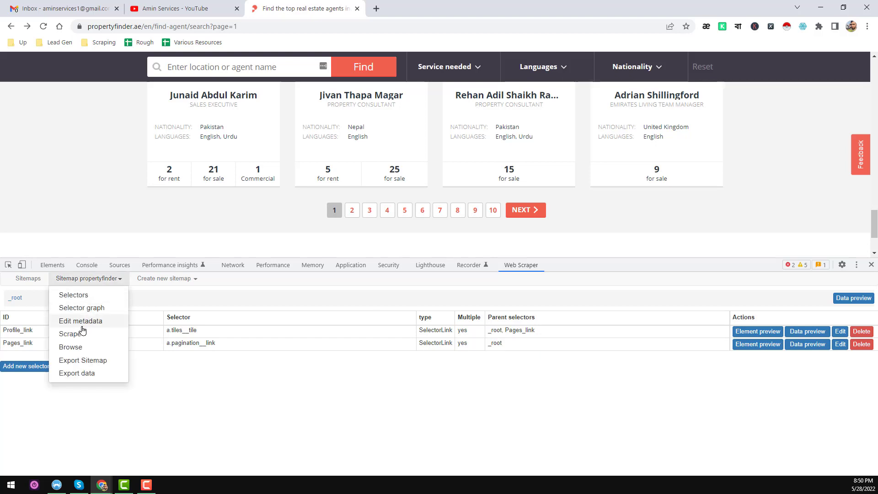
left_click(104, 308)
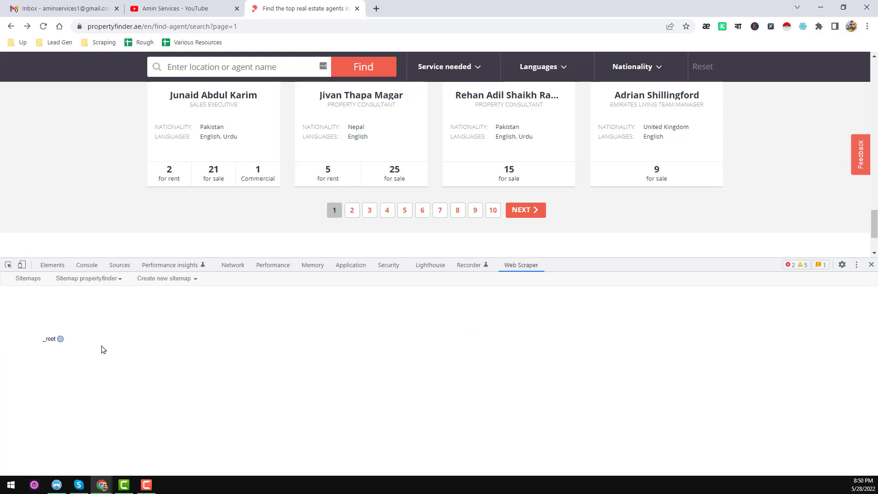
left_click(61, 341)
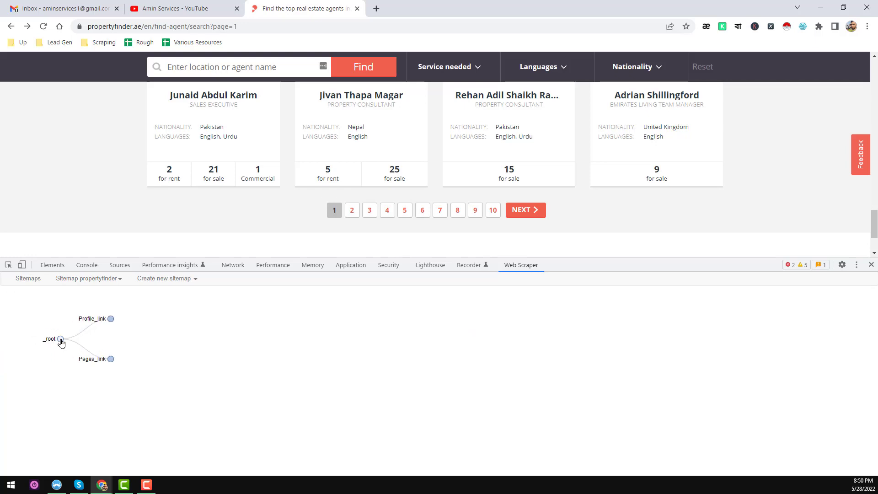
left_click(110, 319)
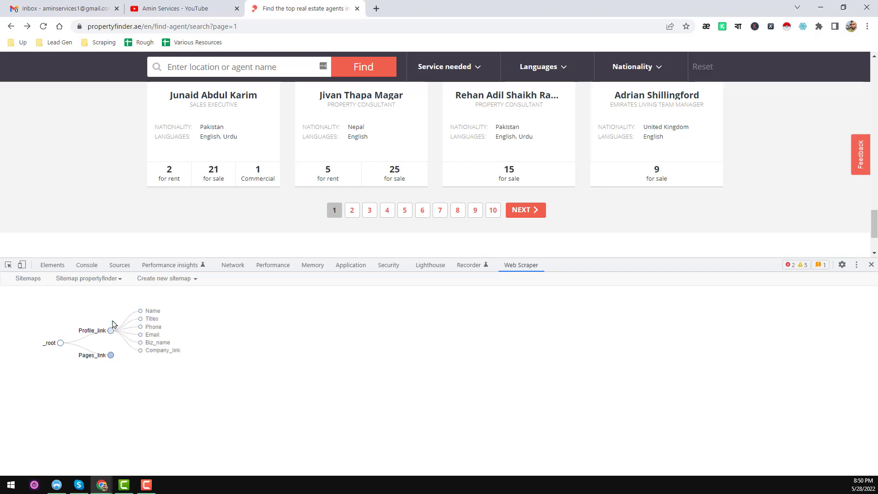
left_click(111, 353)
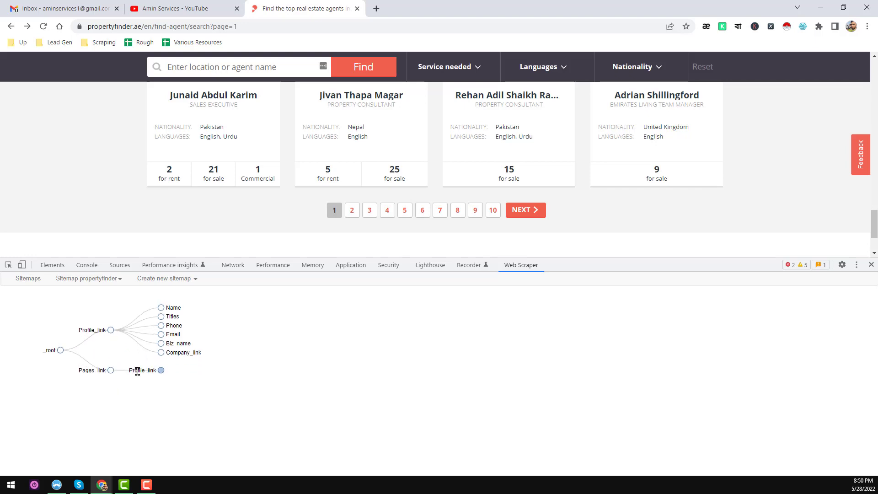
left_click(161, 370)
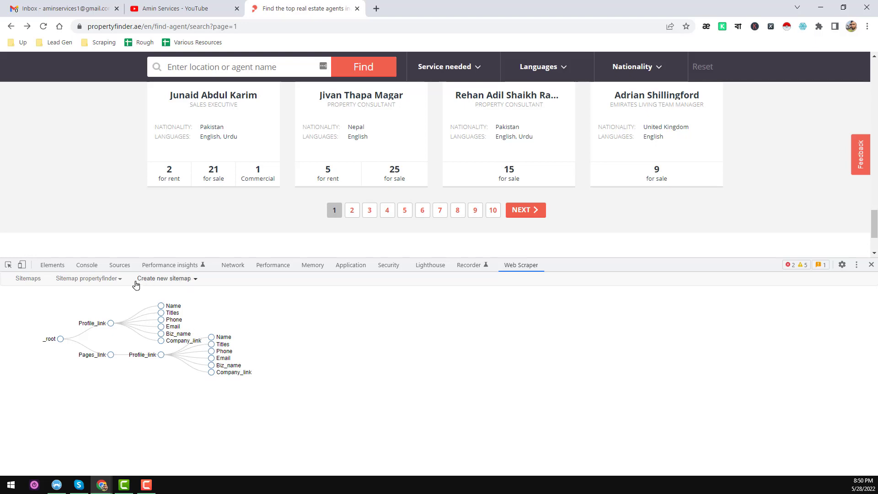
Step: Start scraping the propertyfinder sitemap with a 2000 ms request interval and a 2000 ms page load delay
left_click(107, 282)
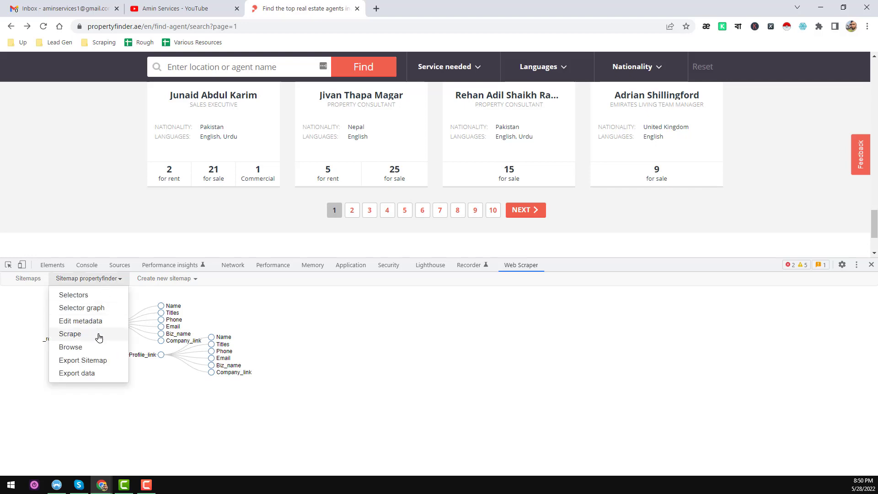
left_click(70, 333)
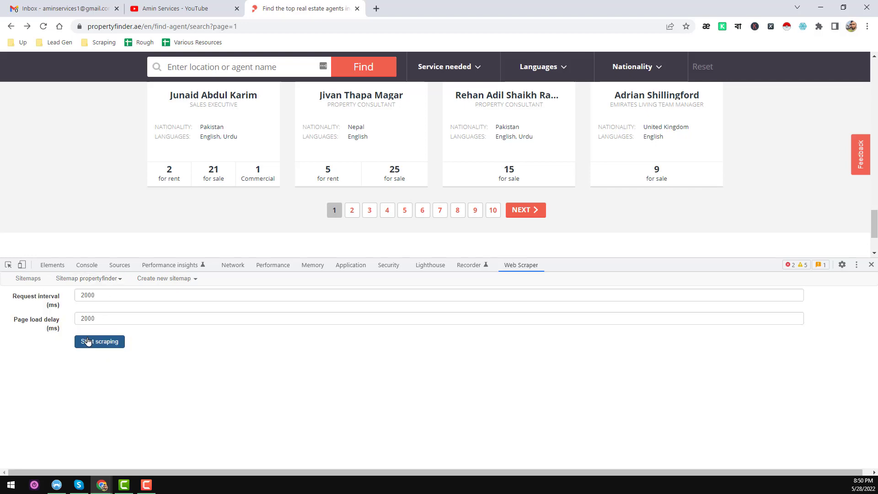
left_click(142, 300)
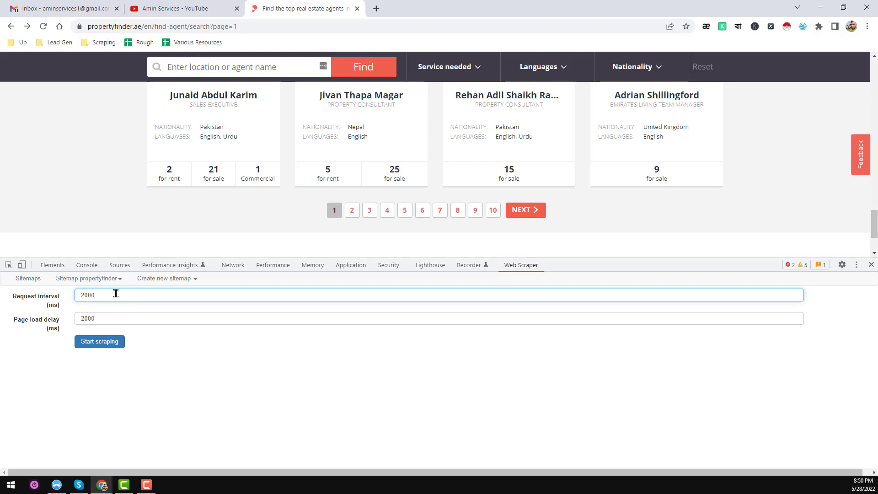
left_click(100, 342)
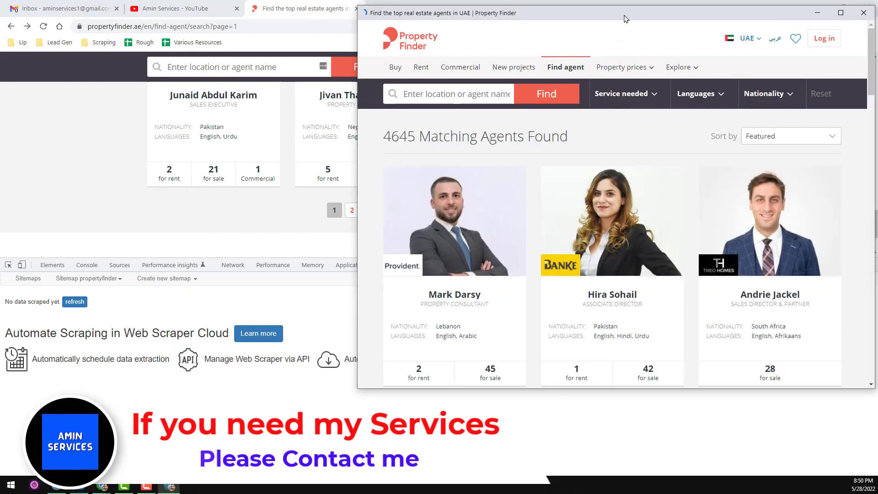
Step: Watch the scraper window at full size, restore it and move it clear of the scraped-data refresh control
left_click_drag(621, 18, 376, 53)
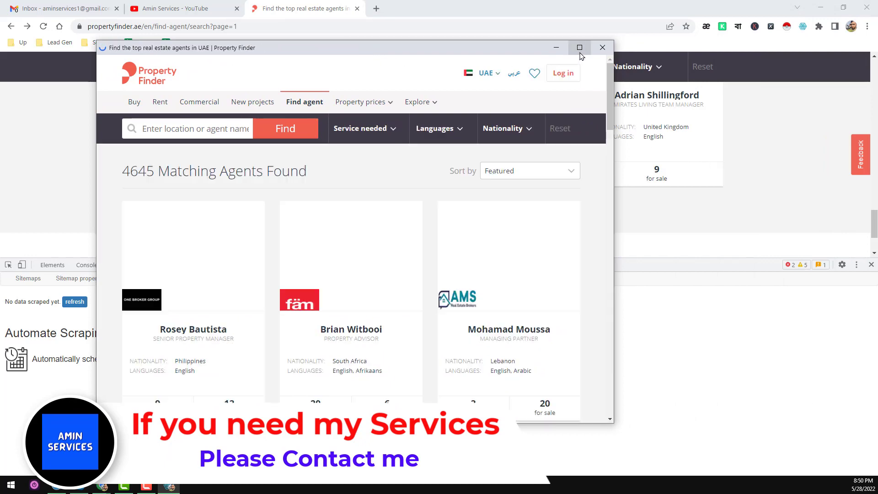
double_click(580, 51)
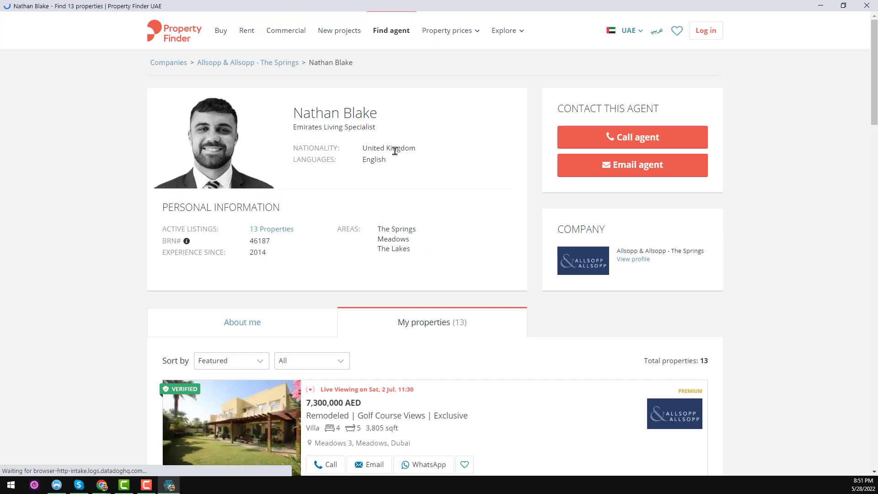
left_click(844, 8)
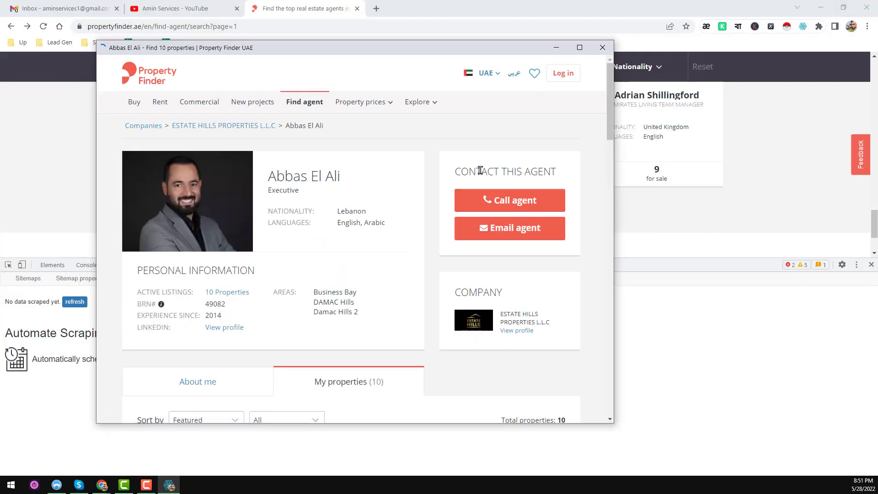
left_click_drag(458, 52, 643, 68)
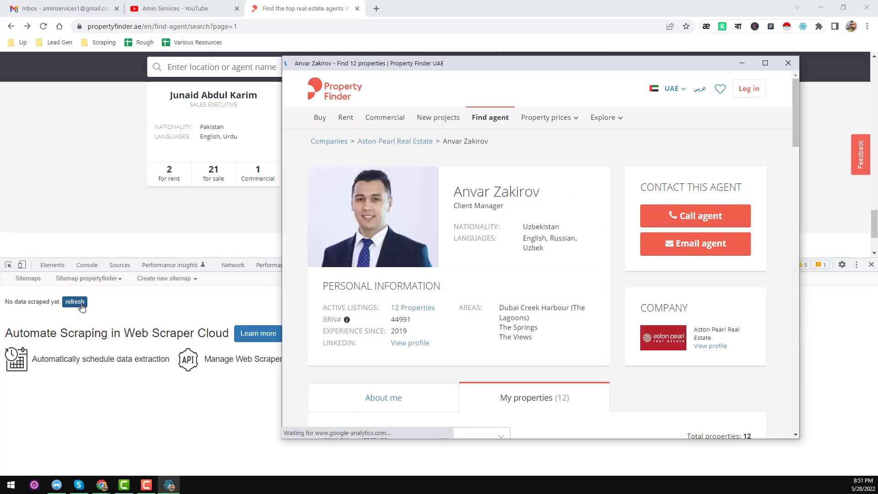
Step: Refresh the scraped data repeatedly while the scrape runs and examine the collected agent records
left_click(80, 304)
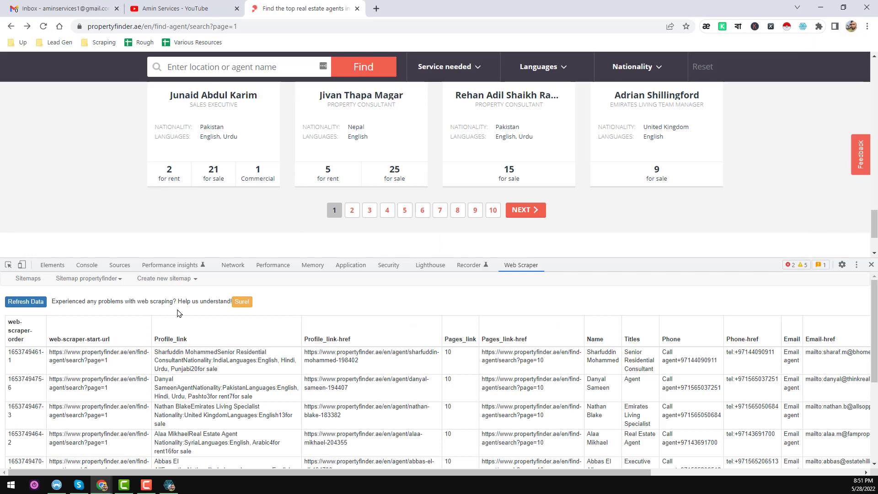
scroll(109, 339, "down", 4)
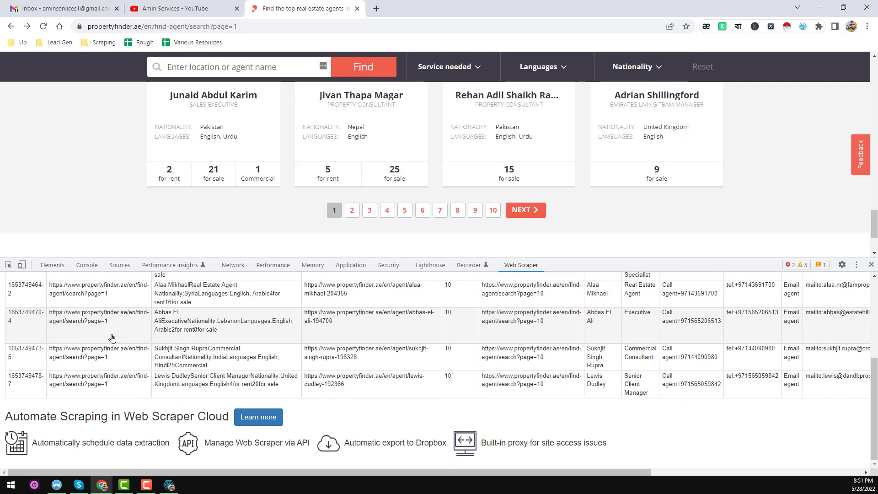
scroll(203, 370, "up", 5)
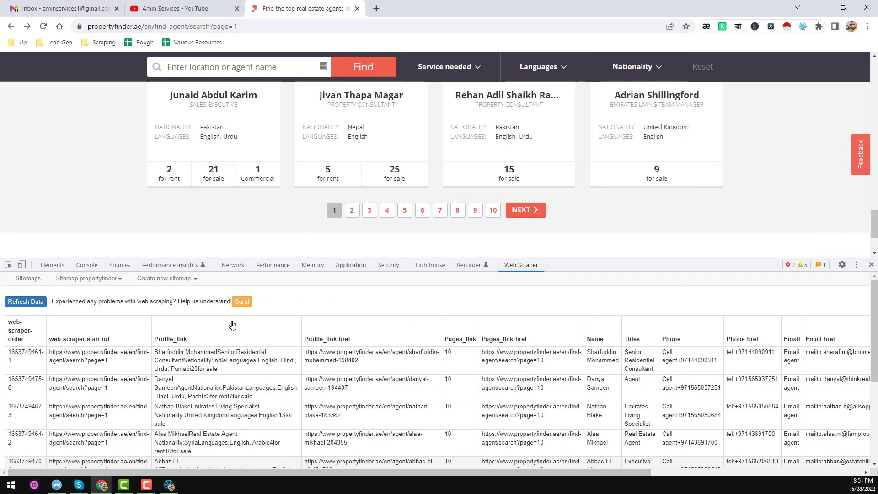
left_click(37, 303)
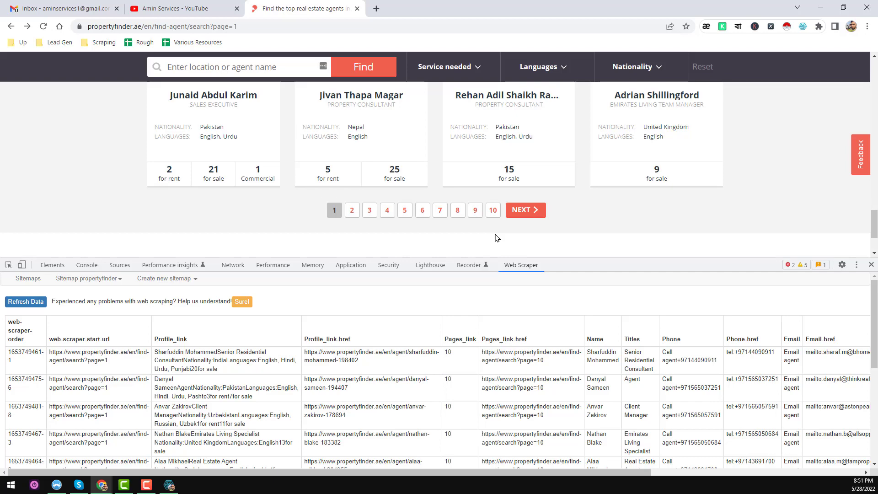
left_click(35, 304)
scroll(274, 384, "down", 10)
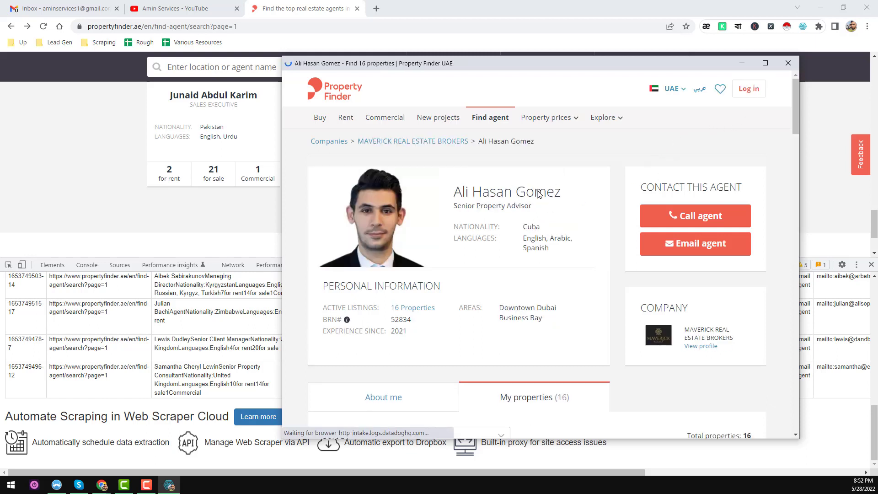
Step: Stop the scrape by closing its window and refresh the scraped data
left_click(789, 64)
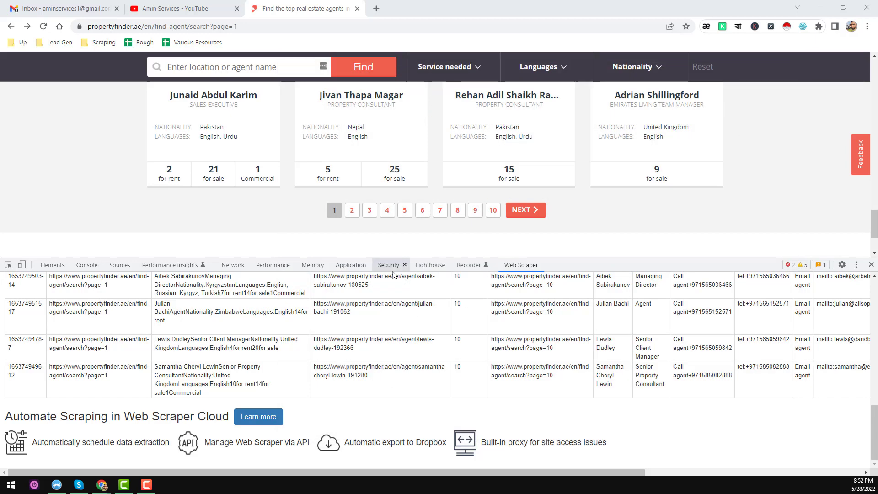
scroll(89, 314, "up", 15)
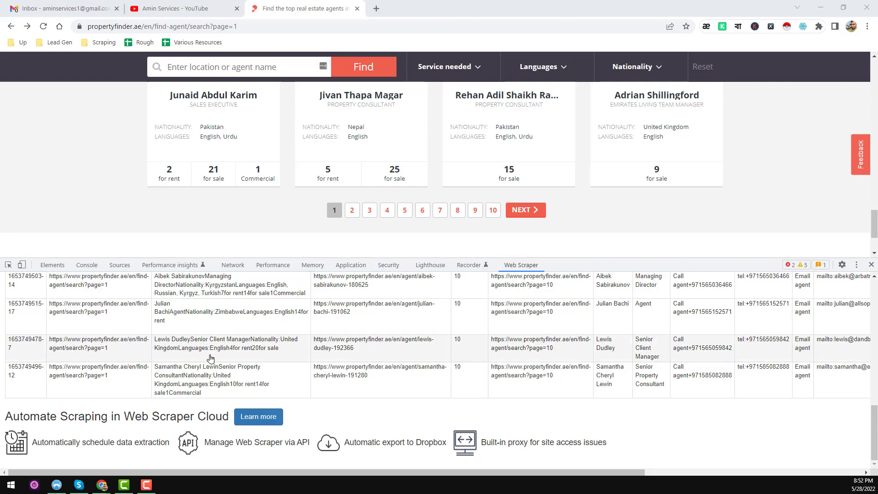
left_click(28, 304)
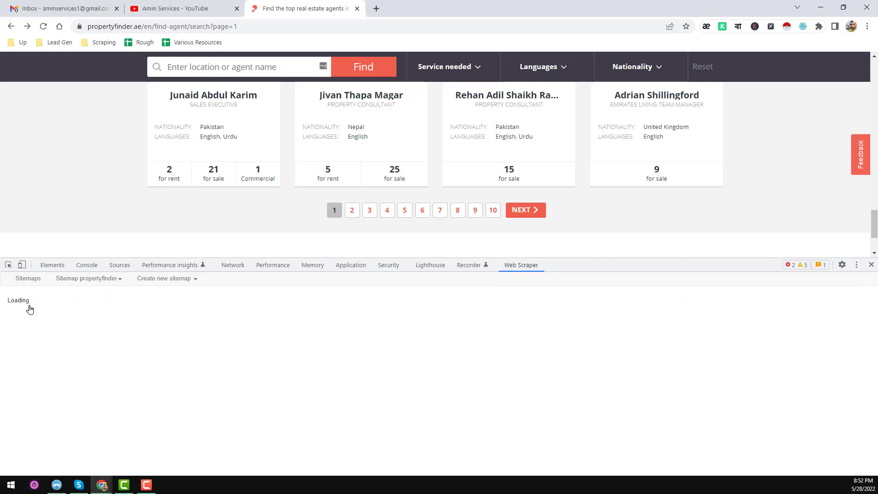
Step: Export the propertyfinder sitemap's scraped data as CSV and open the downloaded propertyfinder (2).csv in Excel
left_click(104, 280)
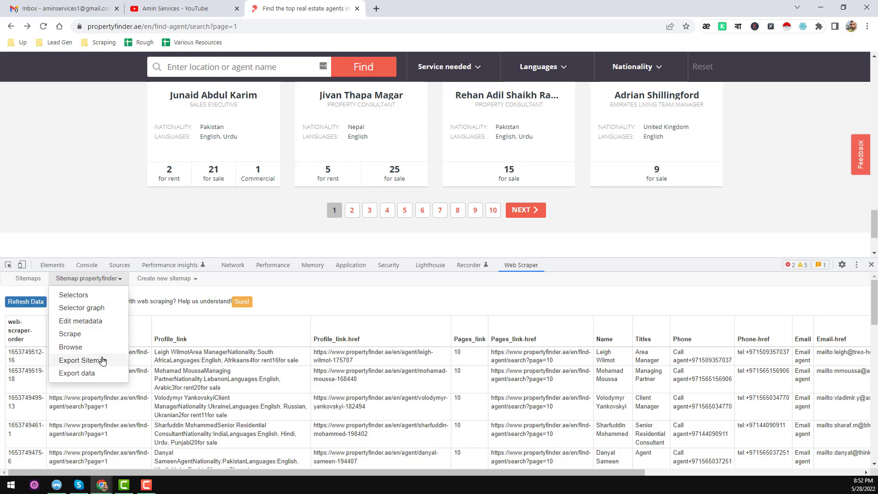
left_click(97, 374)
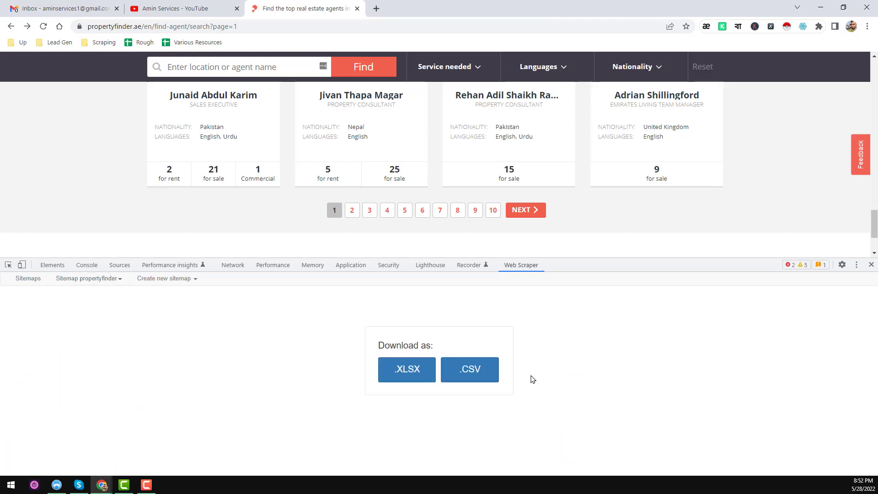
left_click(462, 375)
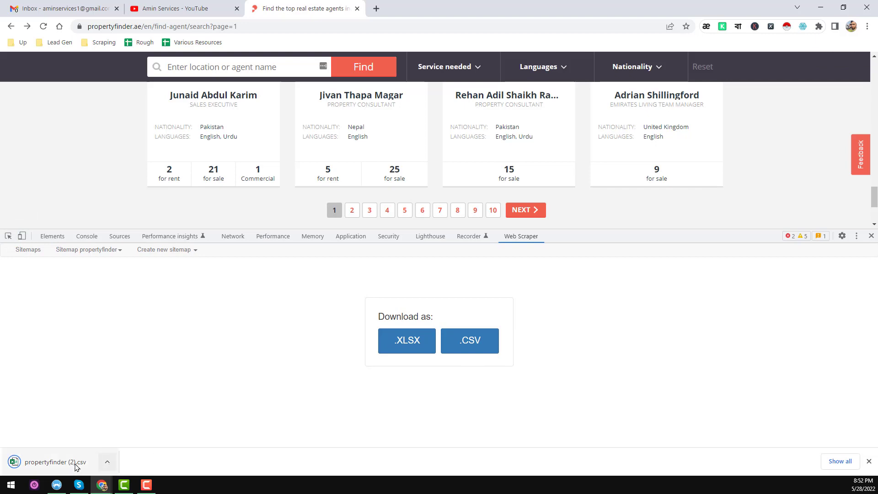
right_click(62, 470)
left_click(102, 415)
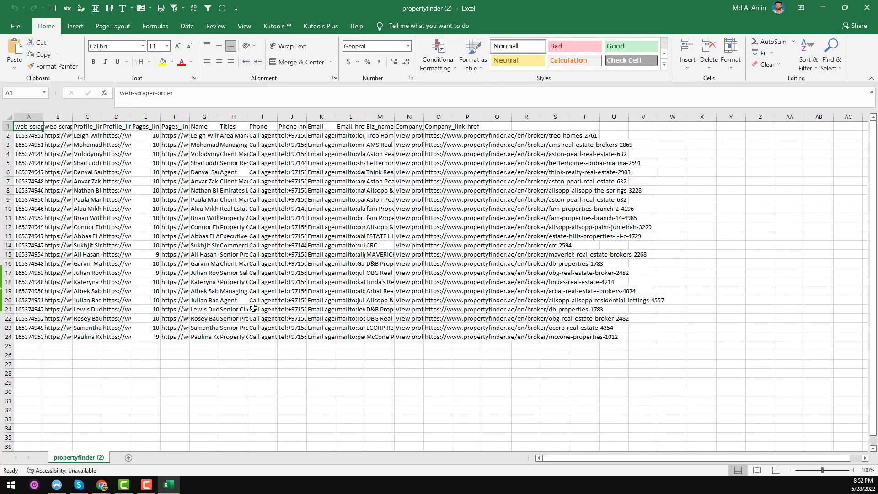
Step: Add borders to all cells, widen all columns equally and make the Profile_link column wider still
left_click(10, 116)
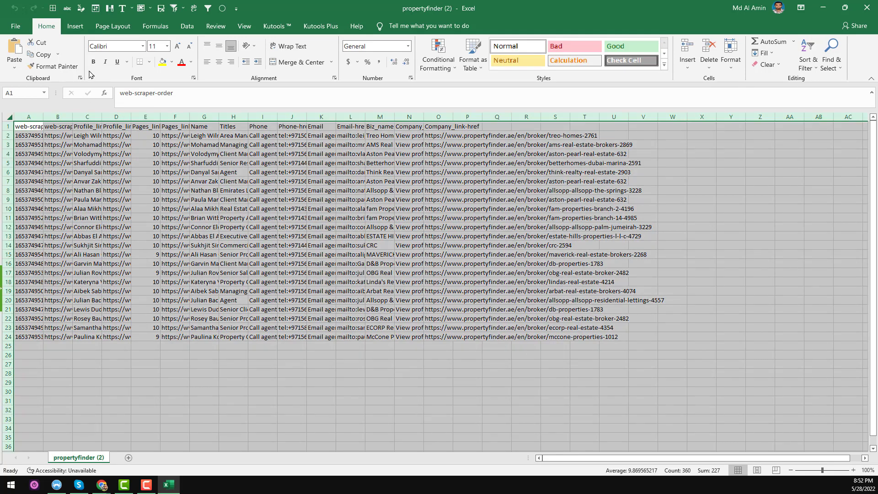
left_click(52, 7)
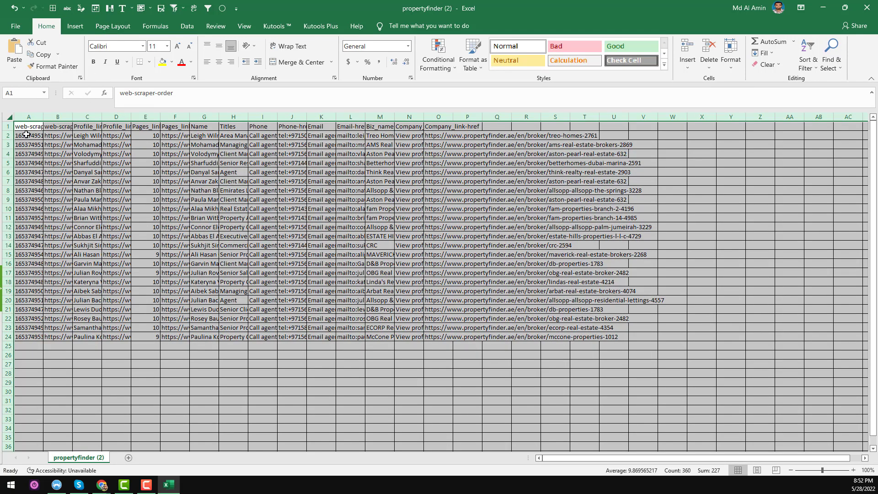
left_click_drag(43, 117, 76, 124)
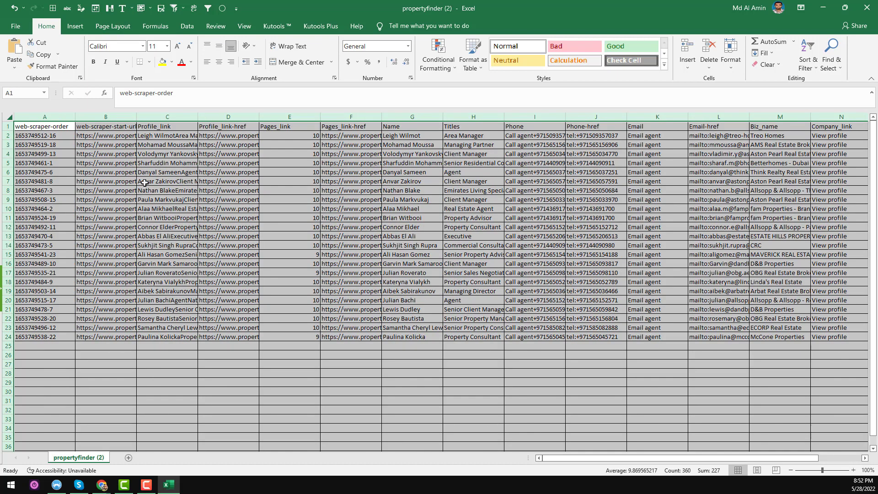
left_click_drag(134, 117, 178, 120)
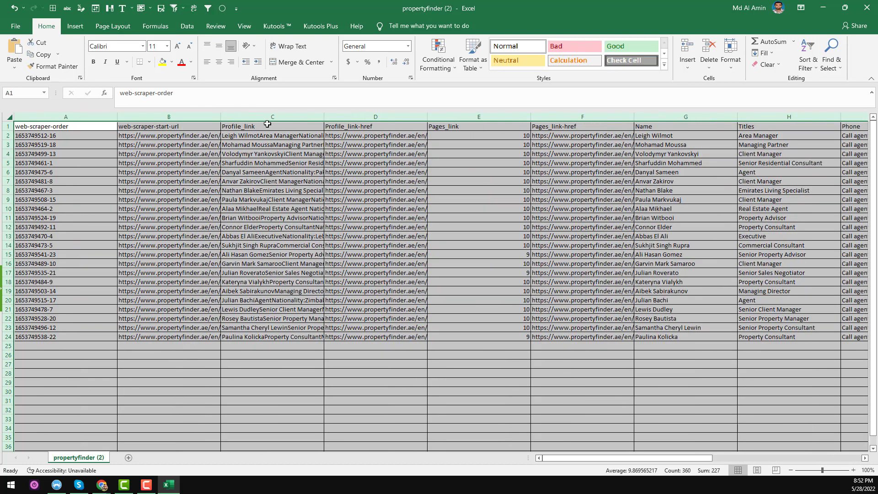
left_click(288, 138)
left_click_drag(323, 114, 357, 114)
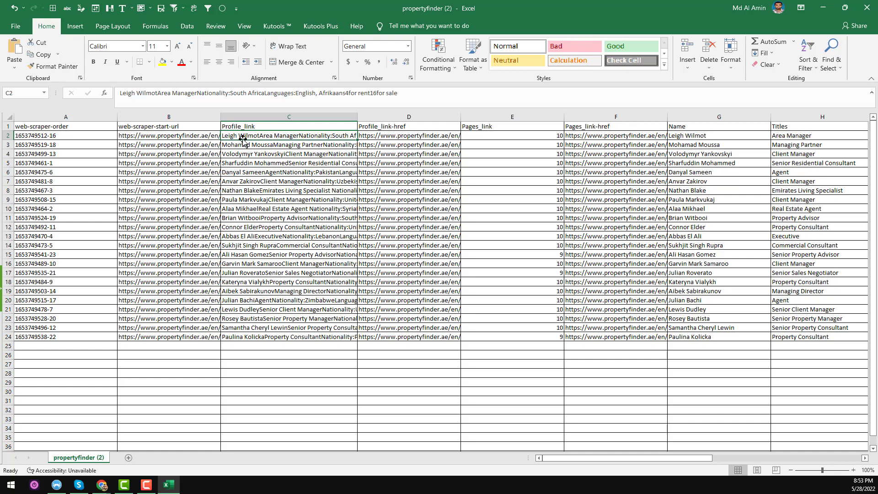
Step: Check the first record's profile and page link fields and narrow the Pages_link column
left_click(200, 138)
left_click(372, 136)
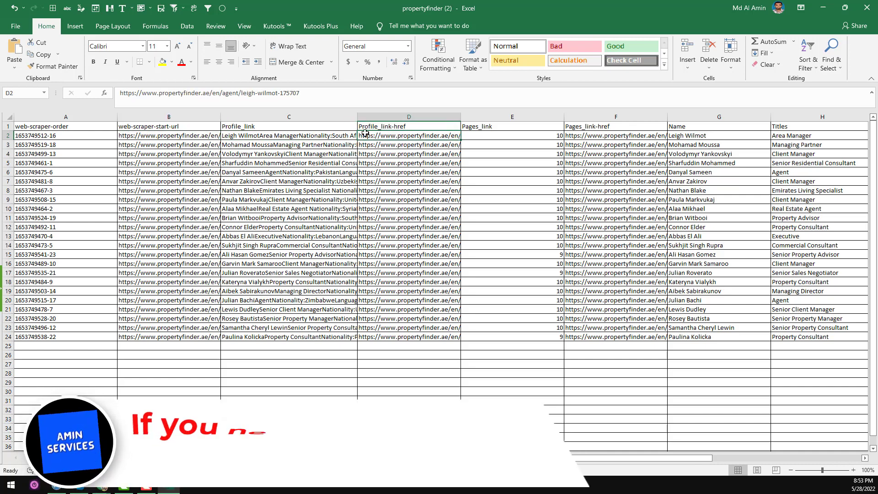
left_click(542, 138)
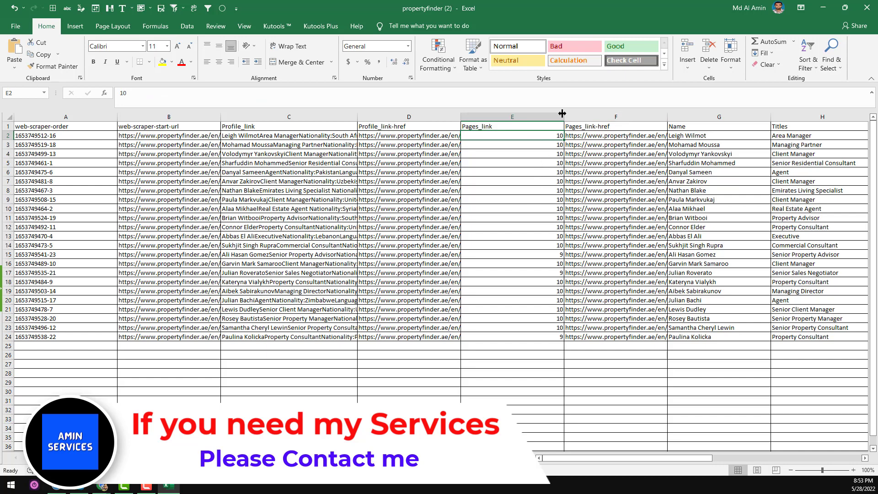
left_click_drag(562, 113, 519, 114)
left_click(604, 136)
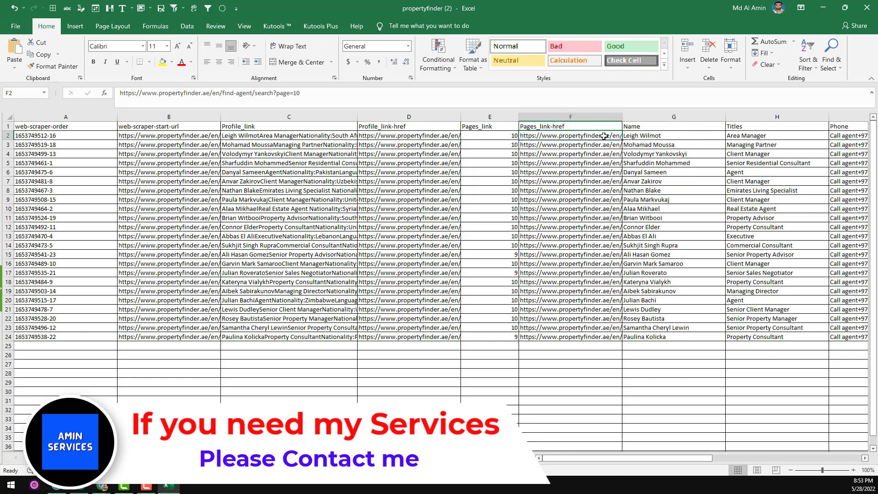
Step: Examine the first record's fields from Name and Titles through phone, email and Biz_name
left_click(649, 136)
left_click(746, 138)
key("Right")
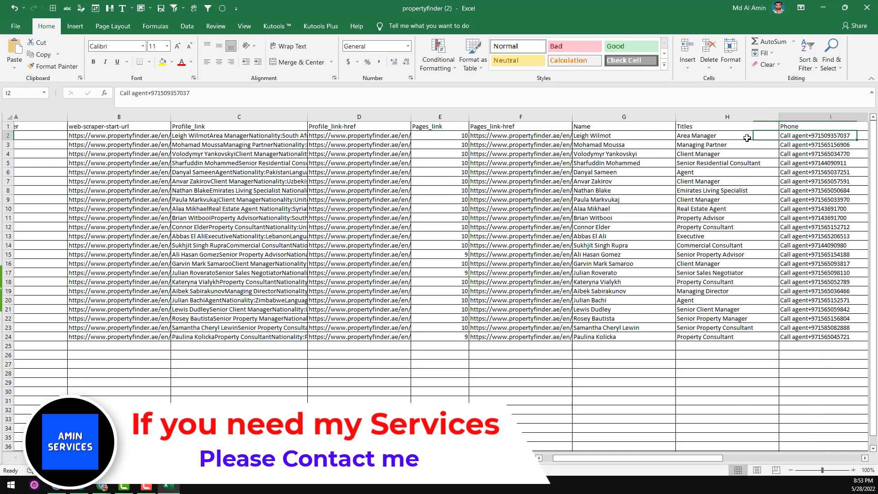
key("Right")
key("Right")
key("Right")
key("Right")
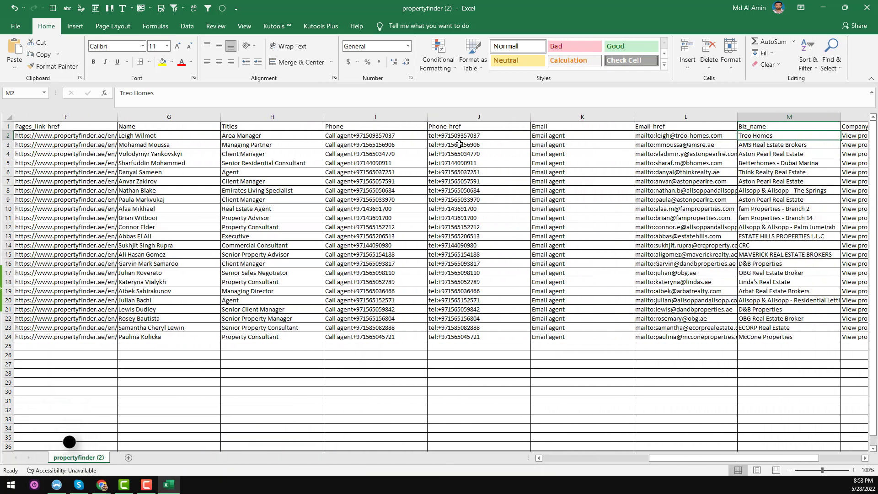
left_click(495, 136)
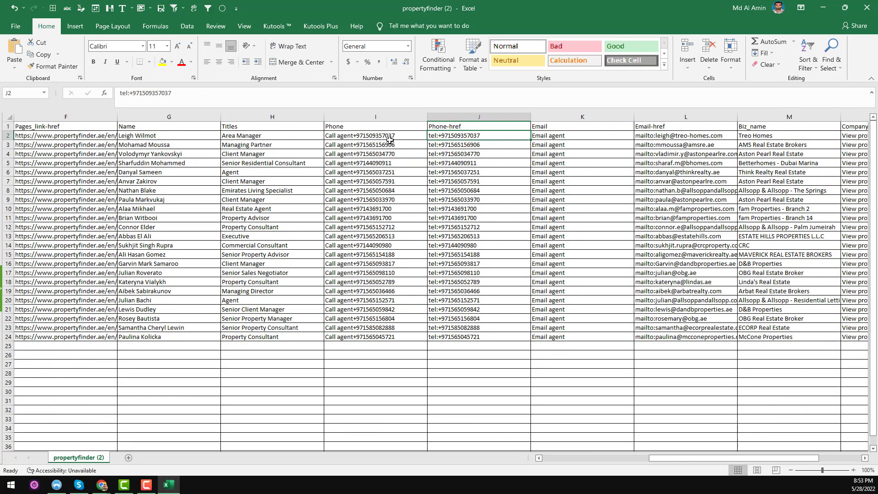
Step: Delete the Phone-href column
left_click(468, 110)
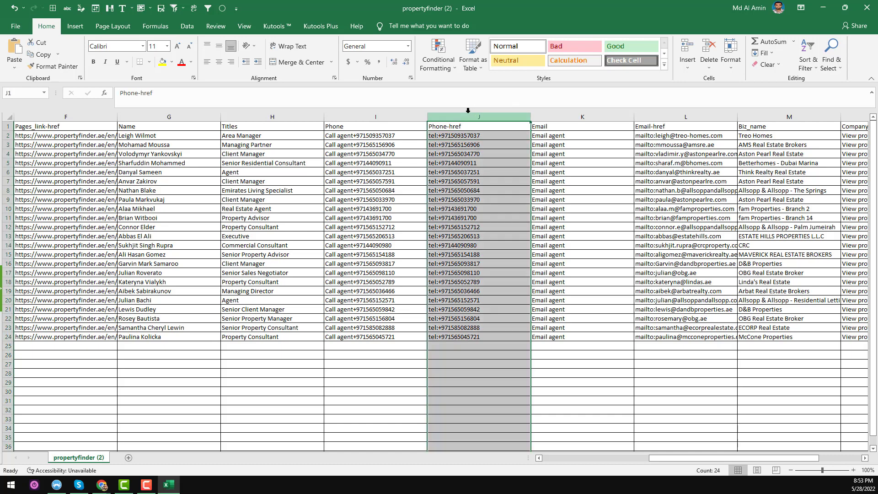
key("ctrl+minus")
Step: Copy the "Call agent+" prefix from the first Phone cell and select the whole Phone column
left_click(356, 133)
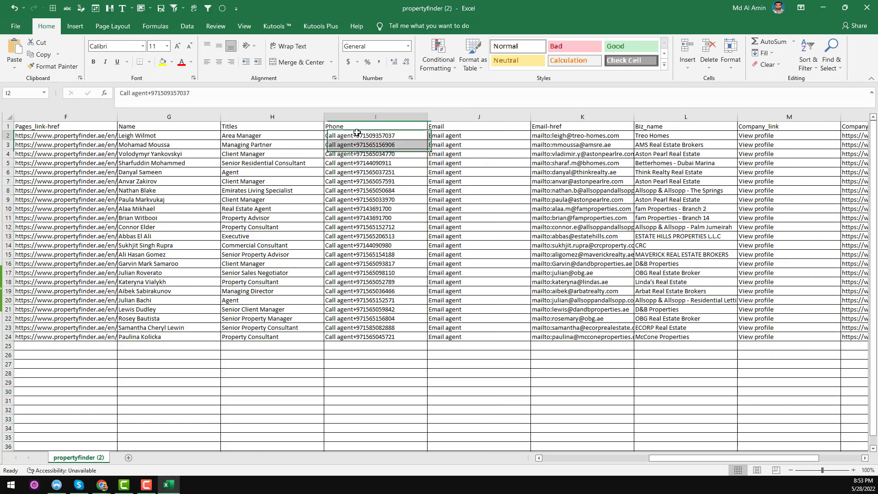
left_click(149, 93)
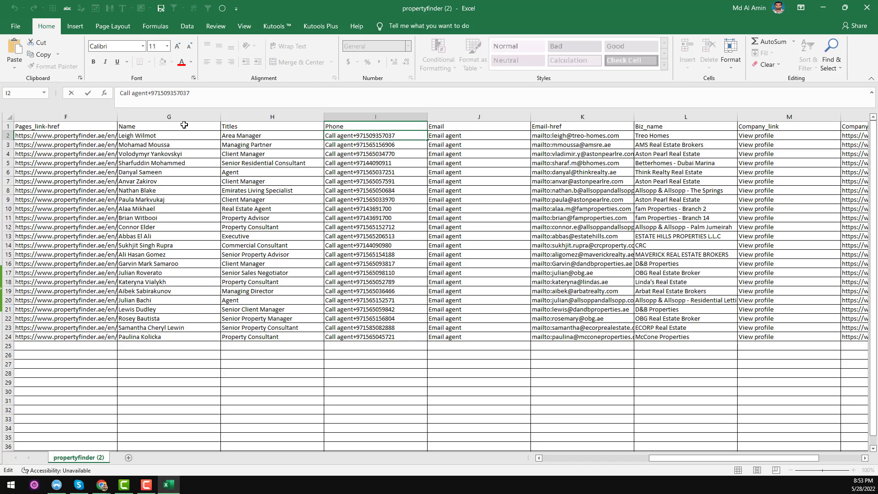
key("shift+Home")
left_click(366, 171)
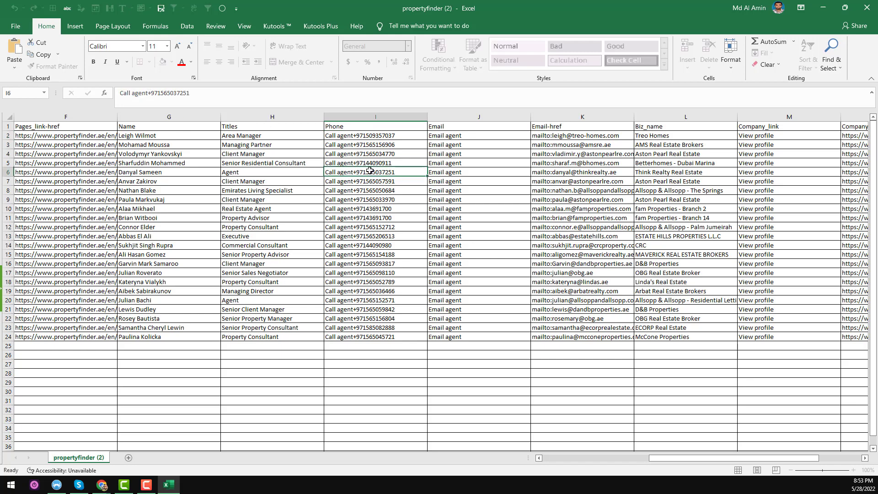
left_click(374, 116)
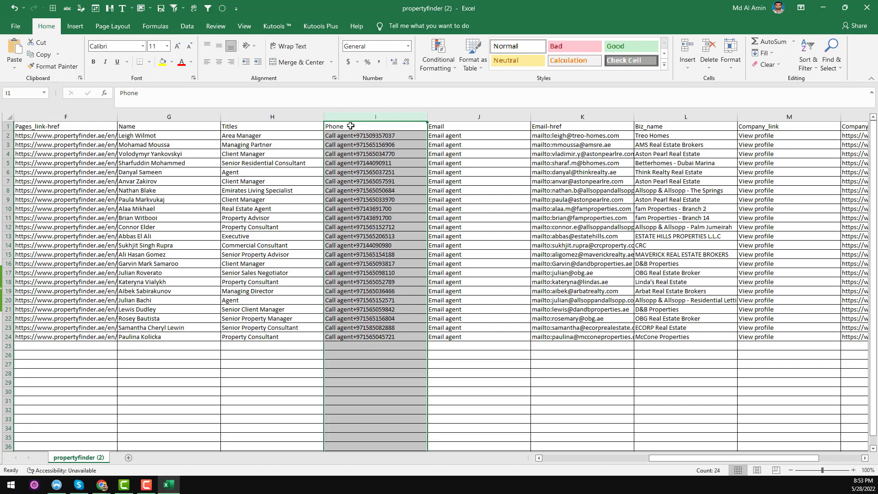
left_click(279, 28)
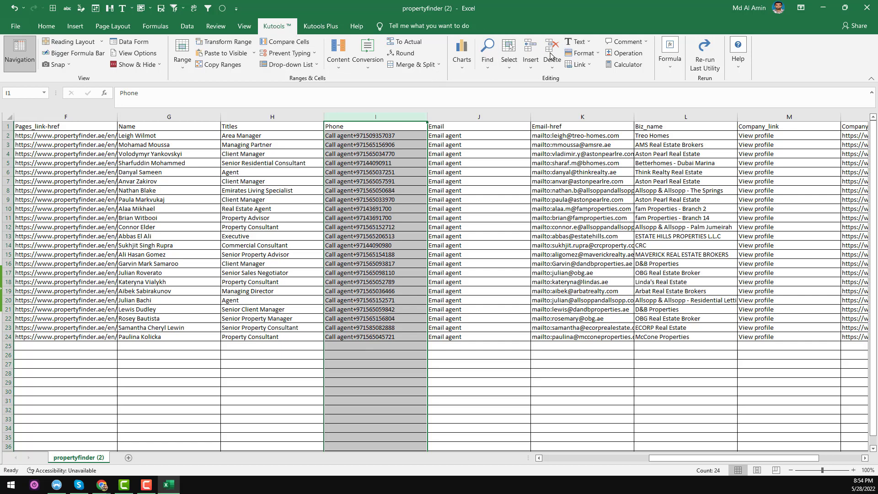
left_click(590, 43)
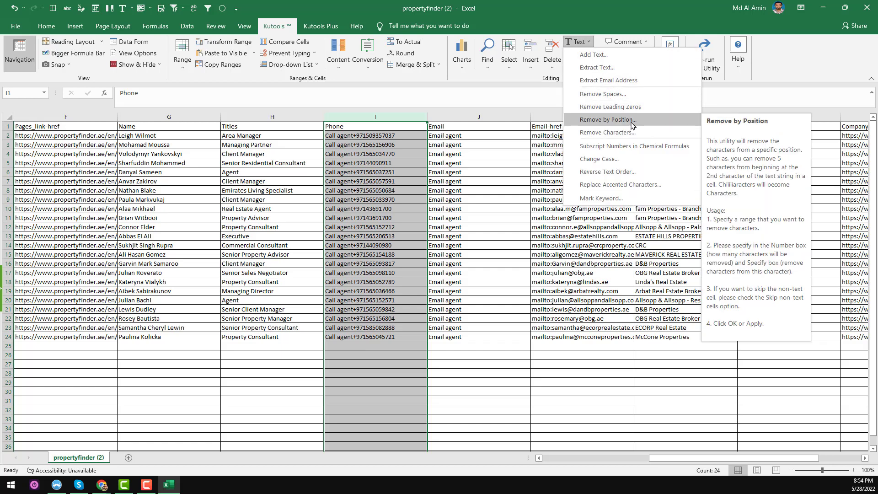
left_click(398, 176)
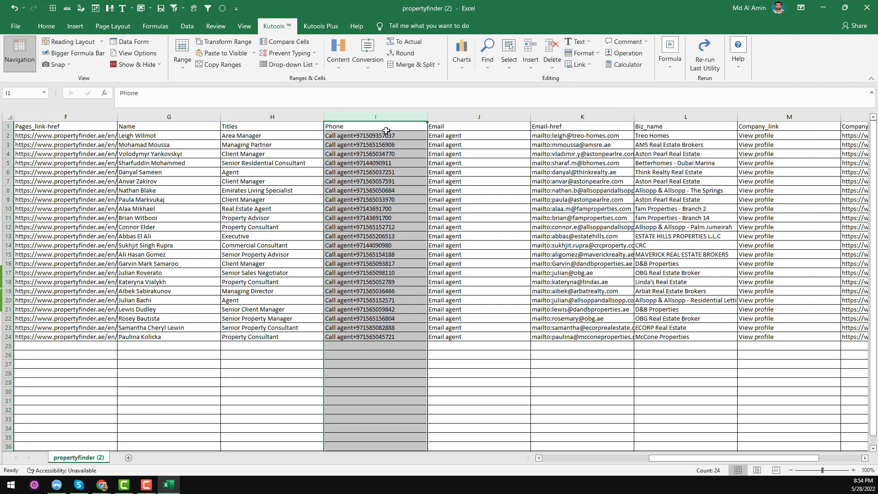
Step: Remove "Call agent+" from the Phone column by replacing all occurrences with nothing
key("ctrl+h")
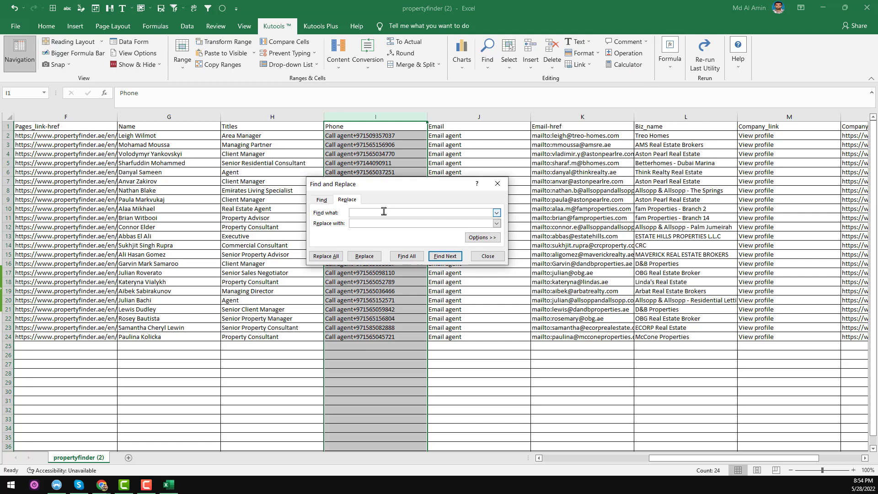
type("Call agent+")
left_click_drag(412, 190, 161, 170)
left_click(77, 235)
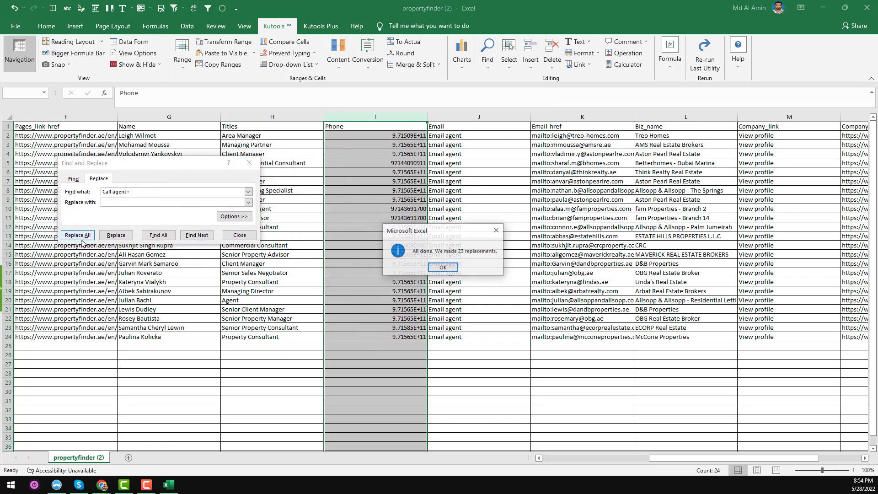
left_click(435, 269)
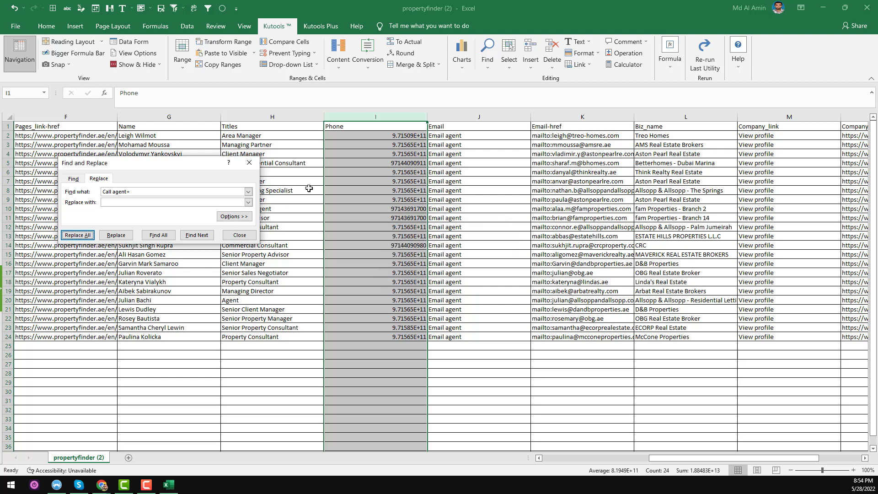
left_click(249, 162)
Step: Format the Phone column as Number with no decimal places
left_click(400, 138)
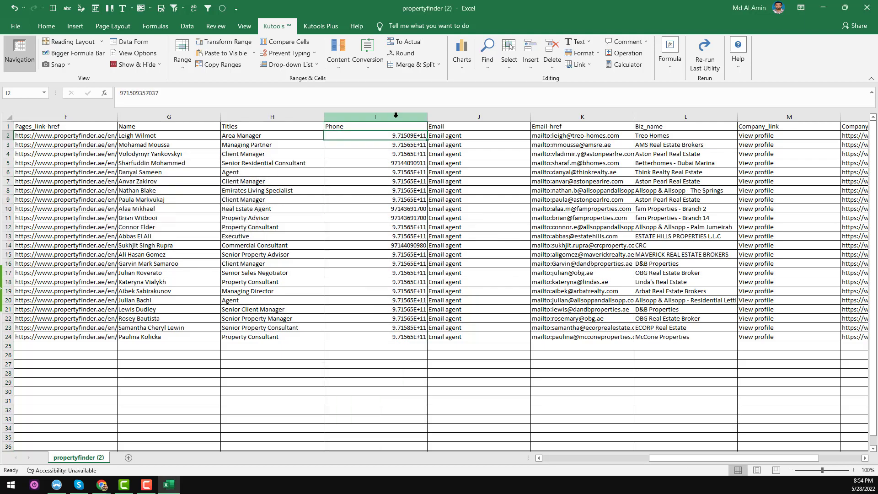
left_click(396, 115)
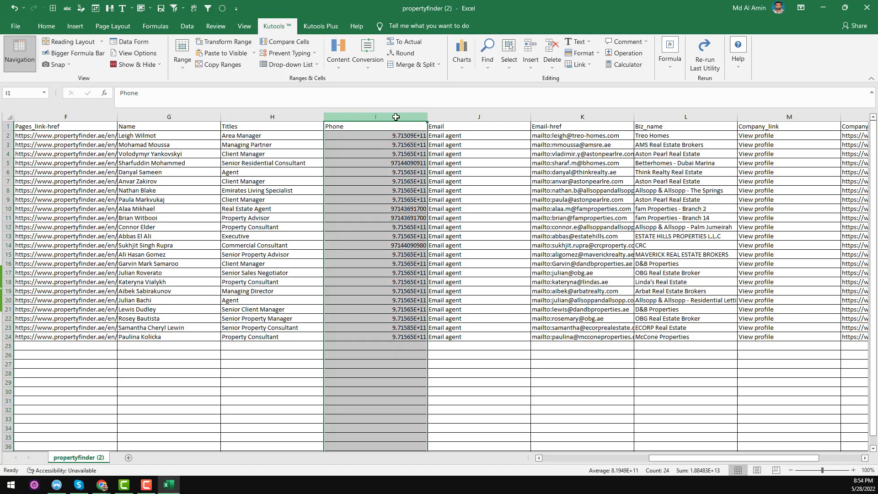
left_click(52, 28)
left_click(408, 46)
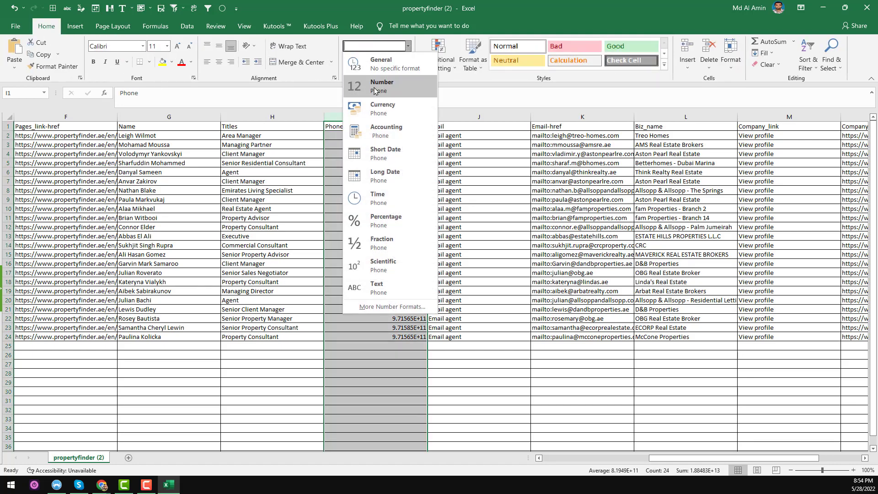
left_click(403, 96)
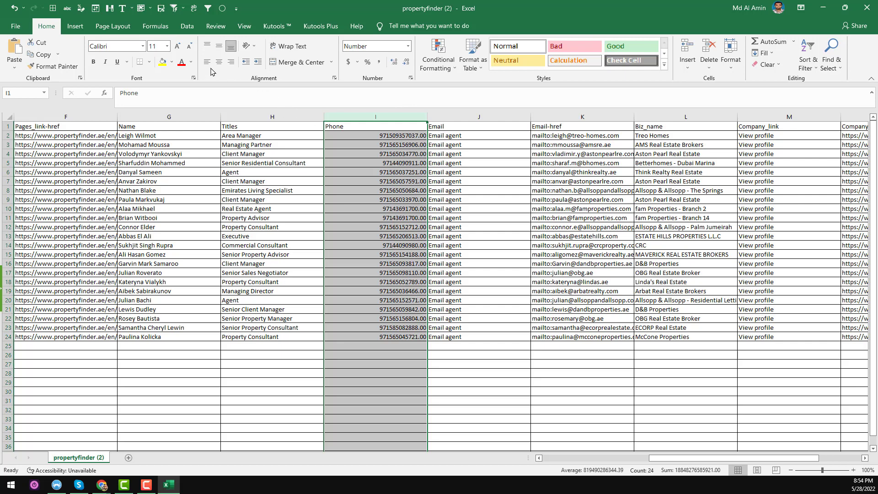
left_click(405, 66)
left_click(405, 67)
left_click(401, 251)
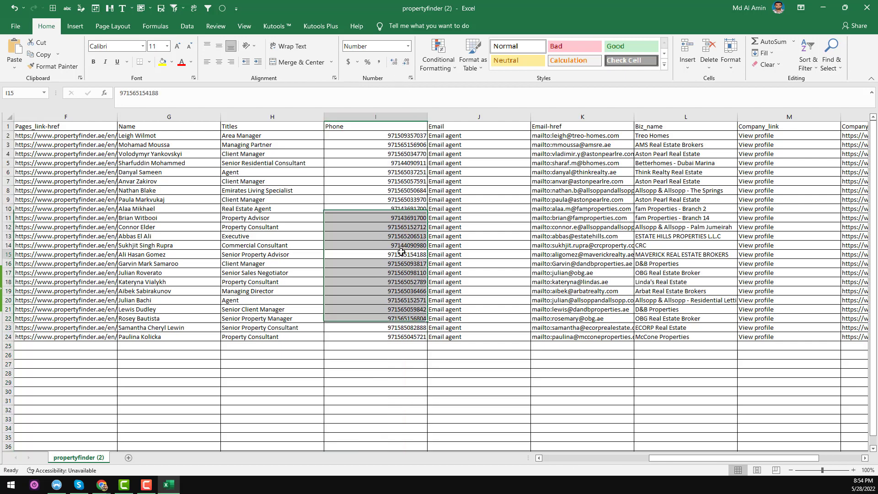
left_click(401, 251)
Step: Delete the Email column that holds only the "Email agent" text
left_click(571, 136)
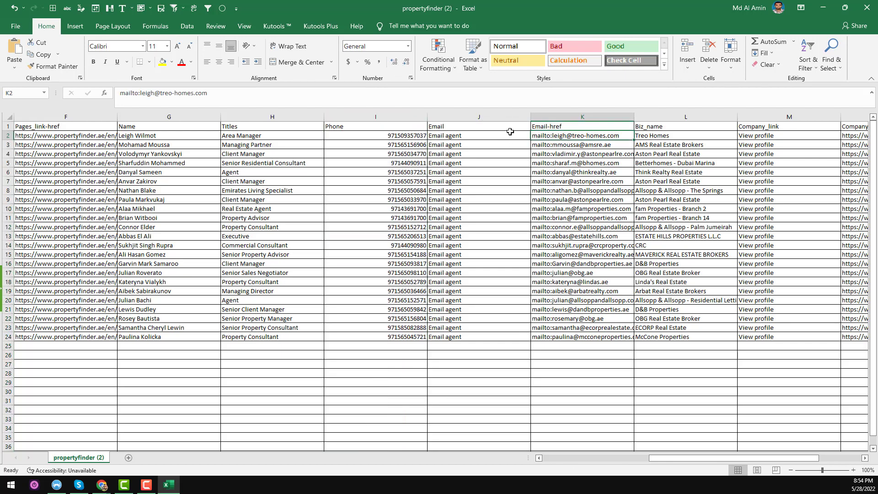
left_click(474, 118)
key("ctrl+minus")
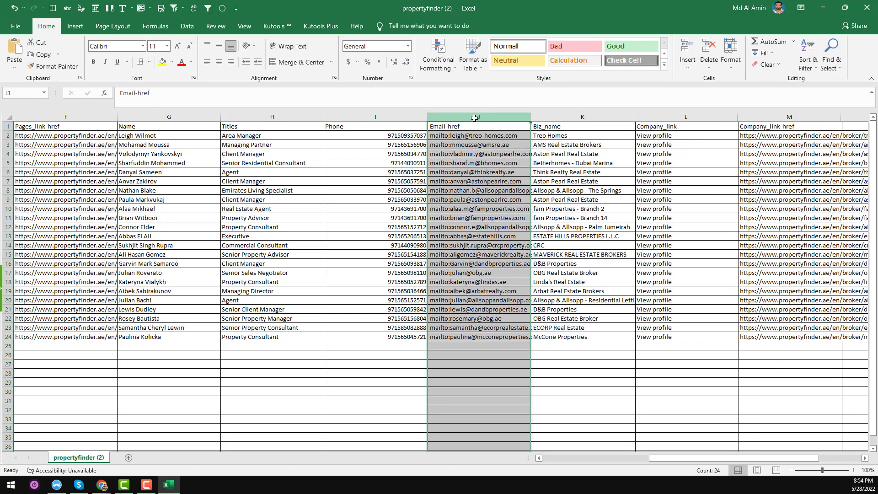
Step: Copy the "mailto:" prefix from the first Email-href cell
left_click(470, 137)
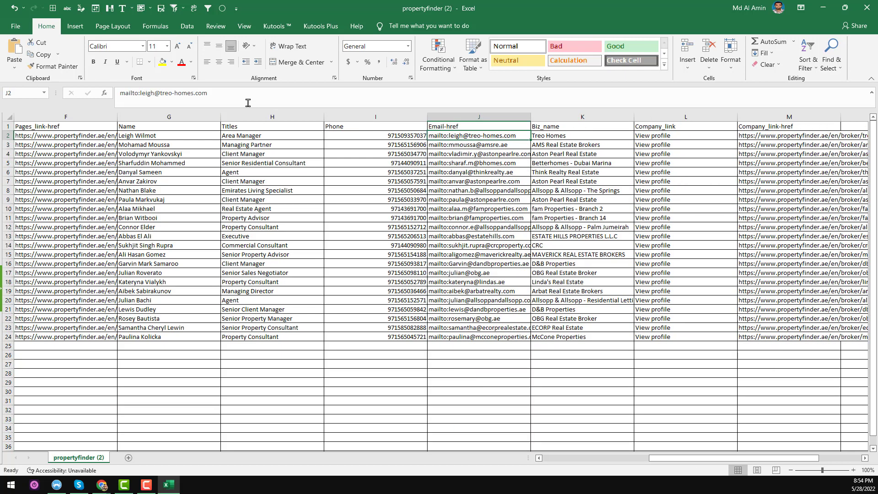
left_click(141, 91)
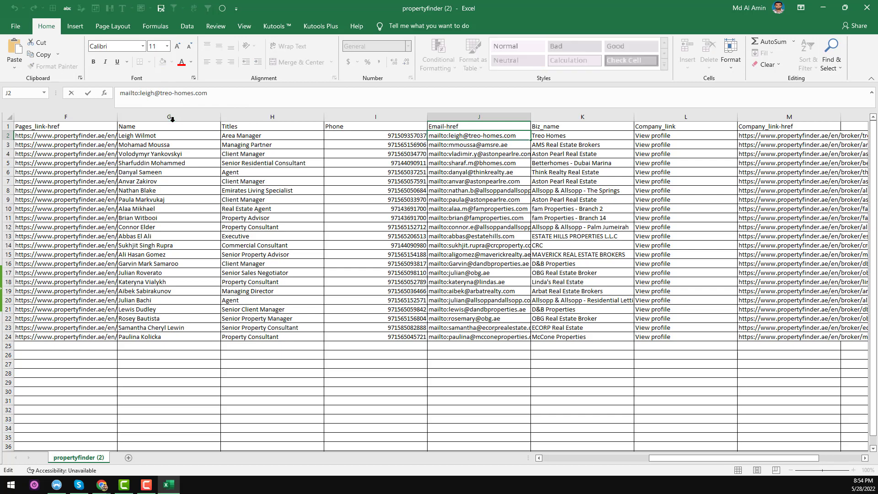
key("shift+Home")
key("Escape")
Step: Remove "mailto:" from the Email-href column by replacing all occurrences with nothing
left_click(472, 114)
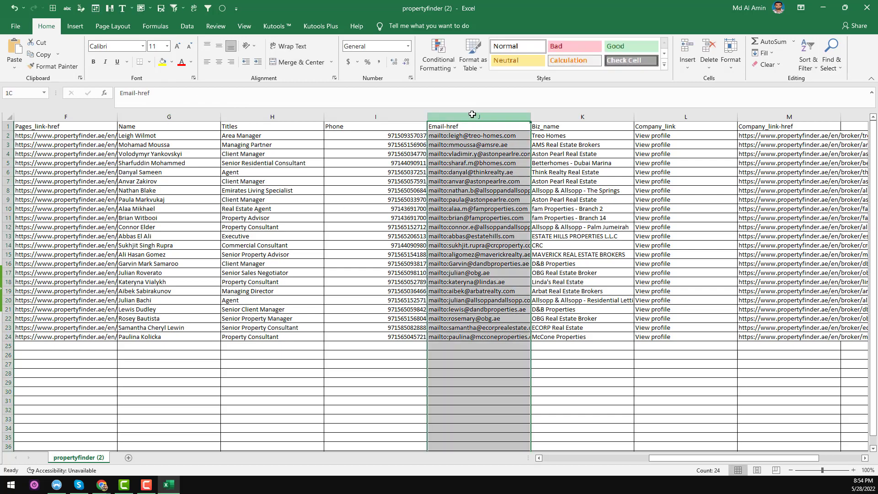
key("ctrl+h")
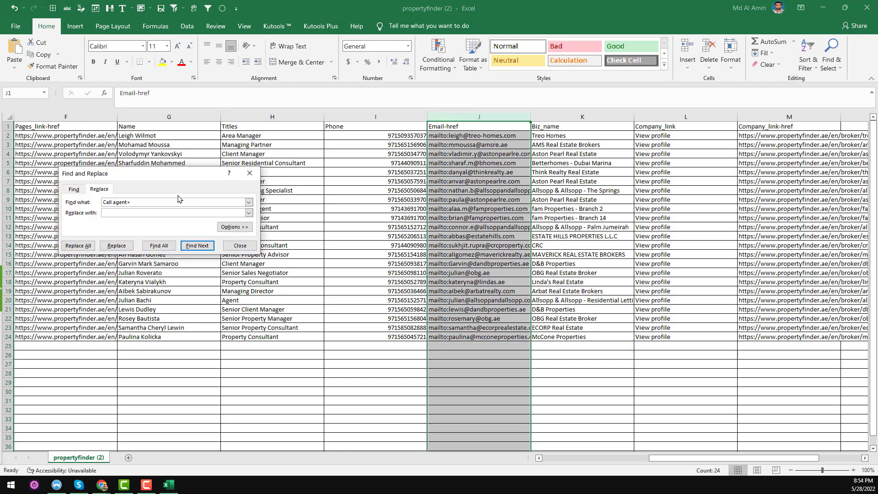
triple_click(163, 198)
type("mailto:")
left_click(87, 246)
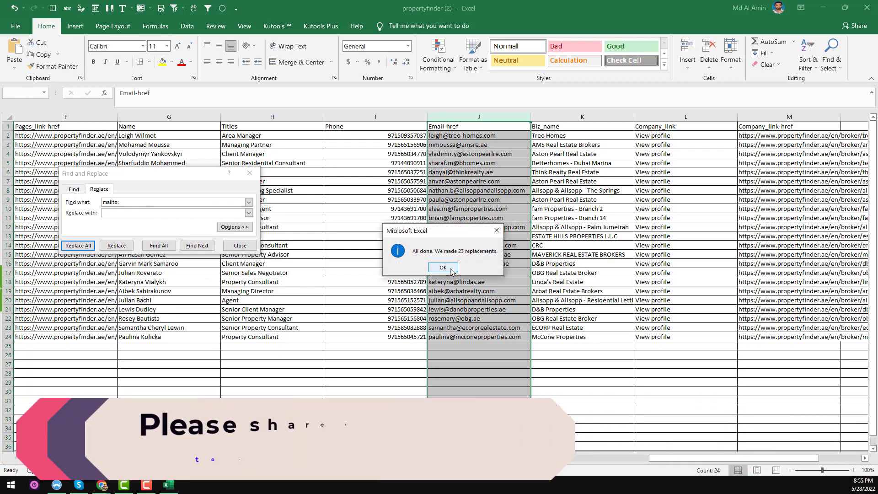
key("Return")
left_click(250, 173)
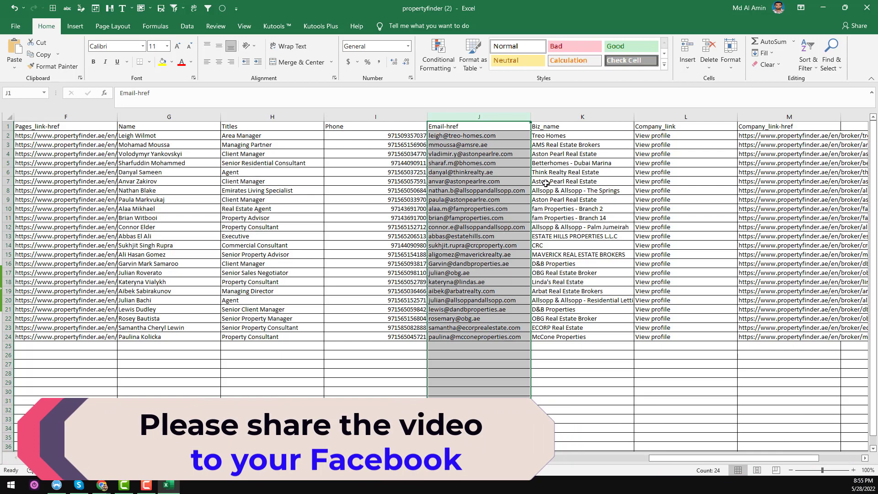
left_click(515, 164)
left_click(481, 138)
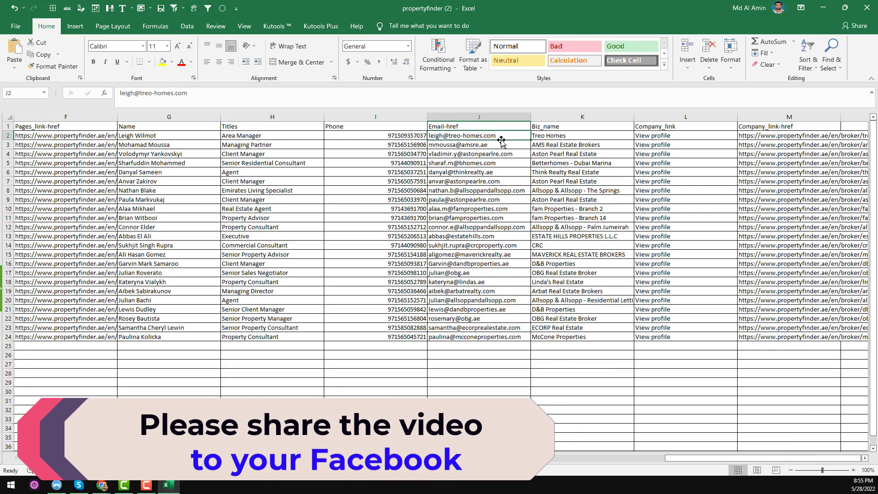
Step: Delete the Company_link column that holds only the "View profile" text
left_click(559, 142)
key("Right")
key("Right")
key("Right")
key("Right")
key("Right")
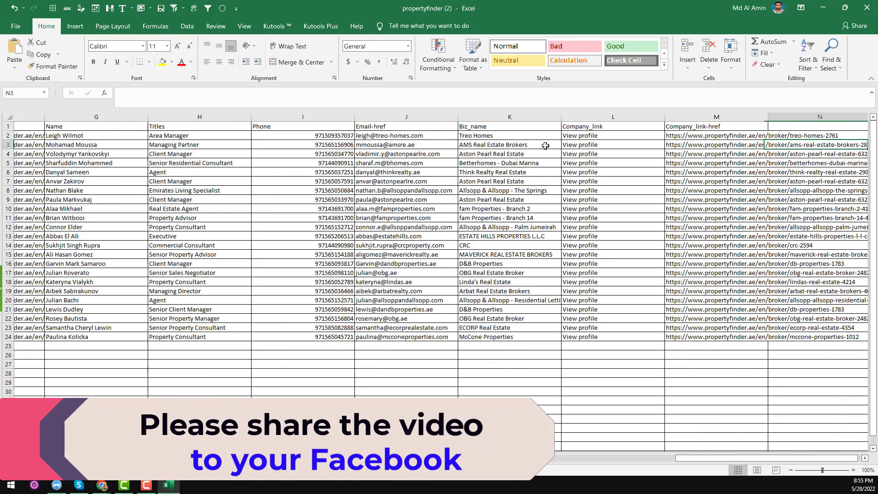
left_click(392, 113)
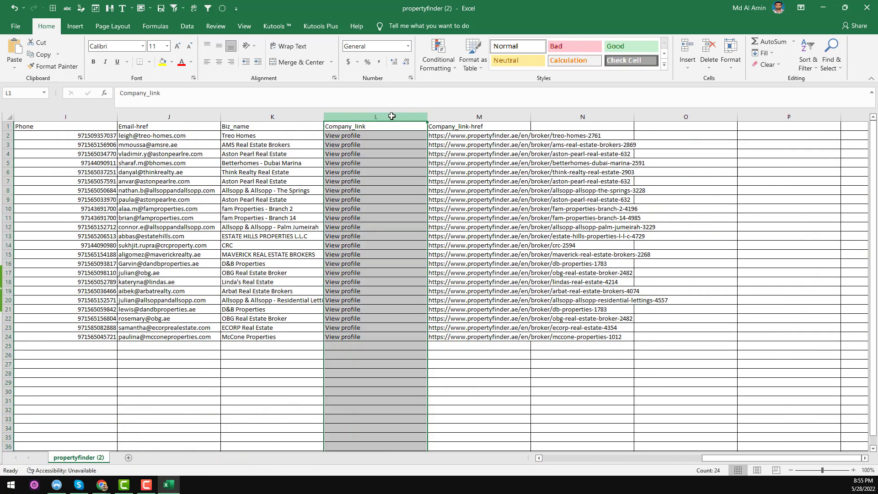
key("ctrl+minus")
left_click(271, 182)
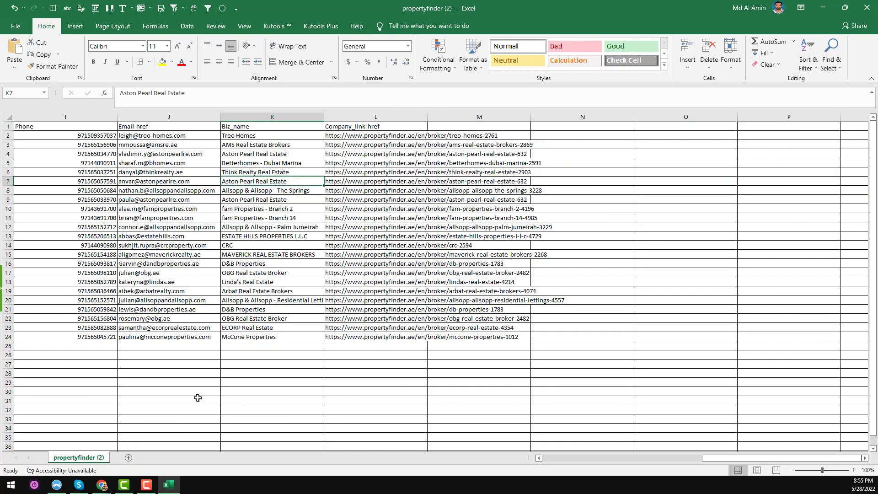
Step: Switch to Chrome, view the YouTube channel's videos page and return to the Property Finder agent search page
mouse_move(102, 490)
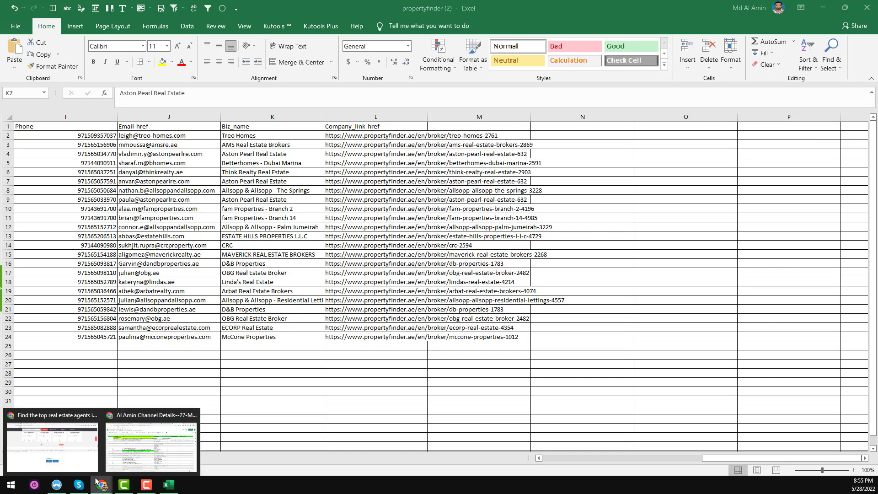
left_click(86, 458)
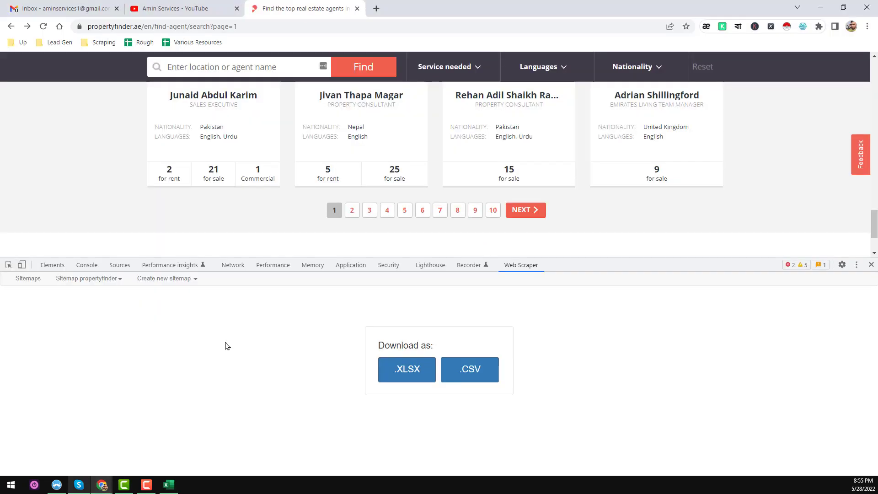
left_click(193, 8)
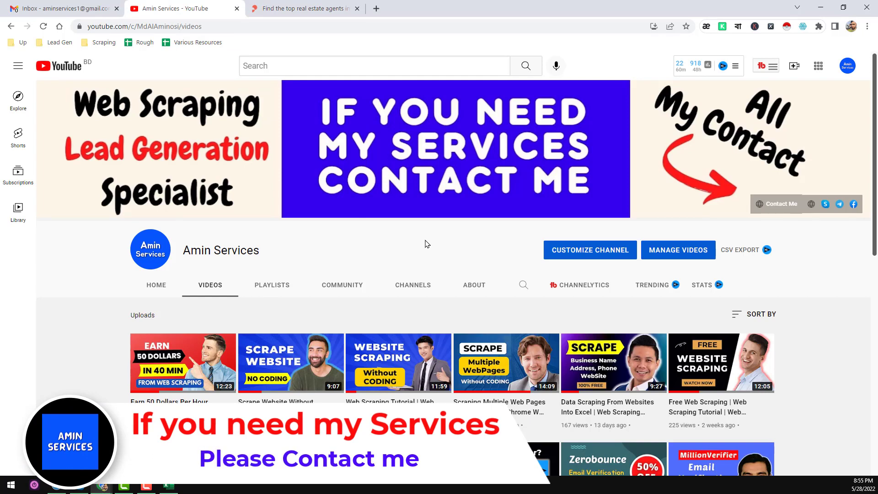
left_click(295, 9)
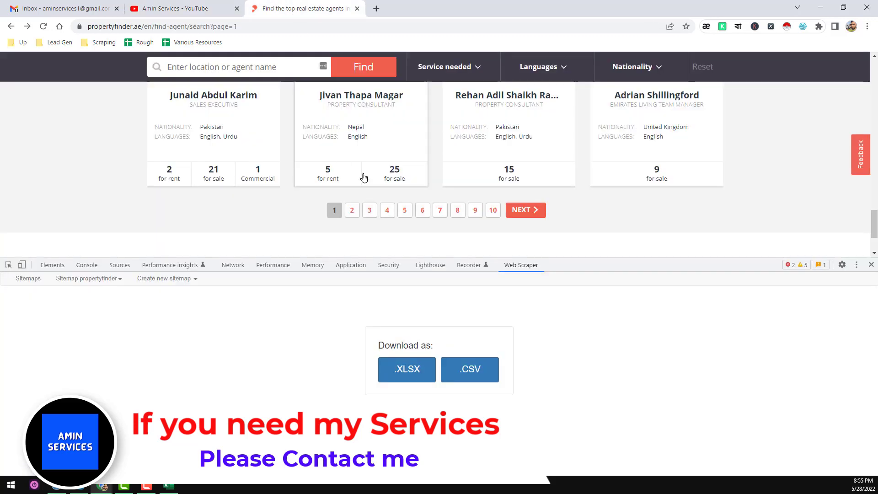